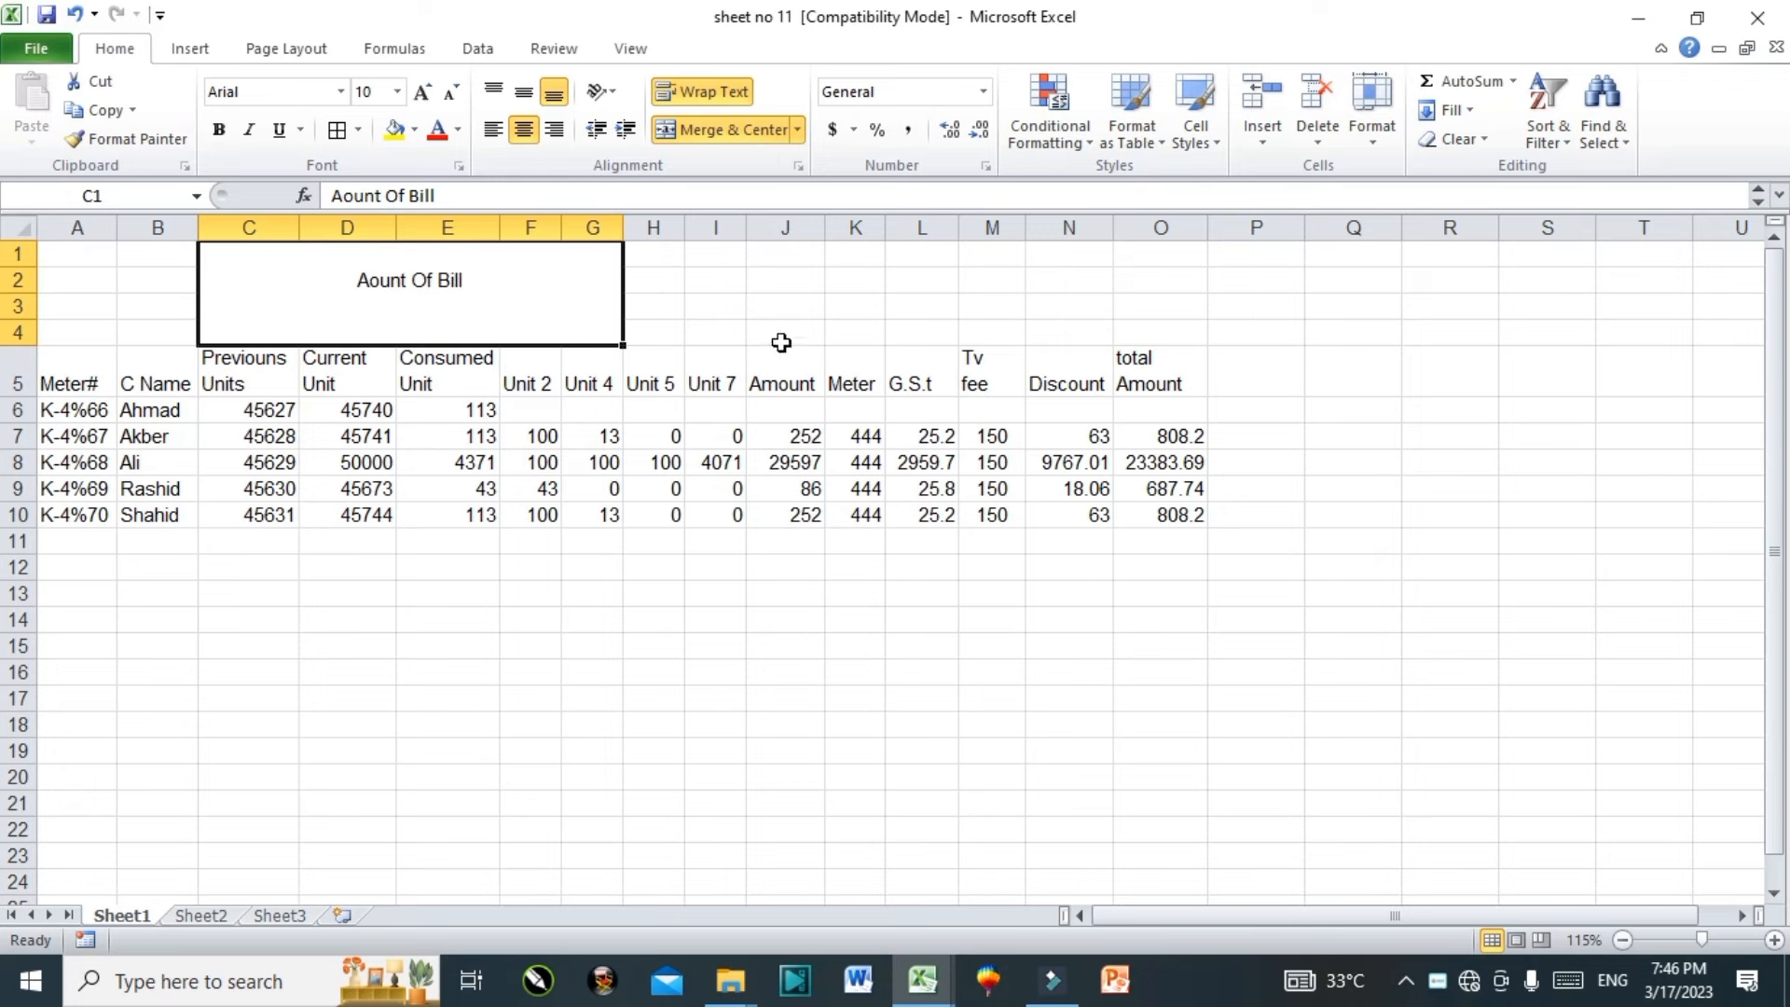
{"action": "left_click", "coordinate": [855, 279]}
{"action": "left_click_drag", "start_coordinate": [75, 252], "coordinate": [1174, 532]}
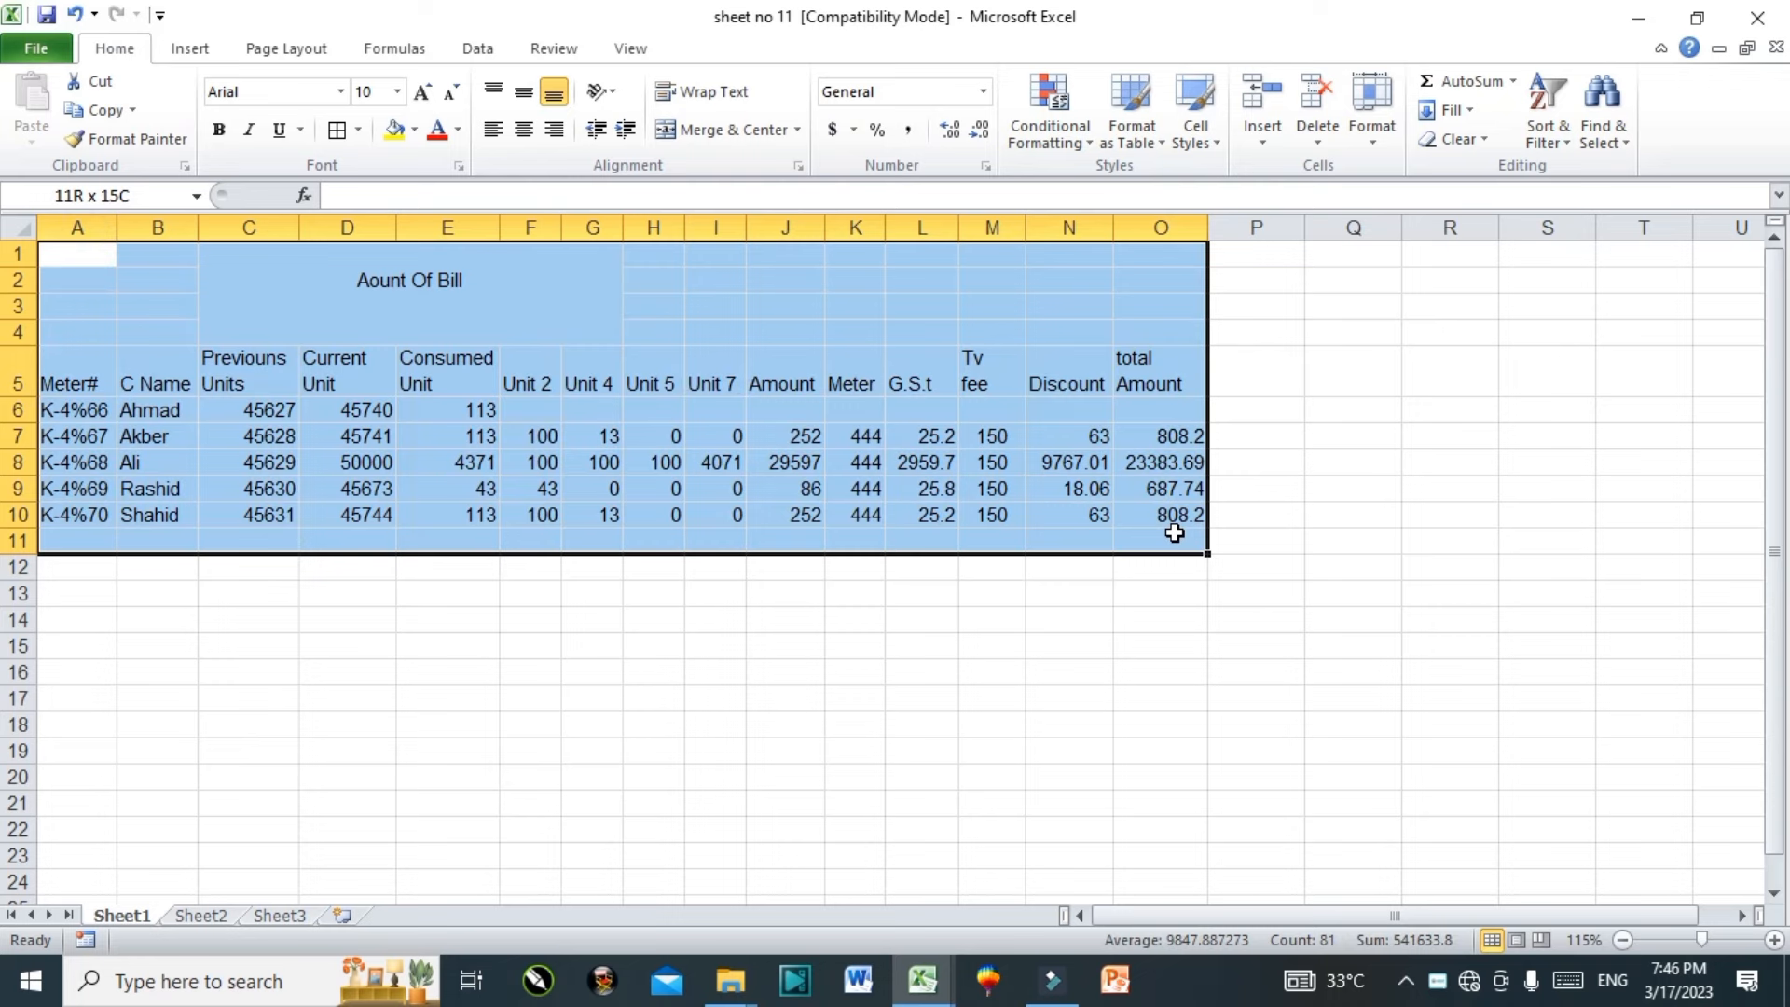
{"action": "mouse_move", "coordinate": [1174, 533]}
{"action": "left_mouse_down"}
{"action": "mouse_move", "coordinate": [1182, 496]}
{"action": "mouse_move", "coordinate": [1179, 517]}
{"action": "left_mouse_up"}
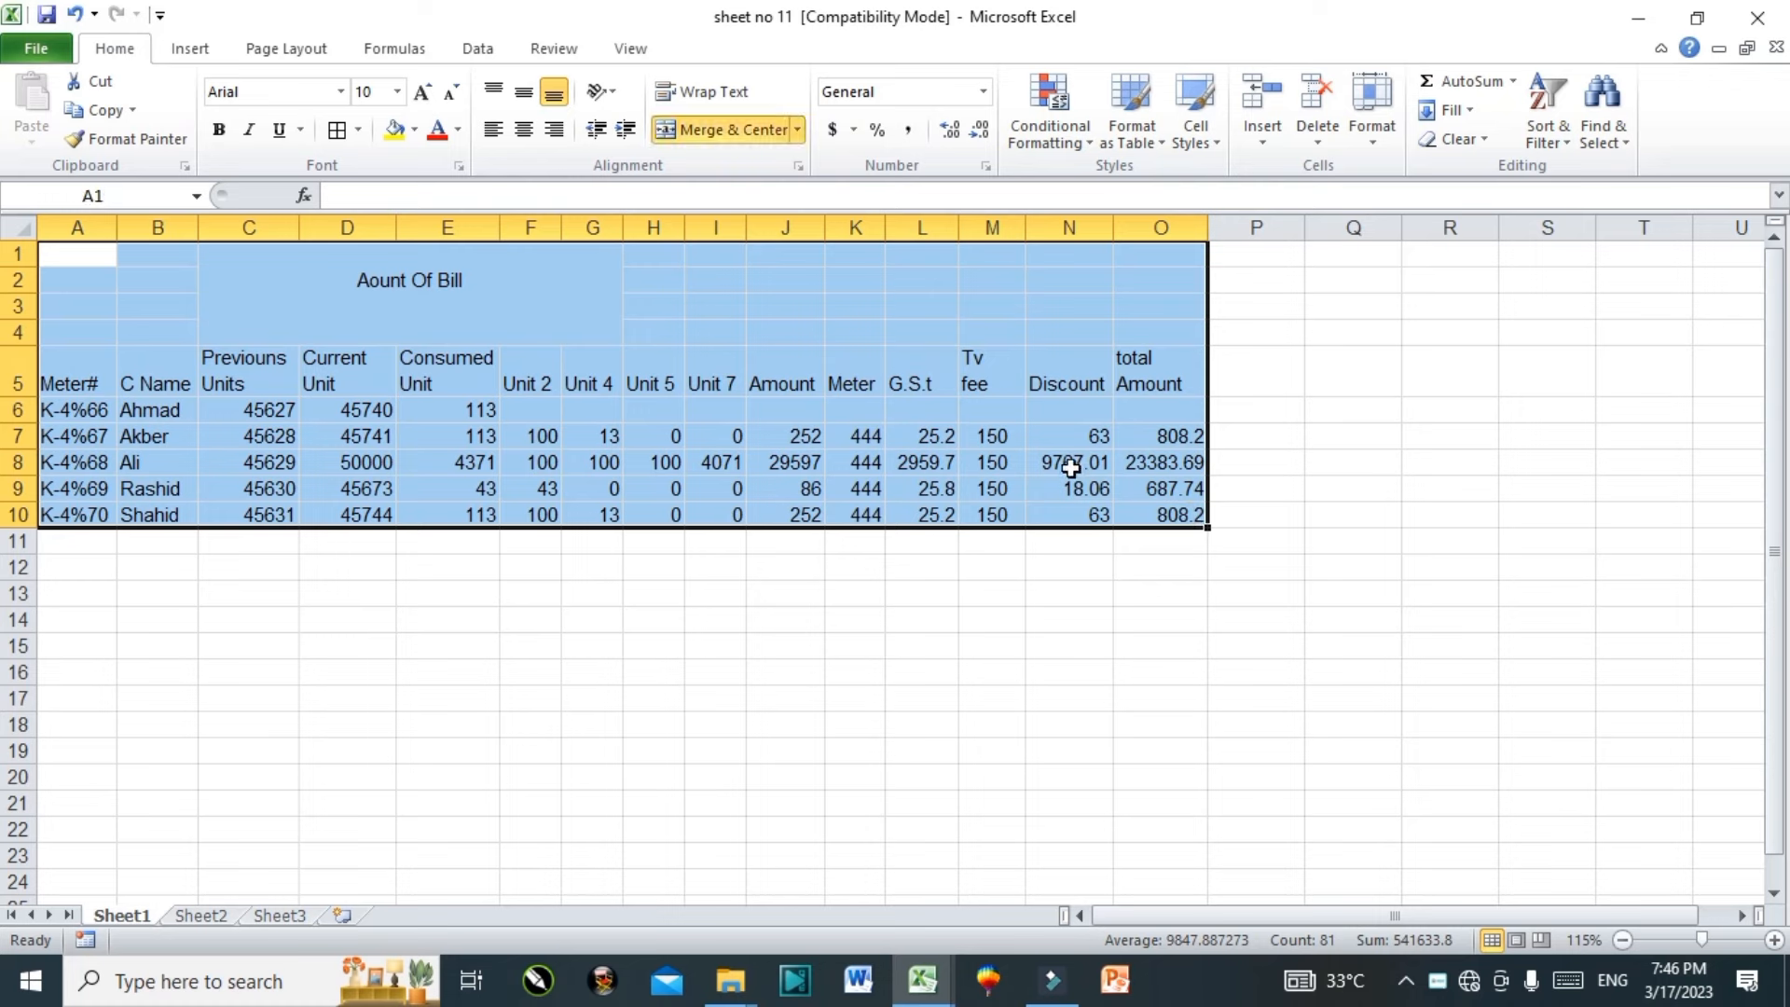
{"action": "left_click", "coordinate": [1015, 463]}
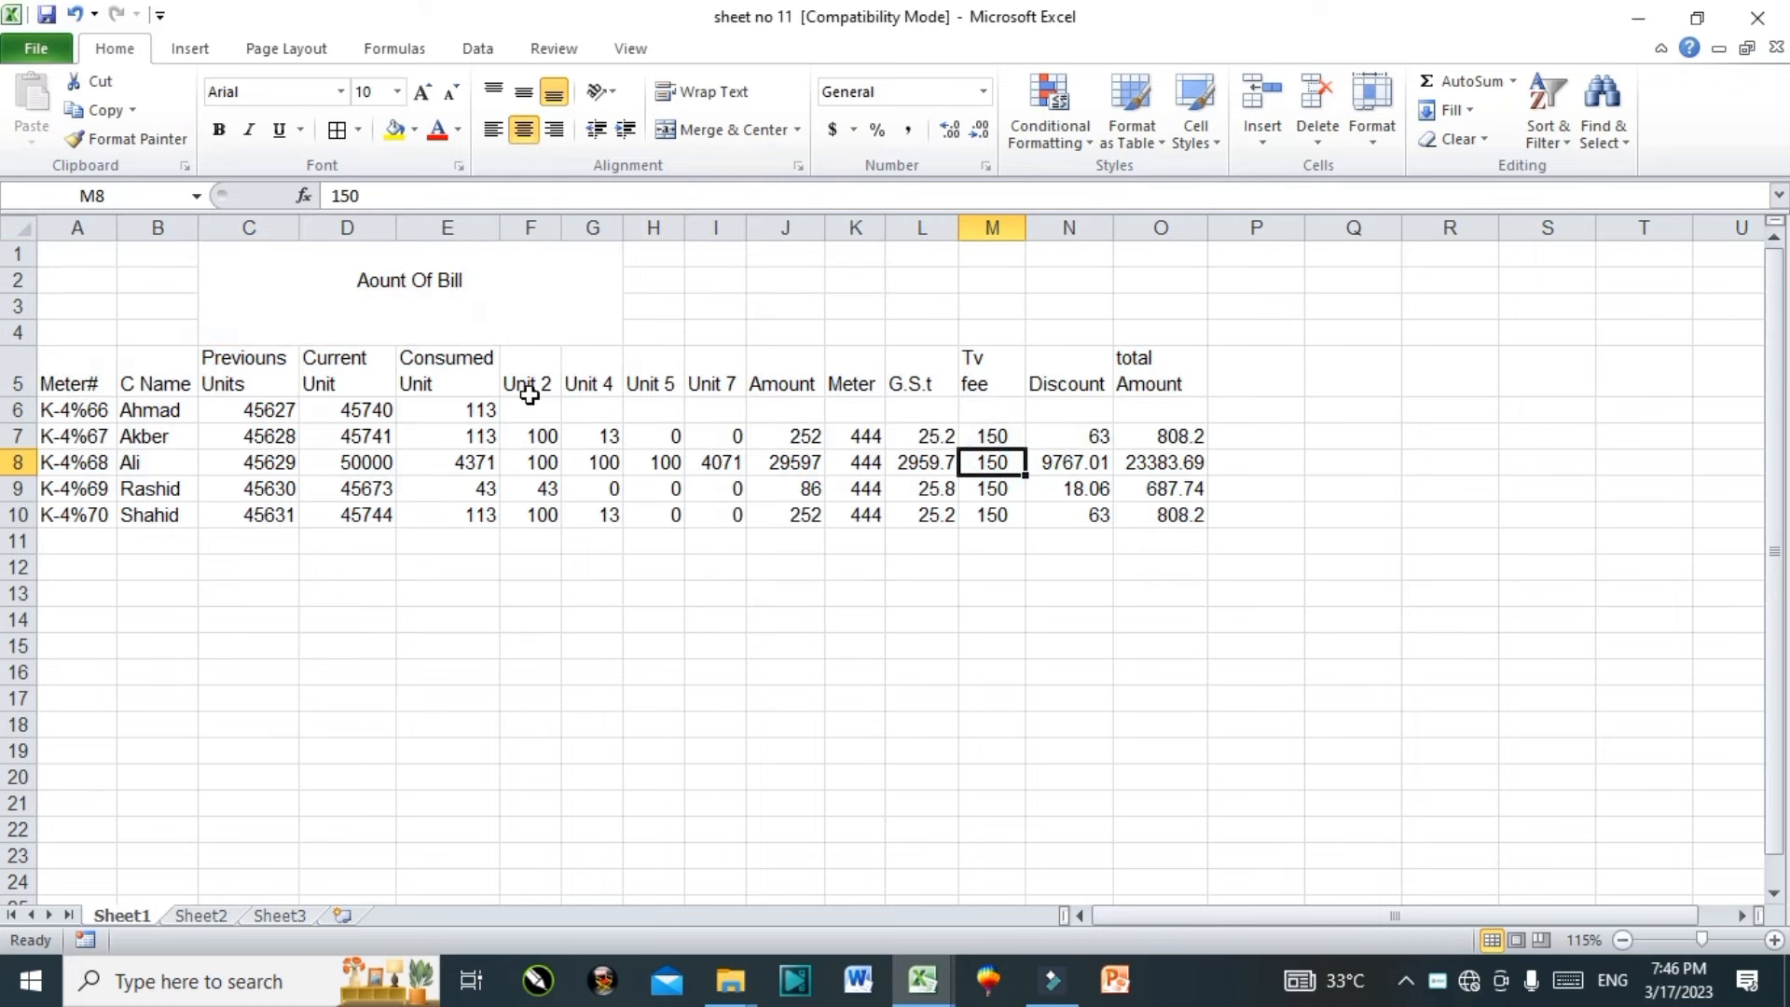
Step: Clear the contents of row 6 from the Consumed Unit column through the total Amount column
{"action": "left_click_drag", "start_coordinate": [457, 408], "coordinate": [1143, 404]}
{"action": "key", "text": "Delete"}
Step: Examine the bill's title area and the headings for meter number, customer name, previous units and current unit
{"action": "left_click_drag", "start_coordinate": [81, 253], "coordinate": [1193, 369]}
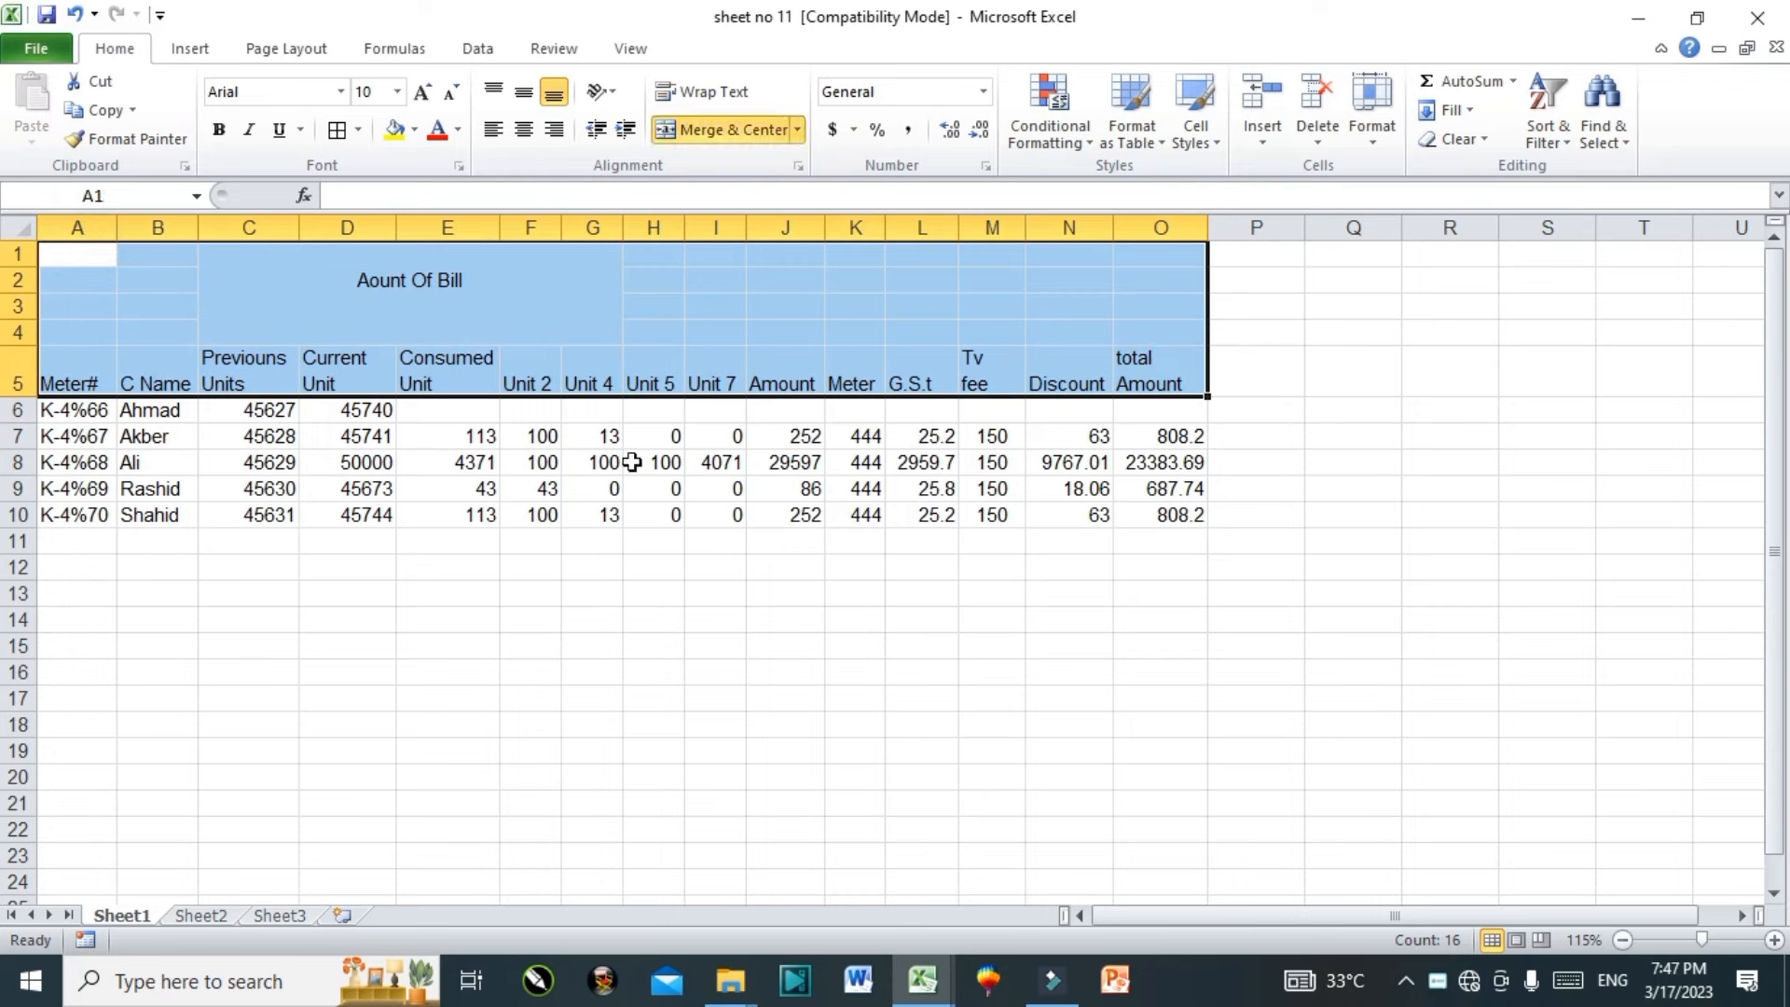
{"action": "left_click", "coordinate": [282, 342]}
{"action": "left_click_drag", "start_coordinate": [92, 289], "coordinate": [67, 382]}
{"action": "left_click", "coordinate": [76, 407]}
{"action": "left_click", "coordinate": [228, 386]}
{"action": "left_click", "coordinate": [160, 385]}
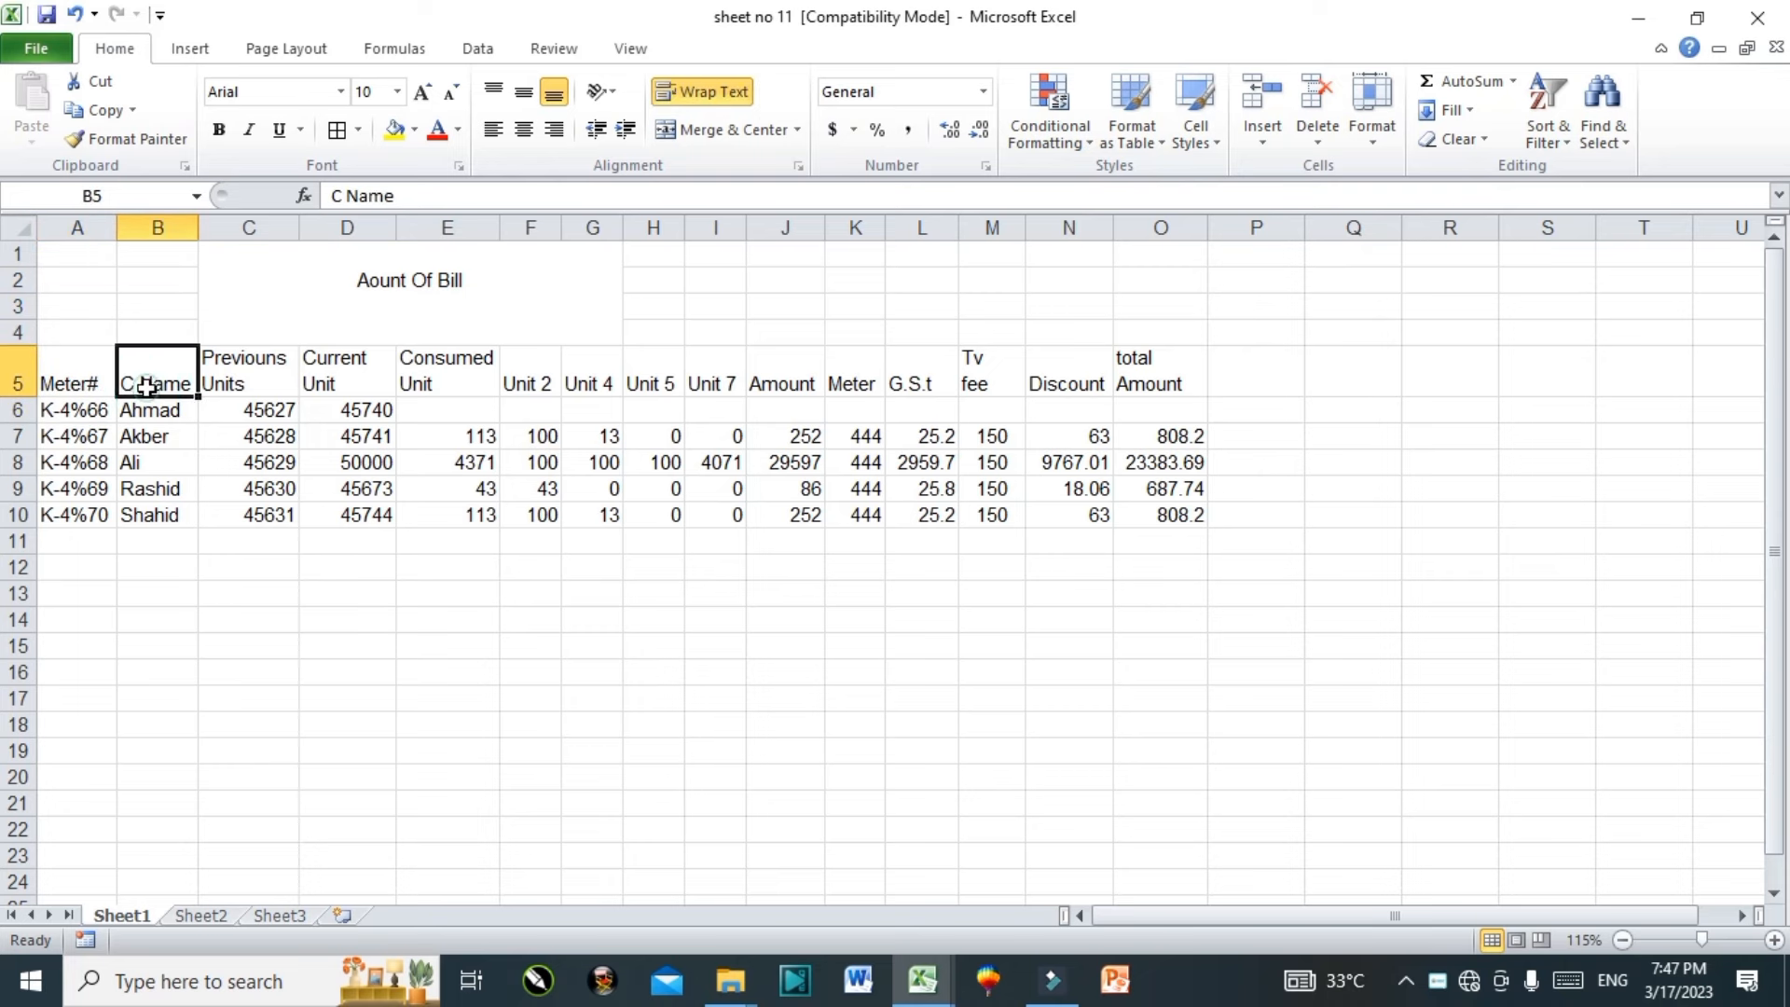
{"action": "left_click", "coordinate": [269, 373]}
{"action": "left_click", "coordinate": [353, 372]}
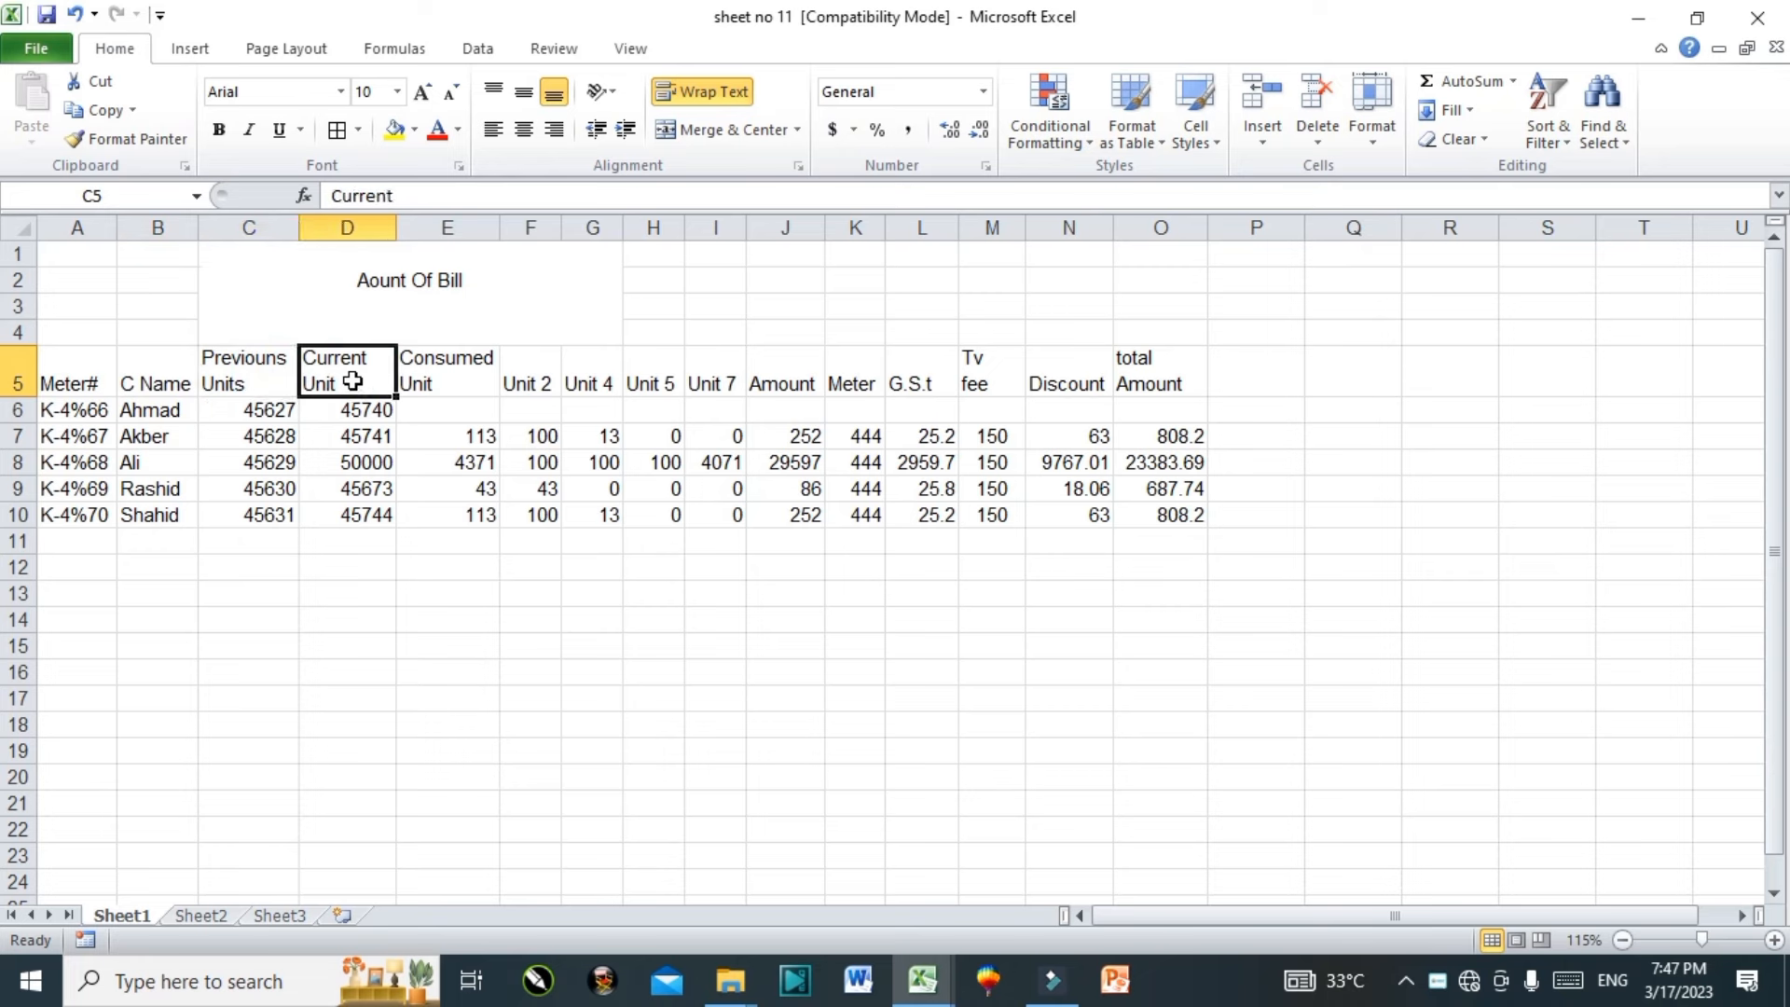
Step: Calculate the consumed units in E6 by subtracting the previous units from the current units with =D6-C6
{"action": "left_click", "coordinate": [419, 408]}
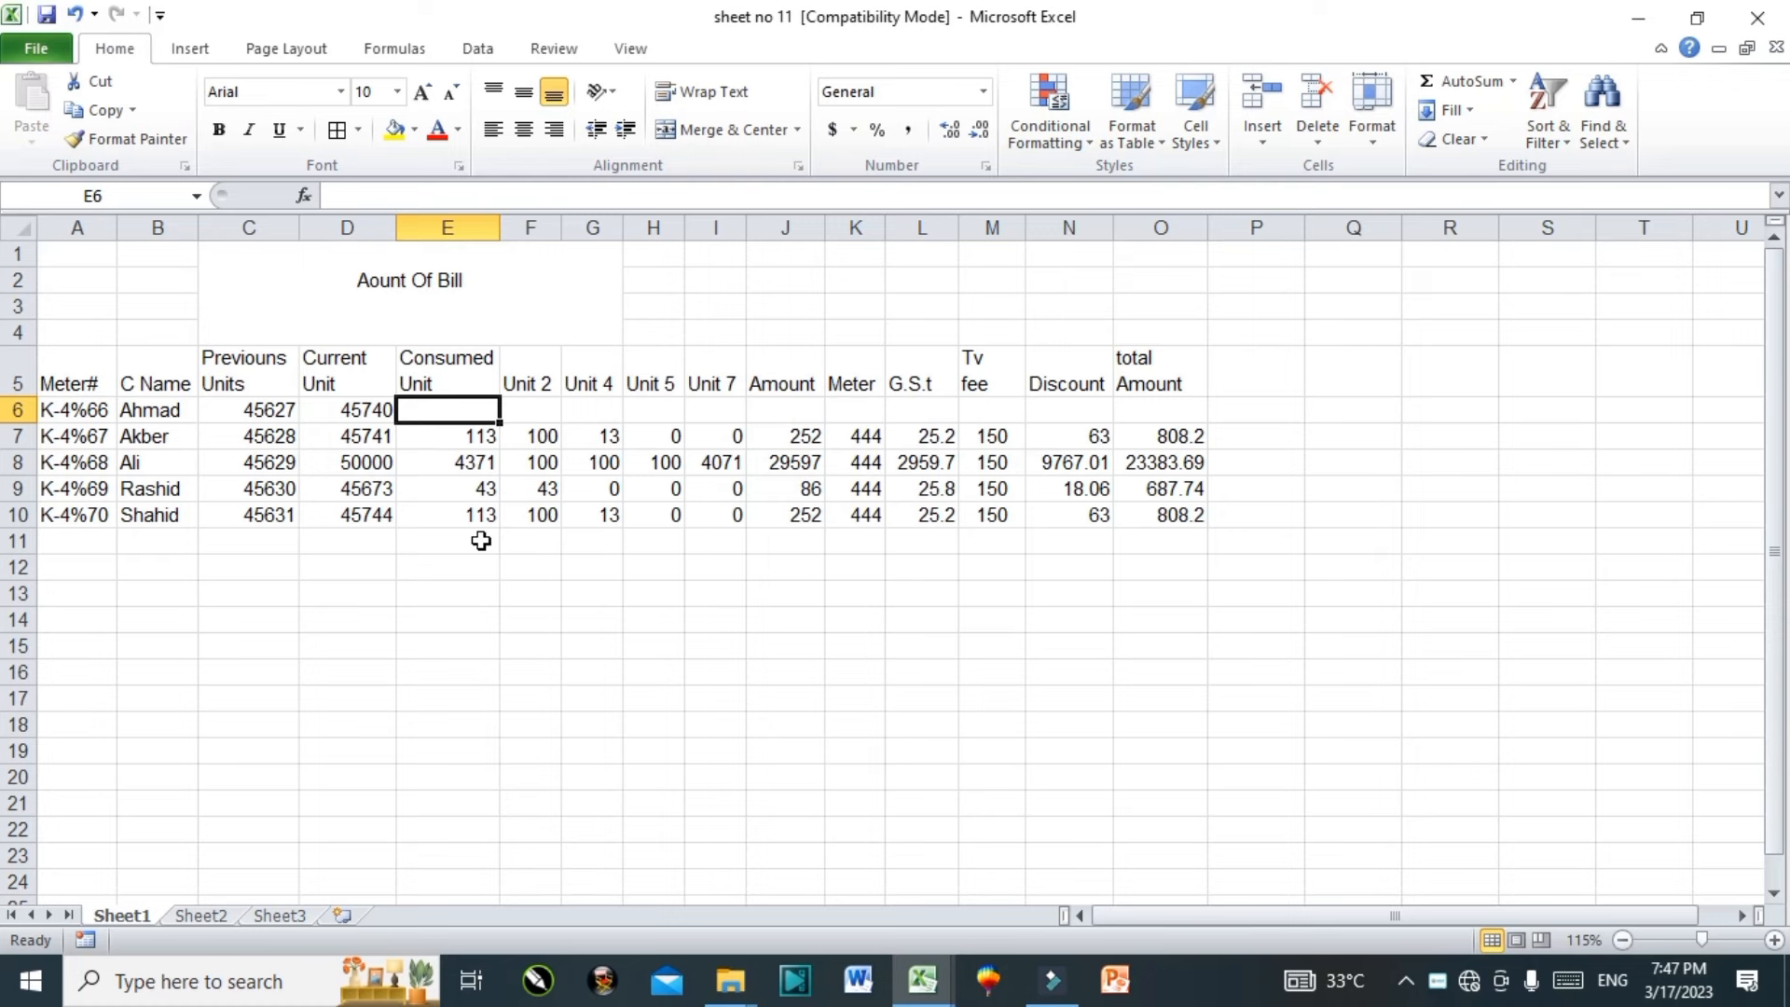
{"action": "type", "text": "="}
{"action": "left_click", "coordinate": [360, 411]}
{"action": "type", "text": "-"}
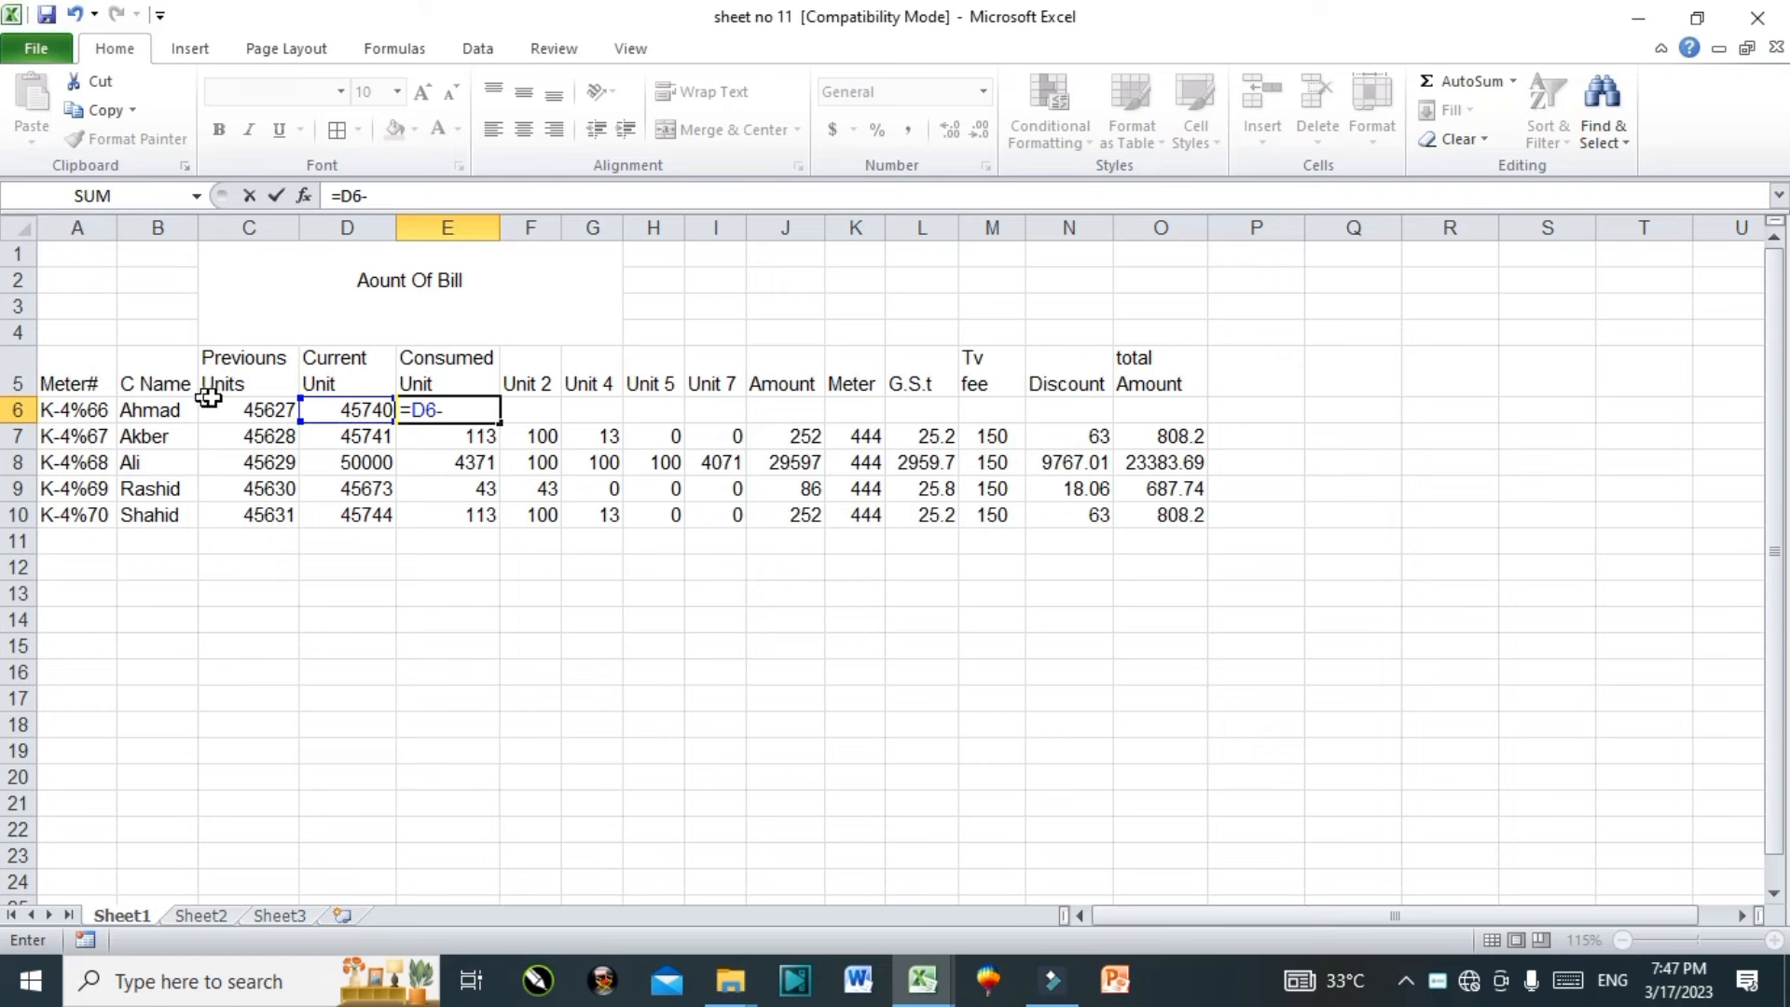
{"action": "left_click", "coordinate": [248, 407]}
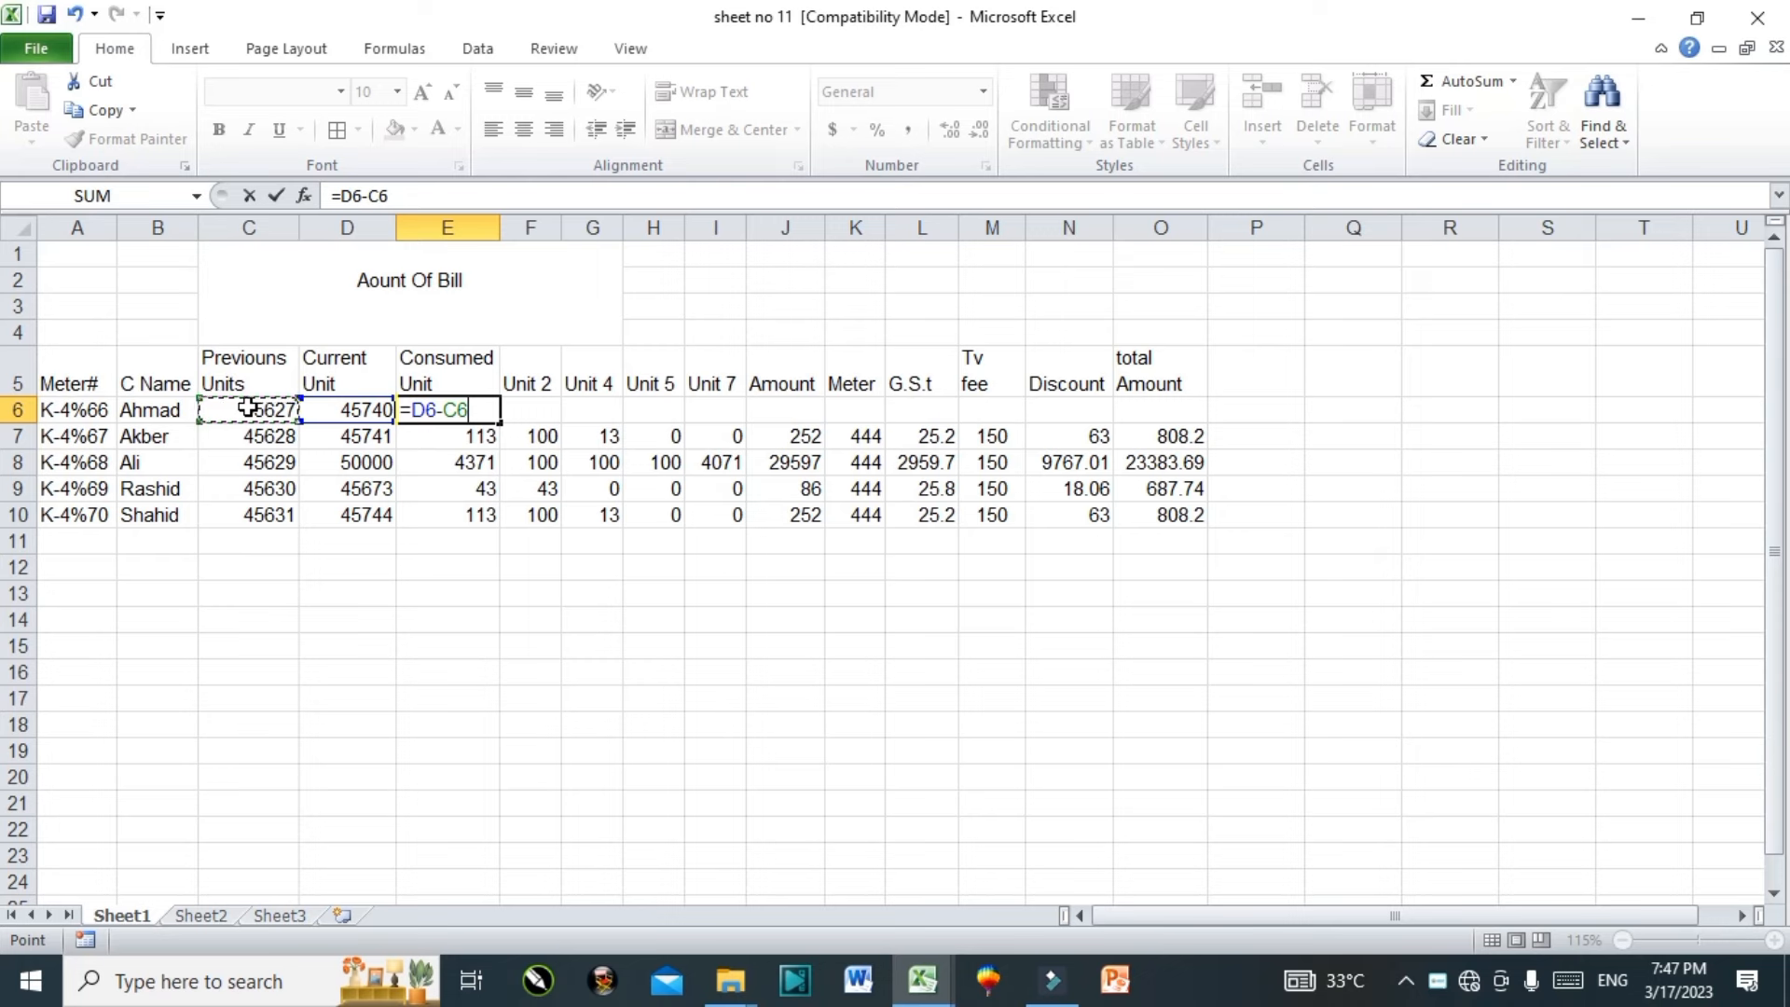
{"action": "key", "text": "Return"}
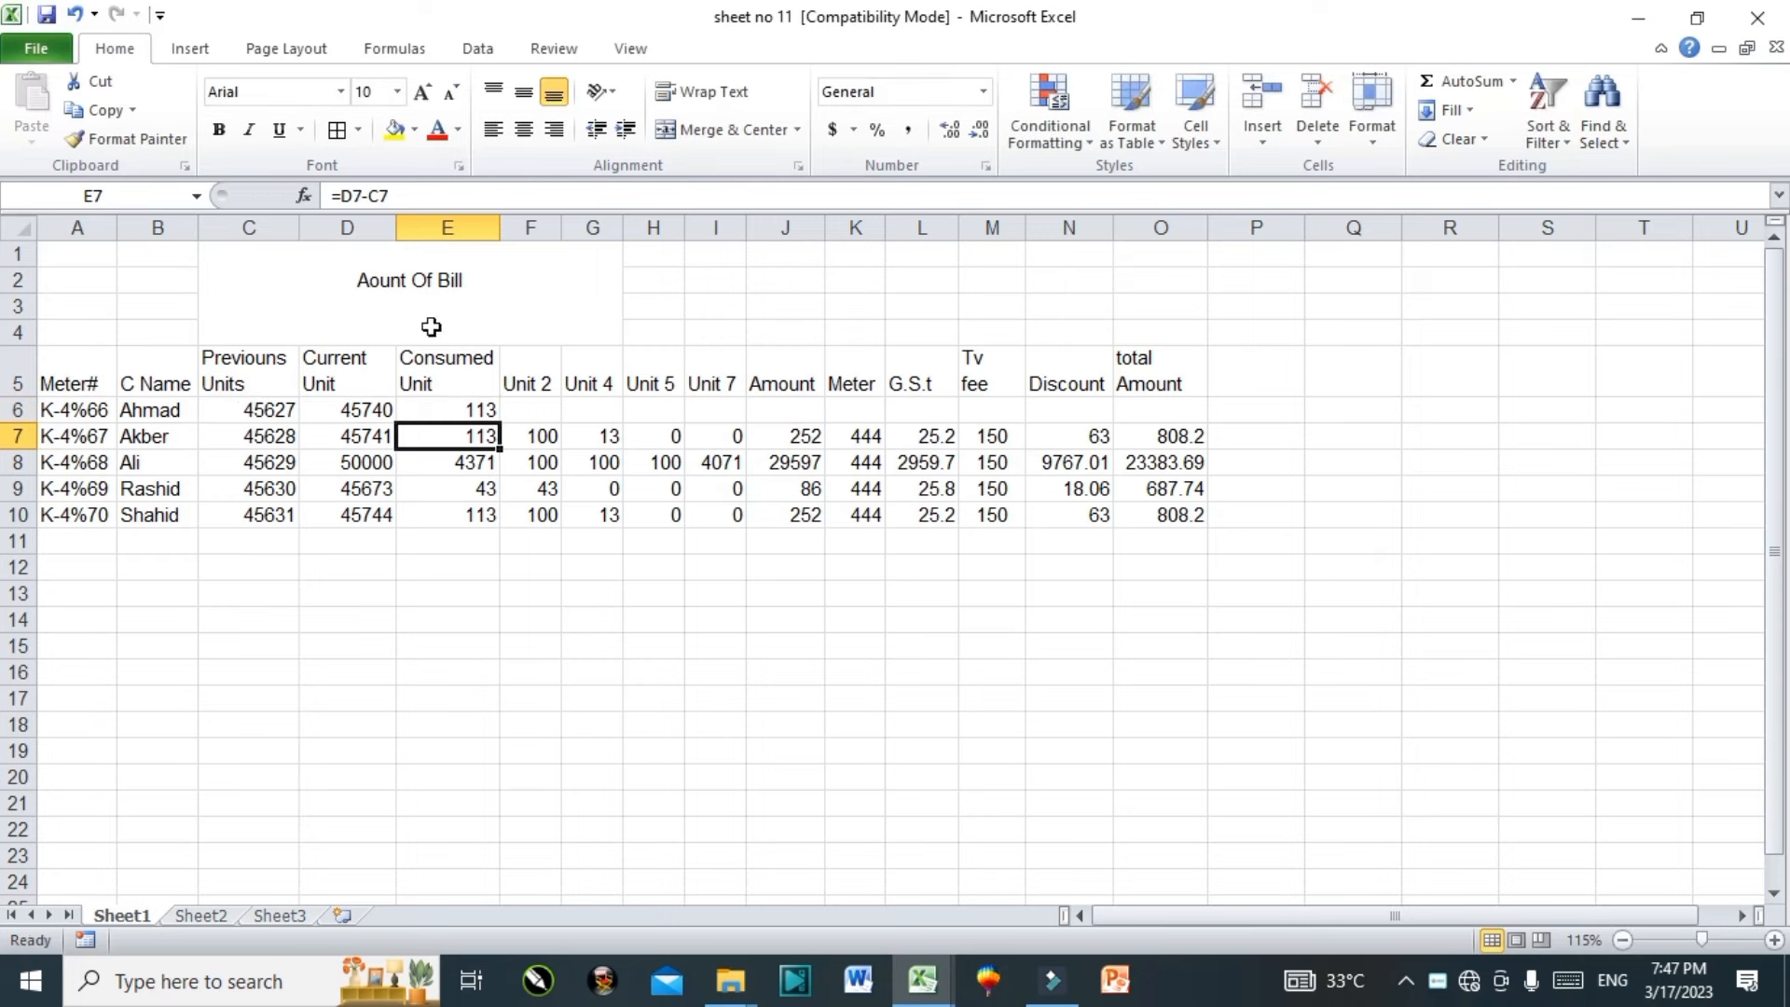
Step: Enter the formula =IF((E6>100),100) in F6 to cap the first row's Unit 2 value at 100 consumed units
{"action": "left_click", "coordinate": [542, 408]}
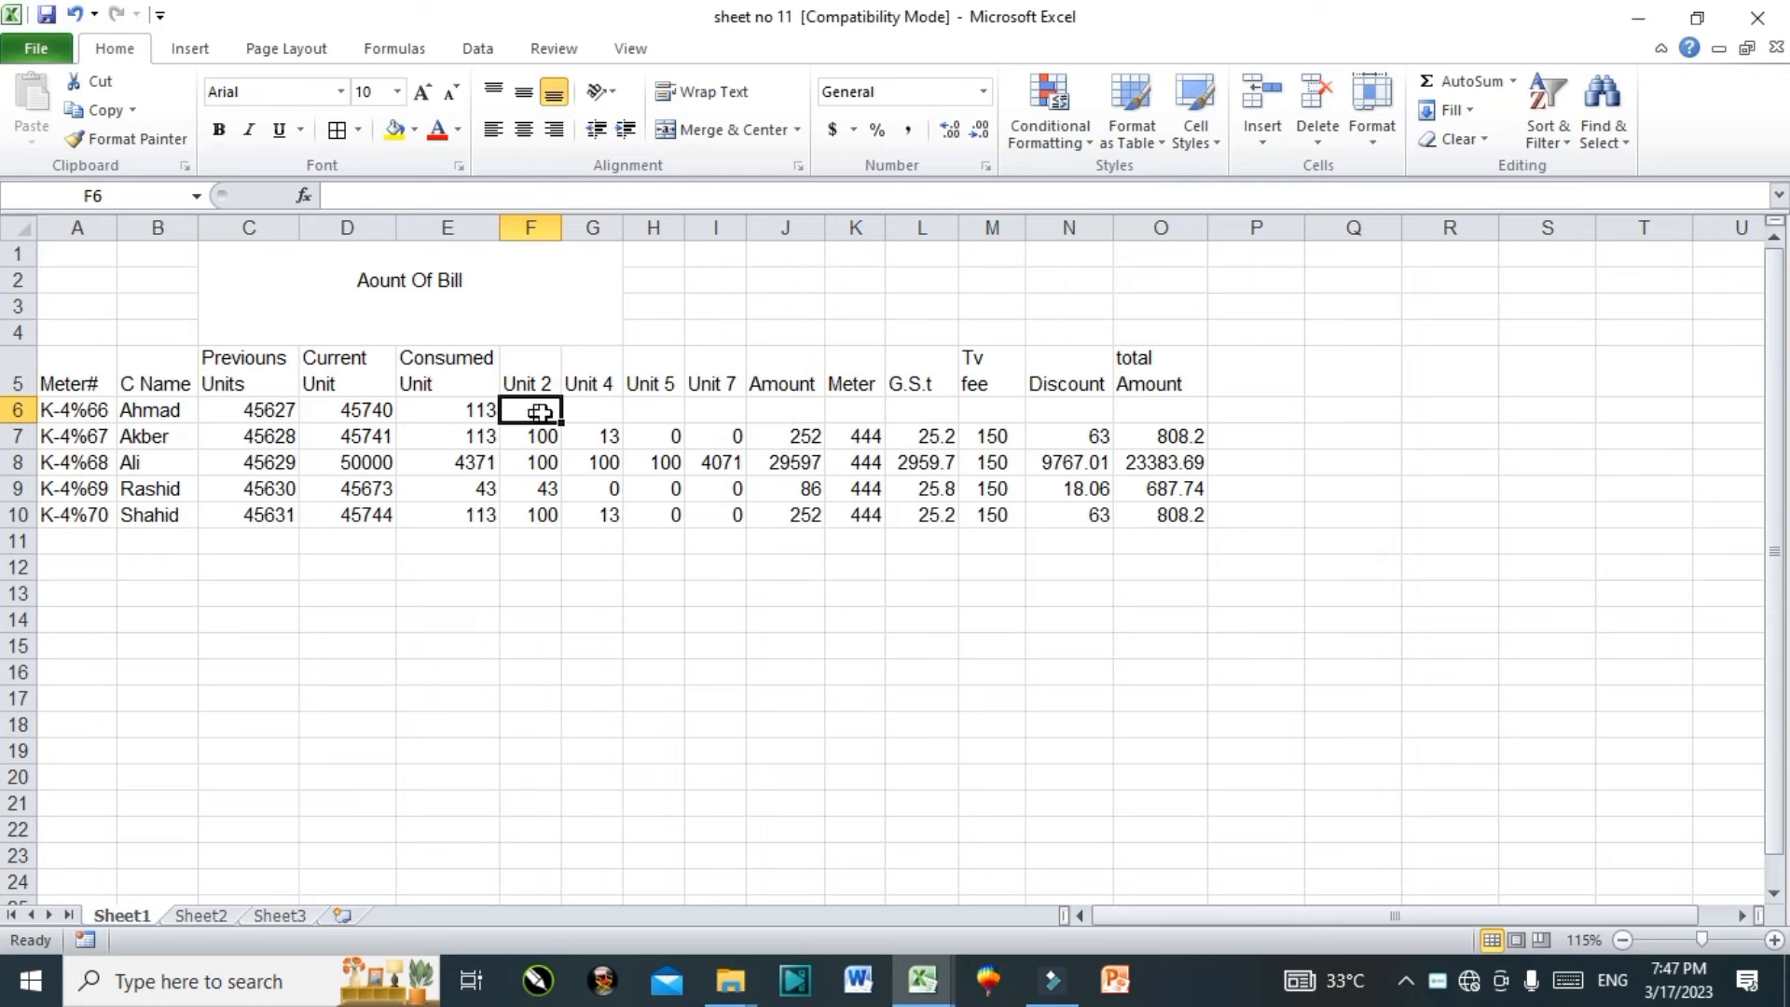
{"action": "type", "text": "="}
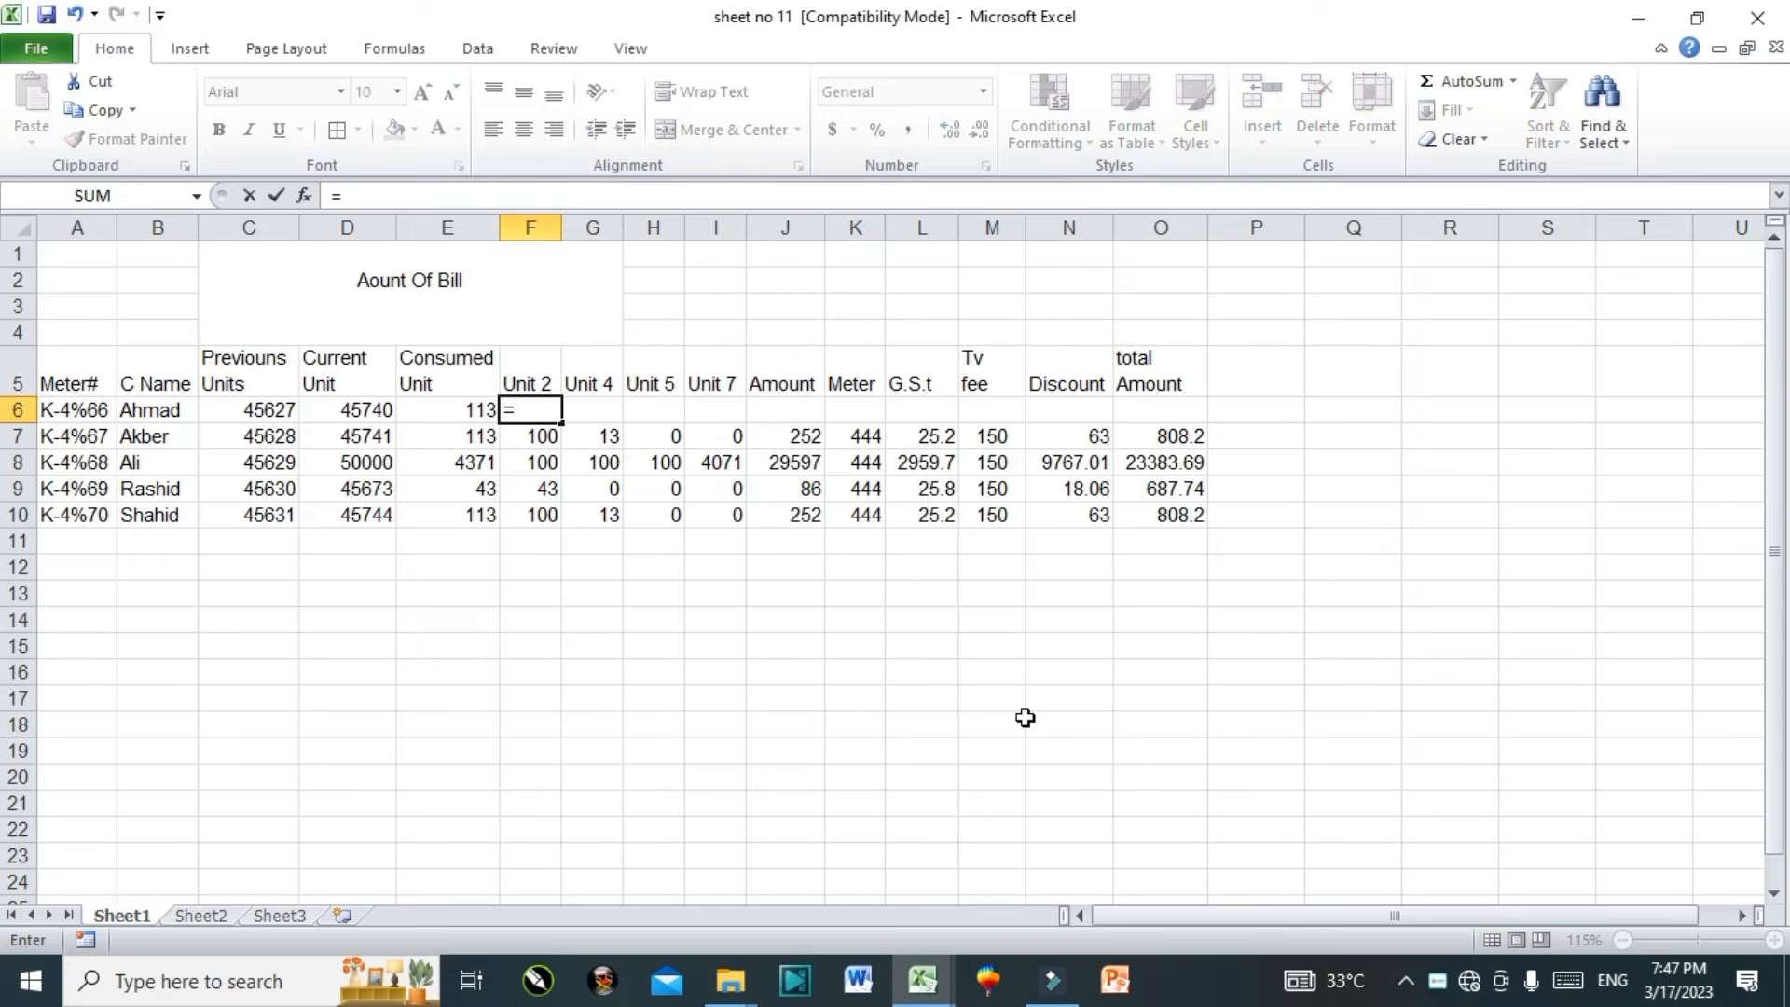
{"action": "type", "text": "if"}
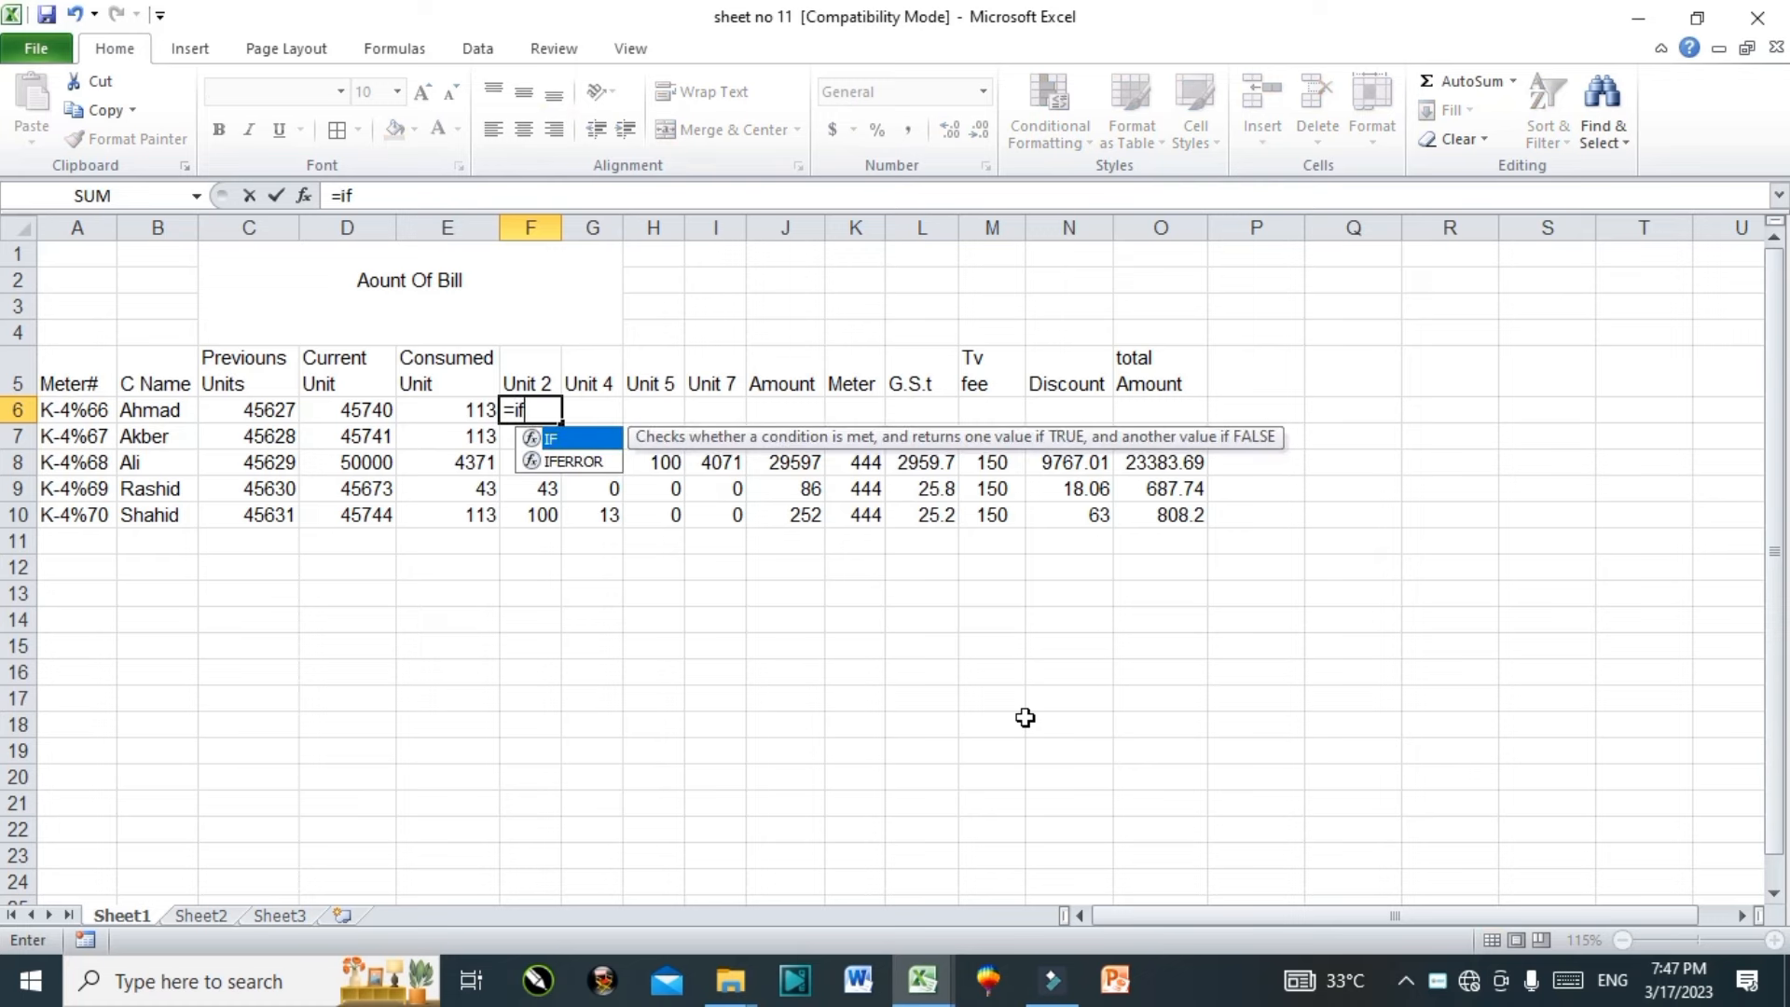
{"action": "type", "text": "("}
{"action": "left_click_drag", "start_coordinate": [711, 540], "coordinate": [827, 675]}
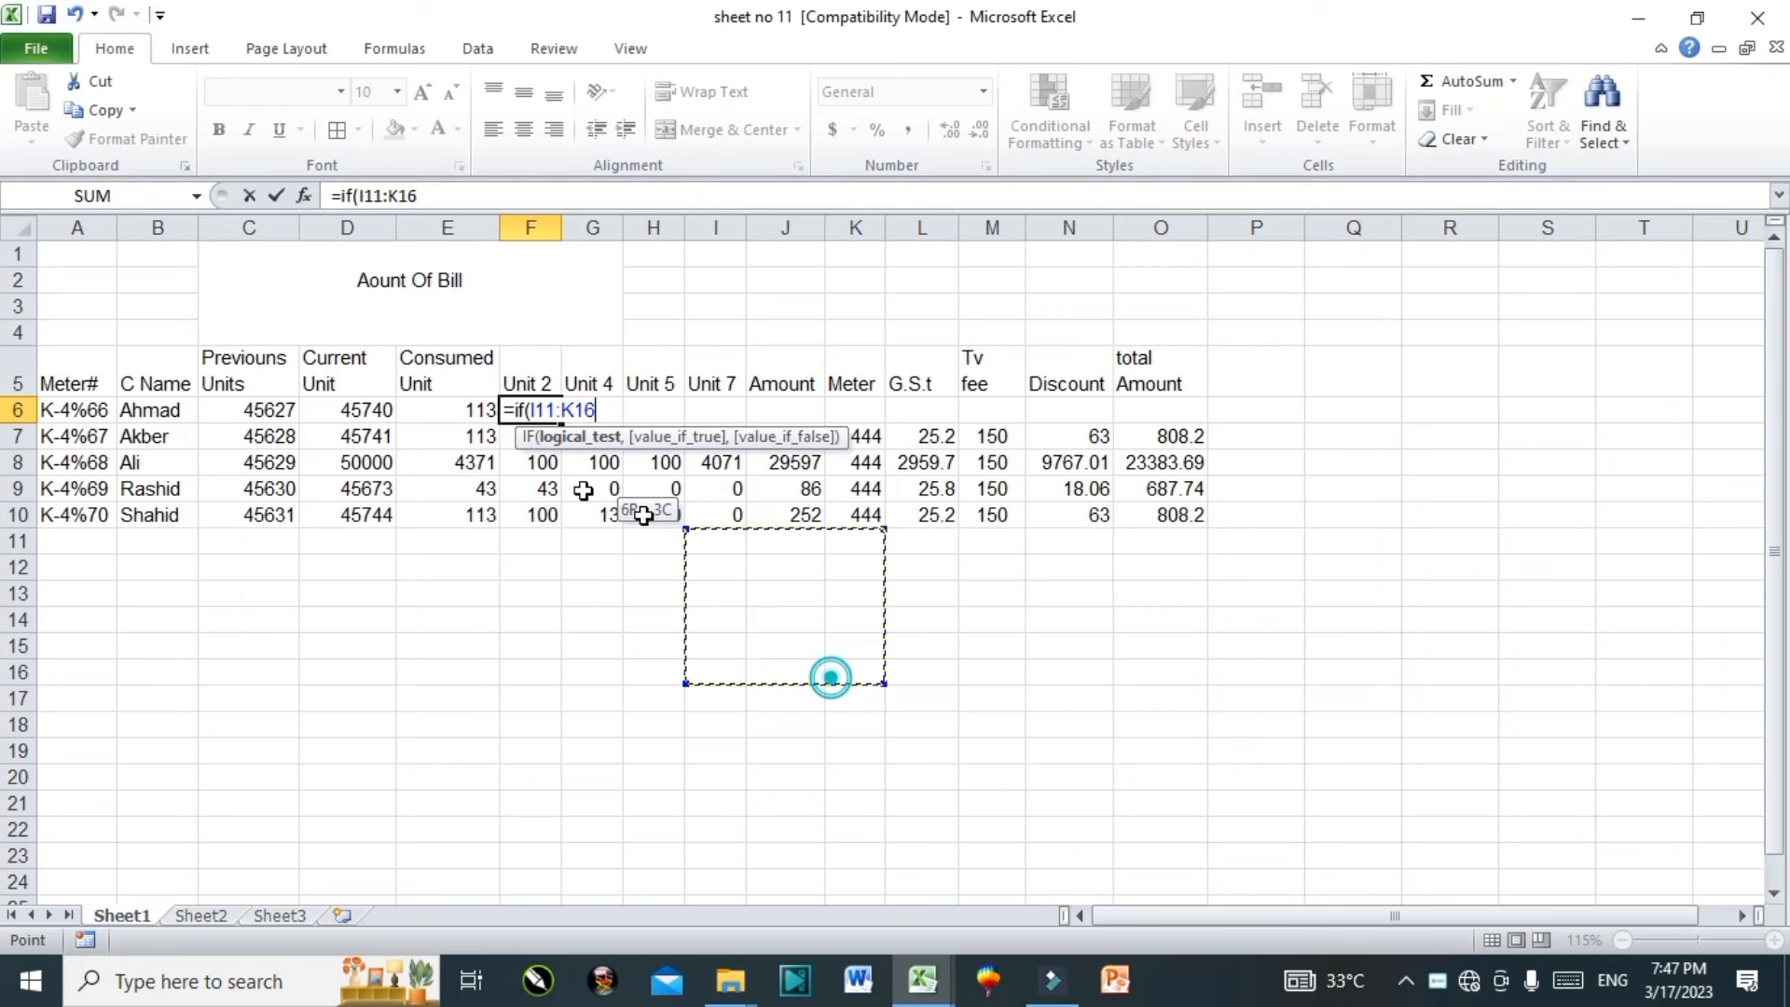
{"action": "left_click", "coordinate": [468, 412]}
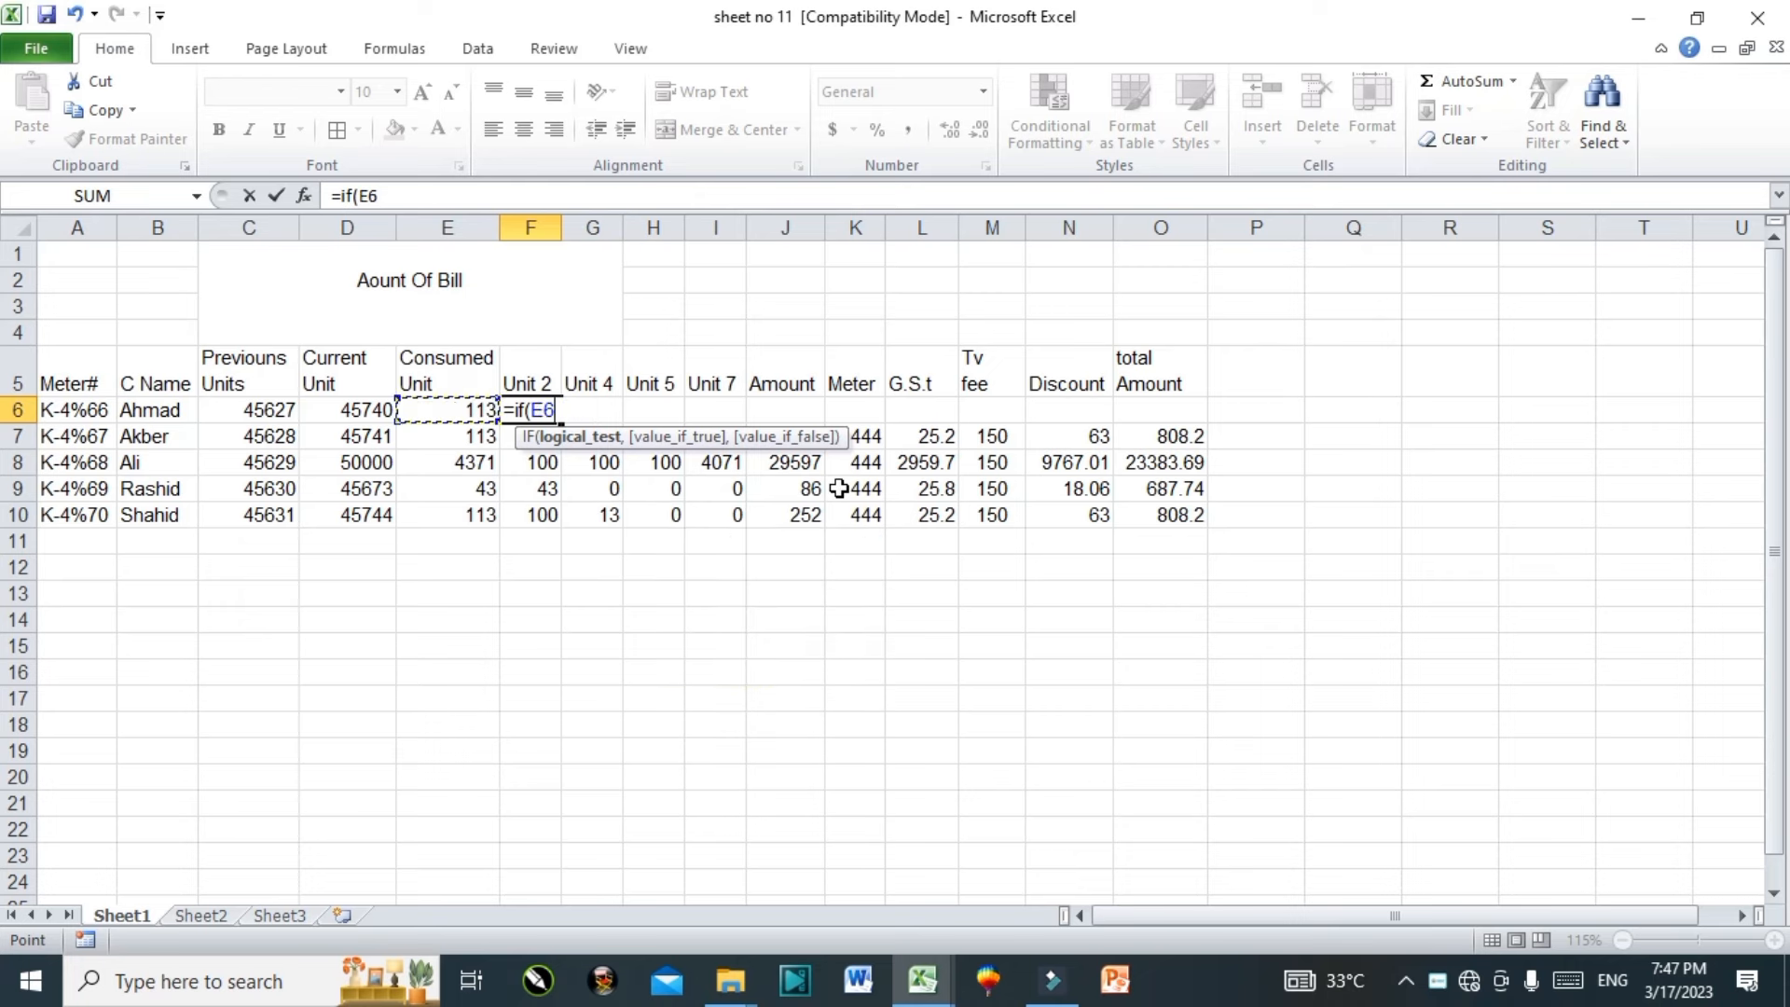
{"action": "key", "text": "BackSpace"}
{"action": "key", "text": "BackSpace"}
{"action": "type", "text": "("}
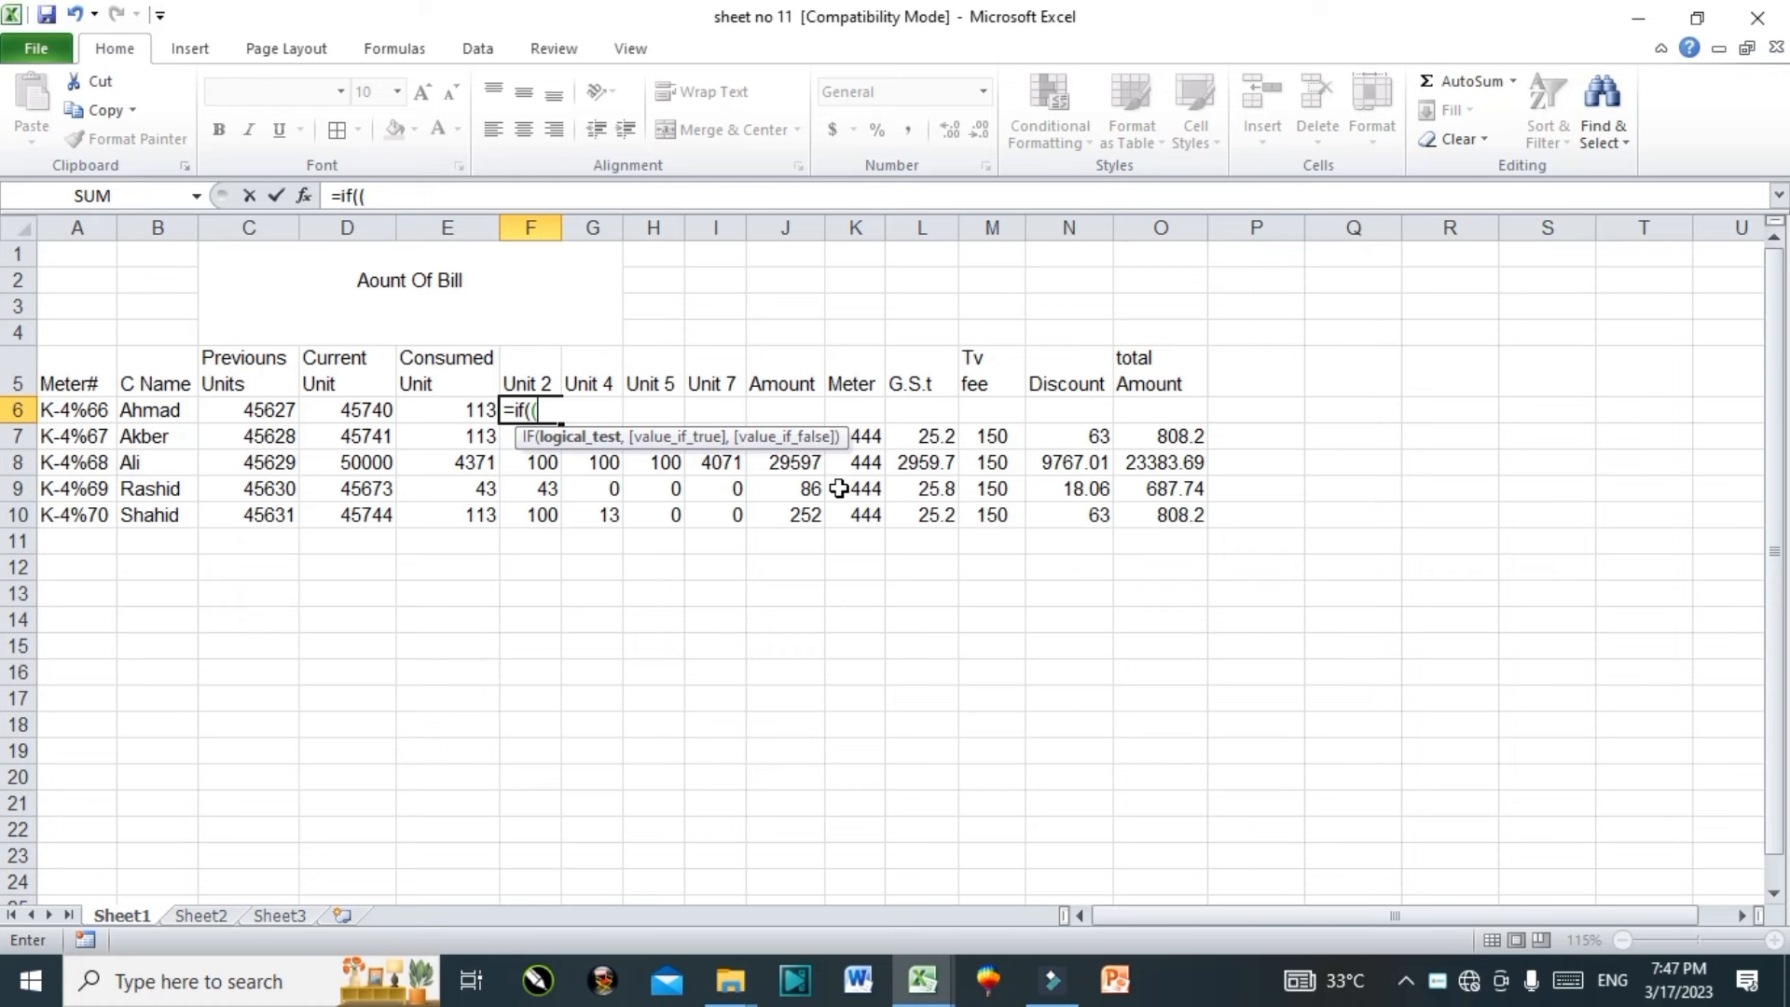
{"action": "left_click", "coordinate": [435, 407]}
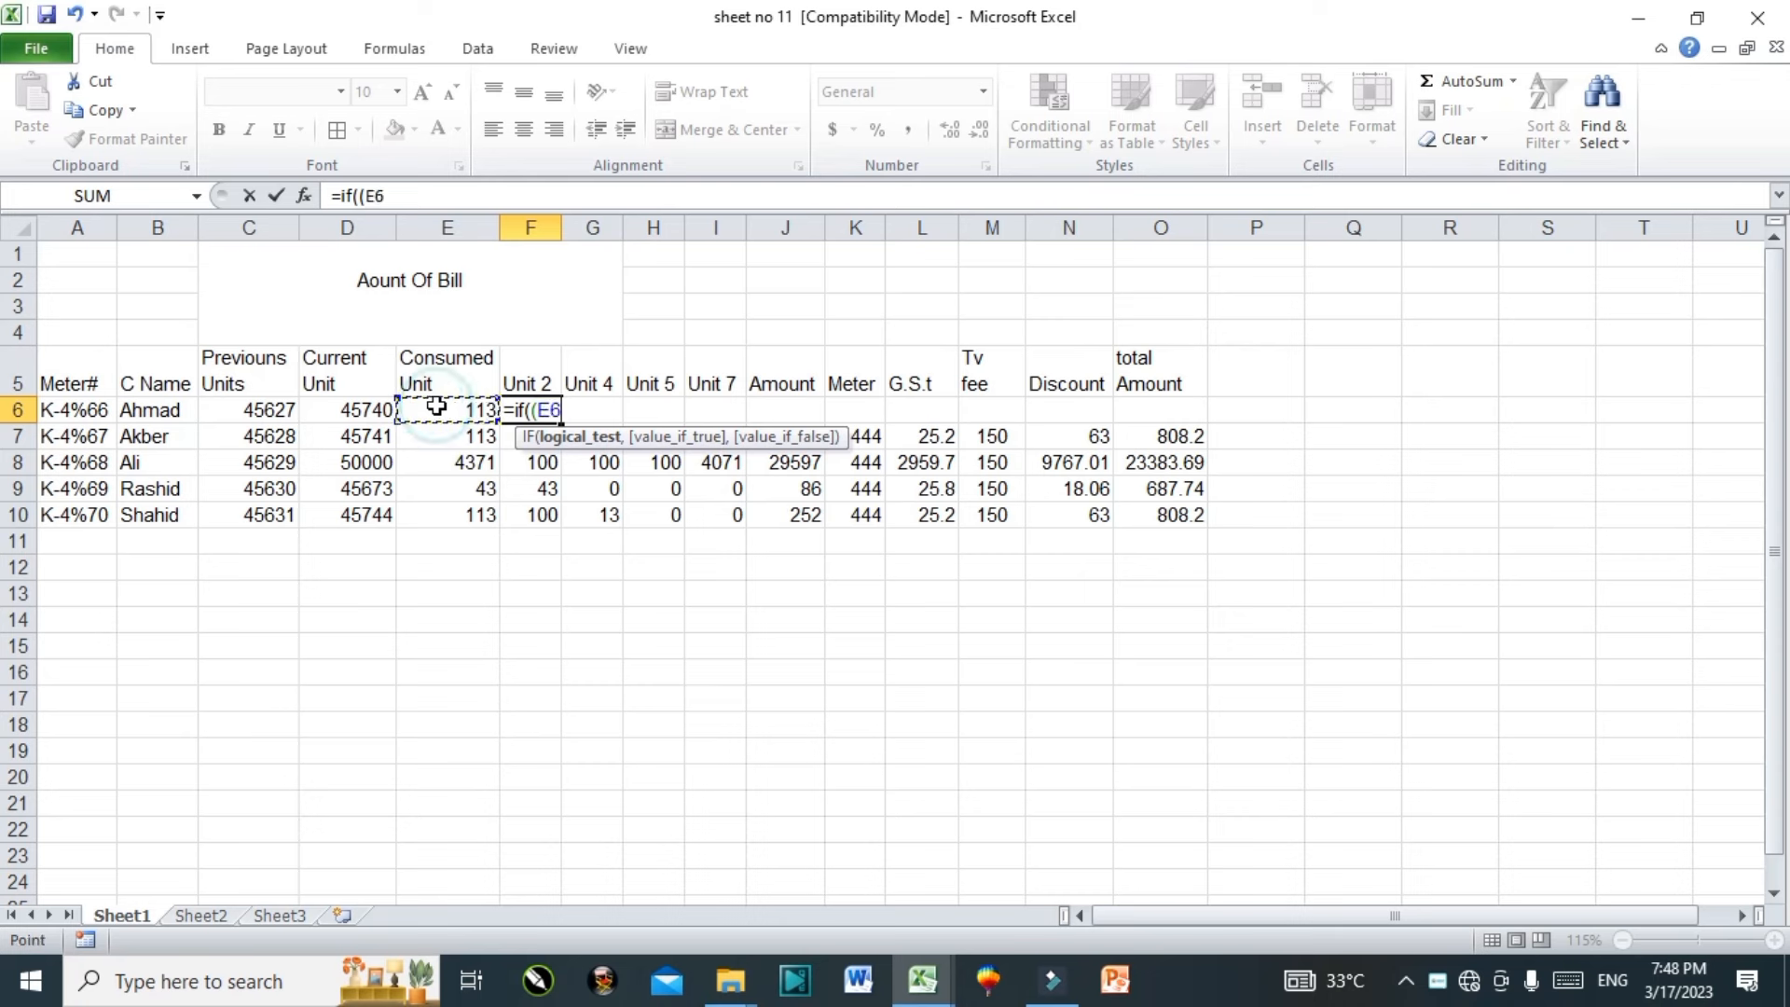
{"action": "type", "text": ">100"}
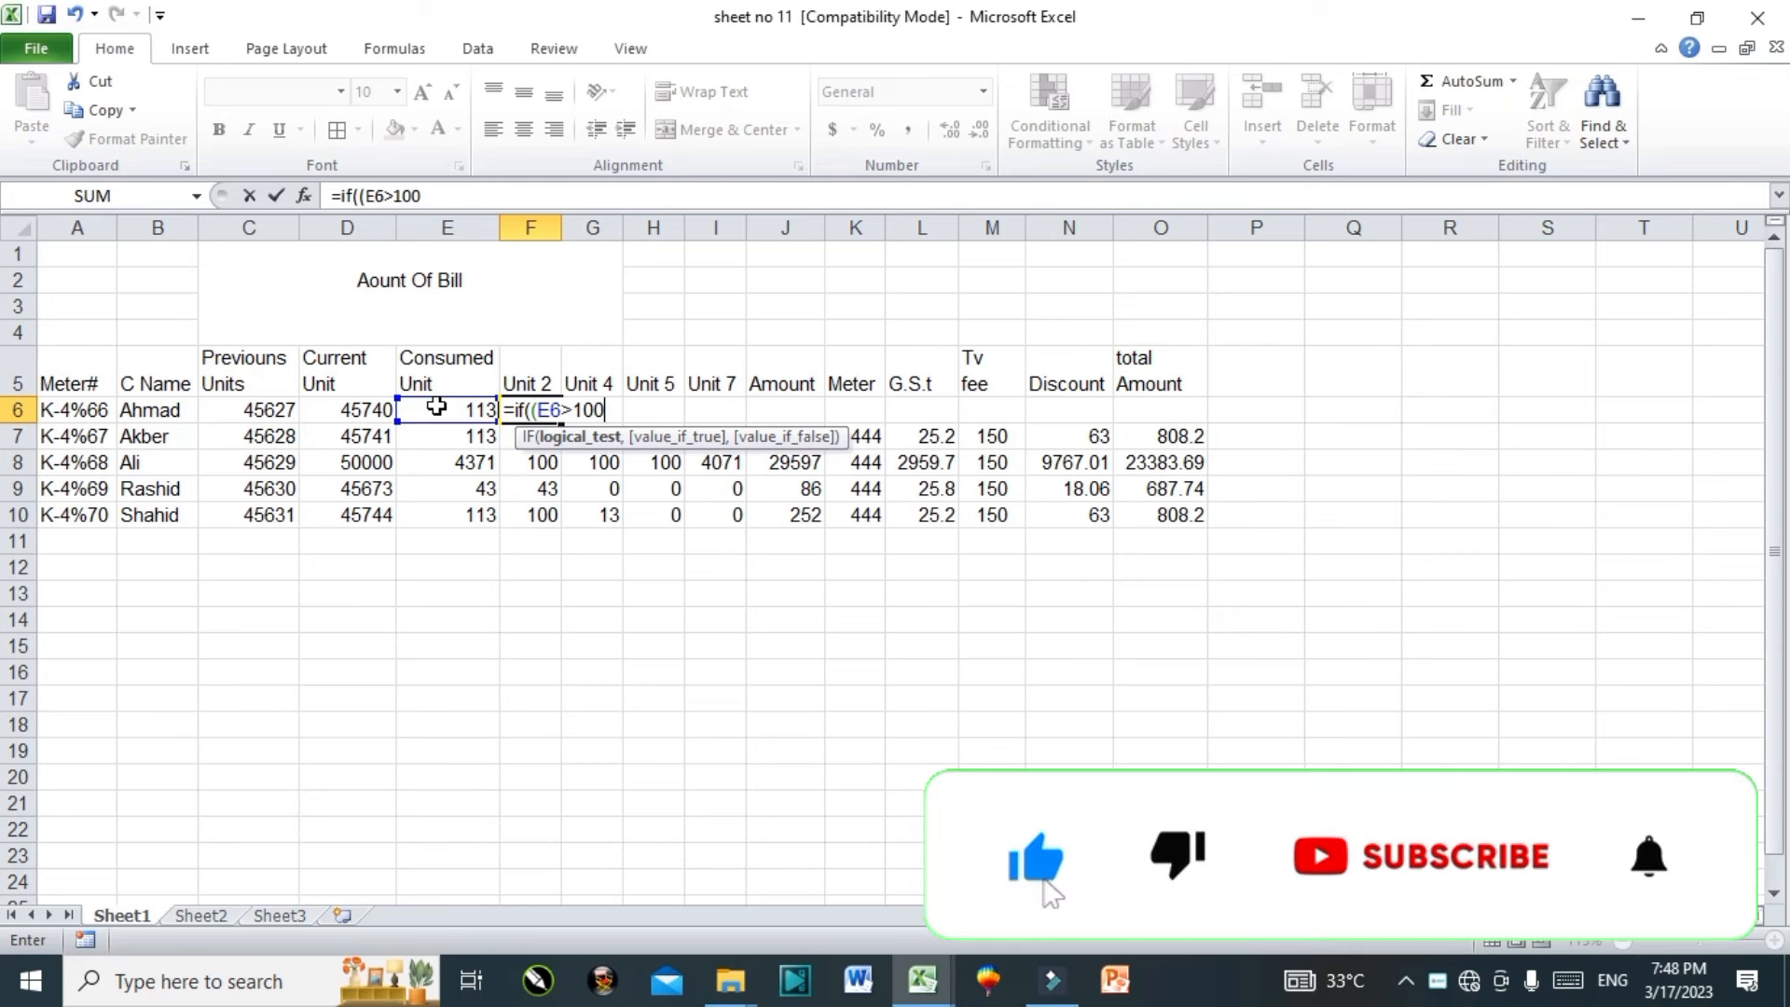
{"action": "type", "text": "),"}
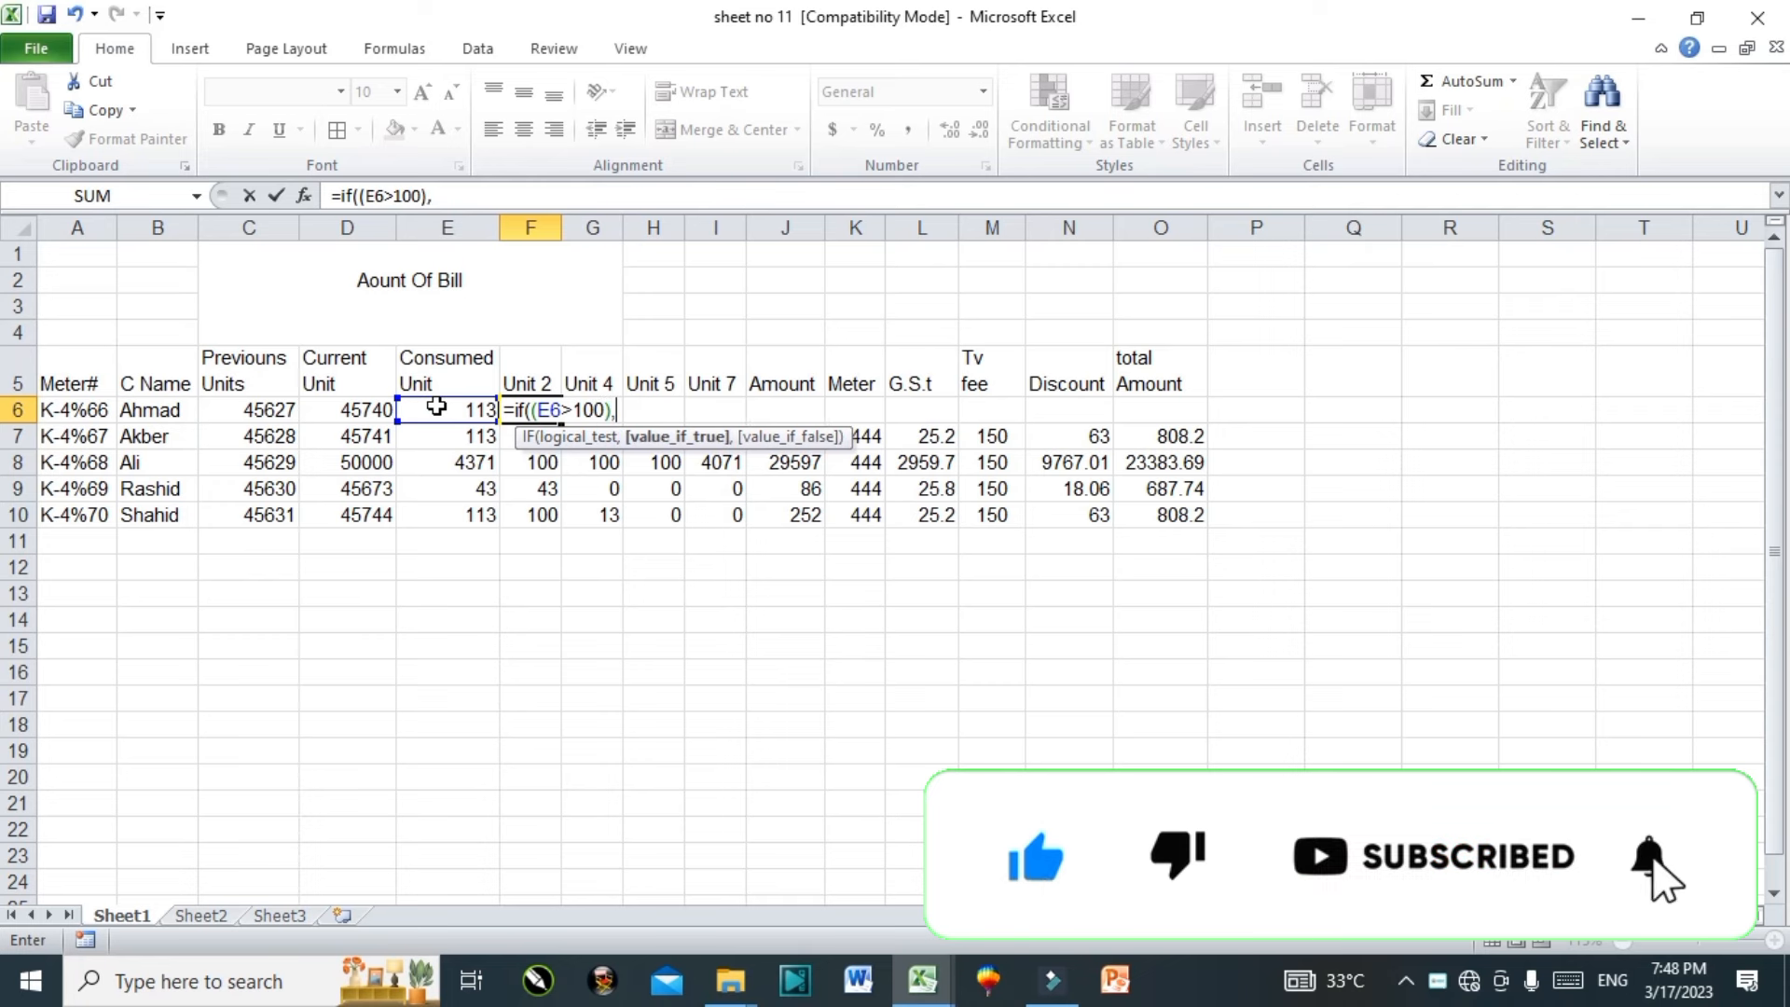
{"action": "type", "text": "100"}
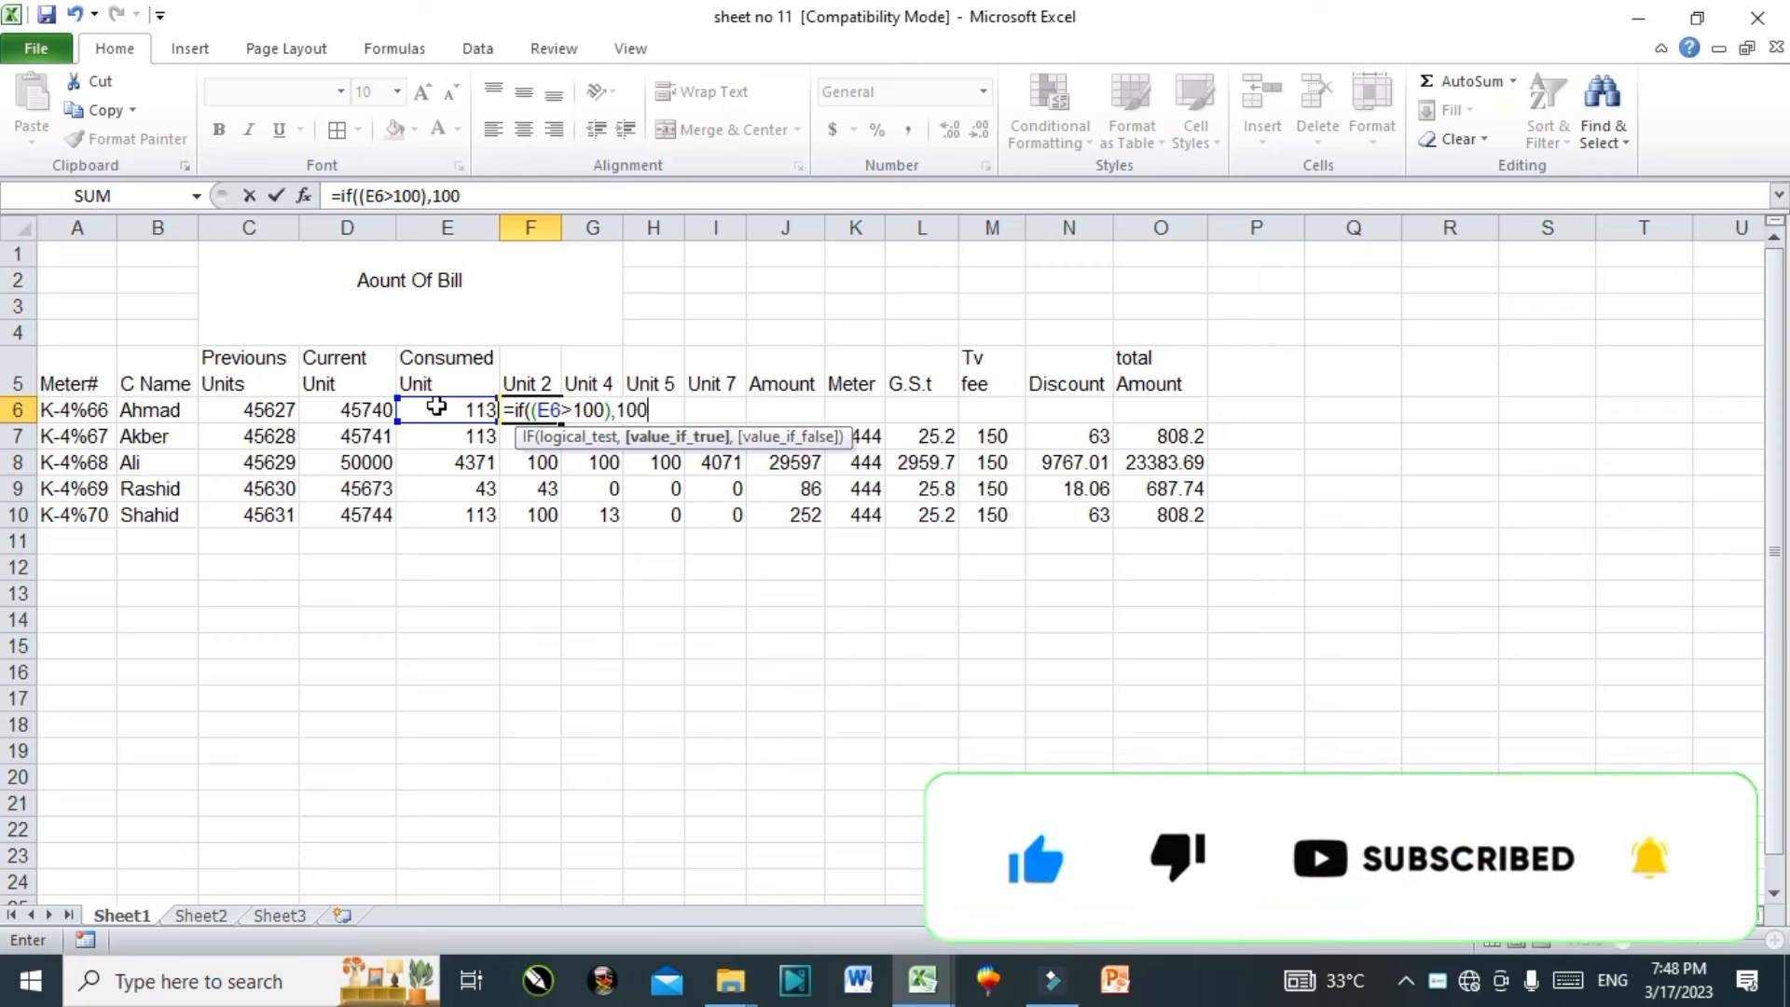
{"action": "type", "text": ")"}
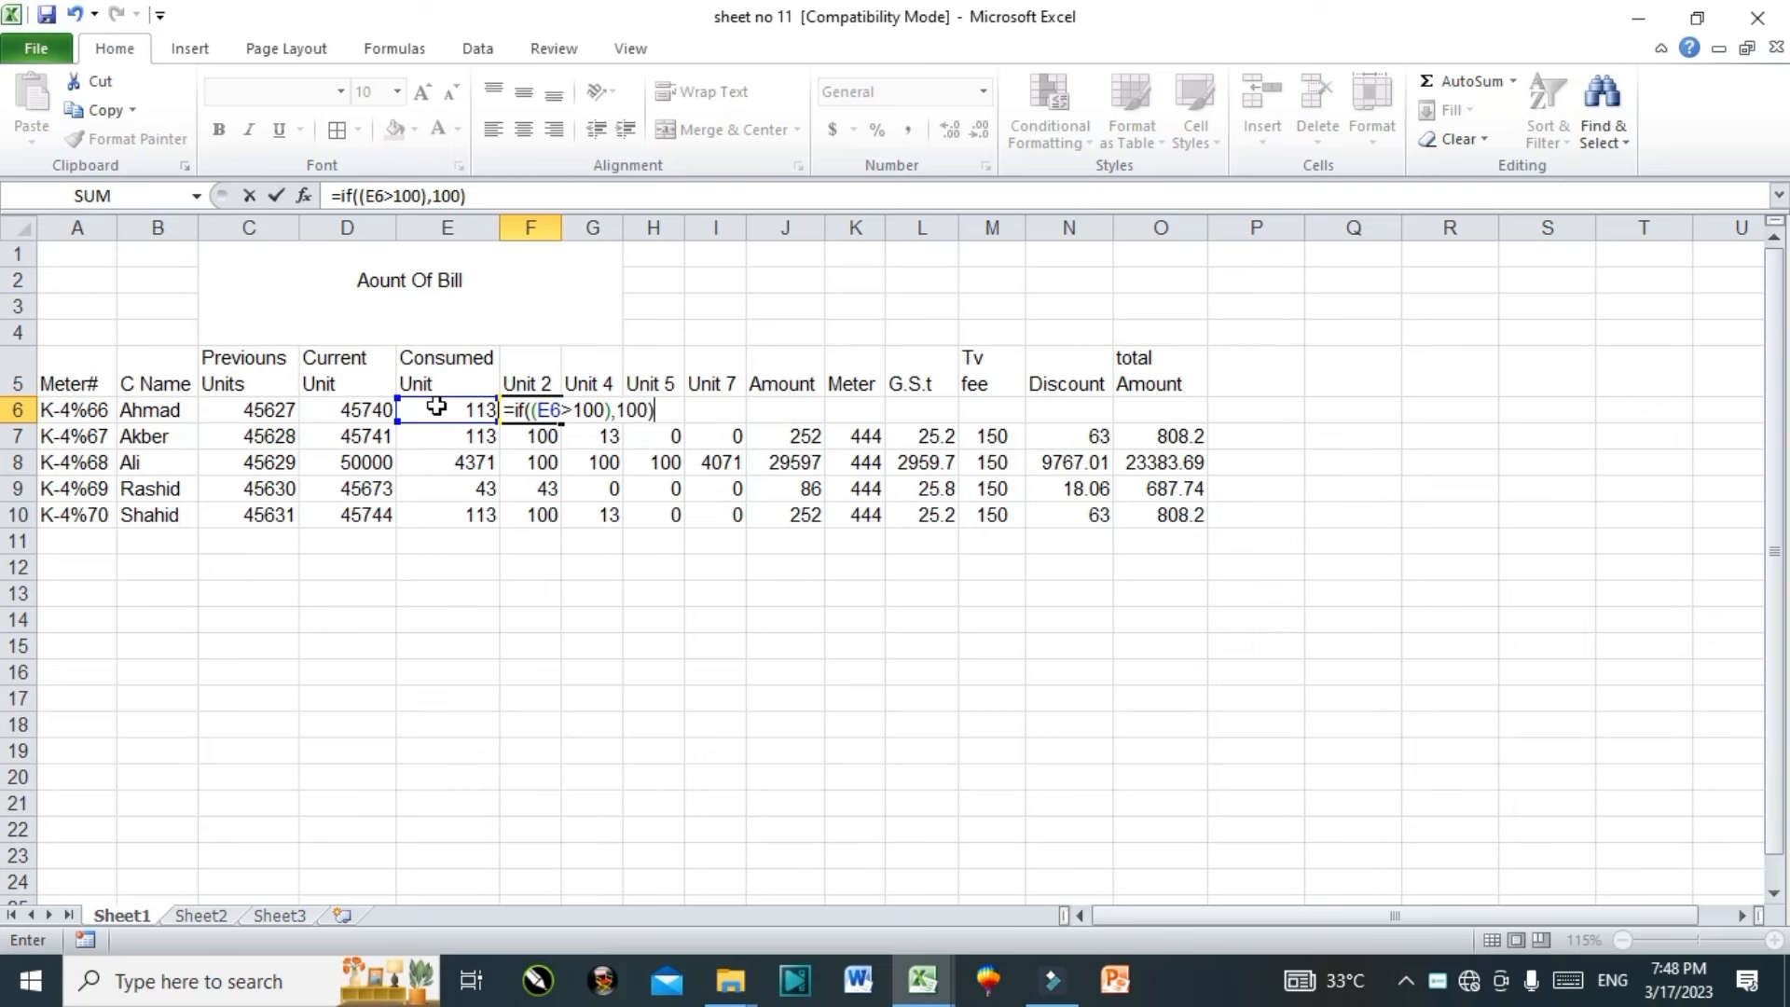
{"action": "key", "text": "Return"}
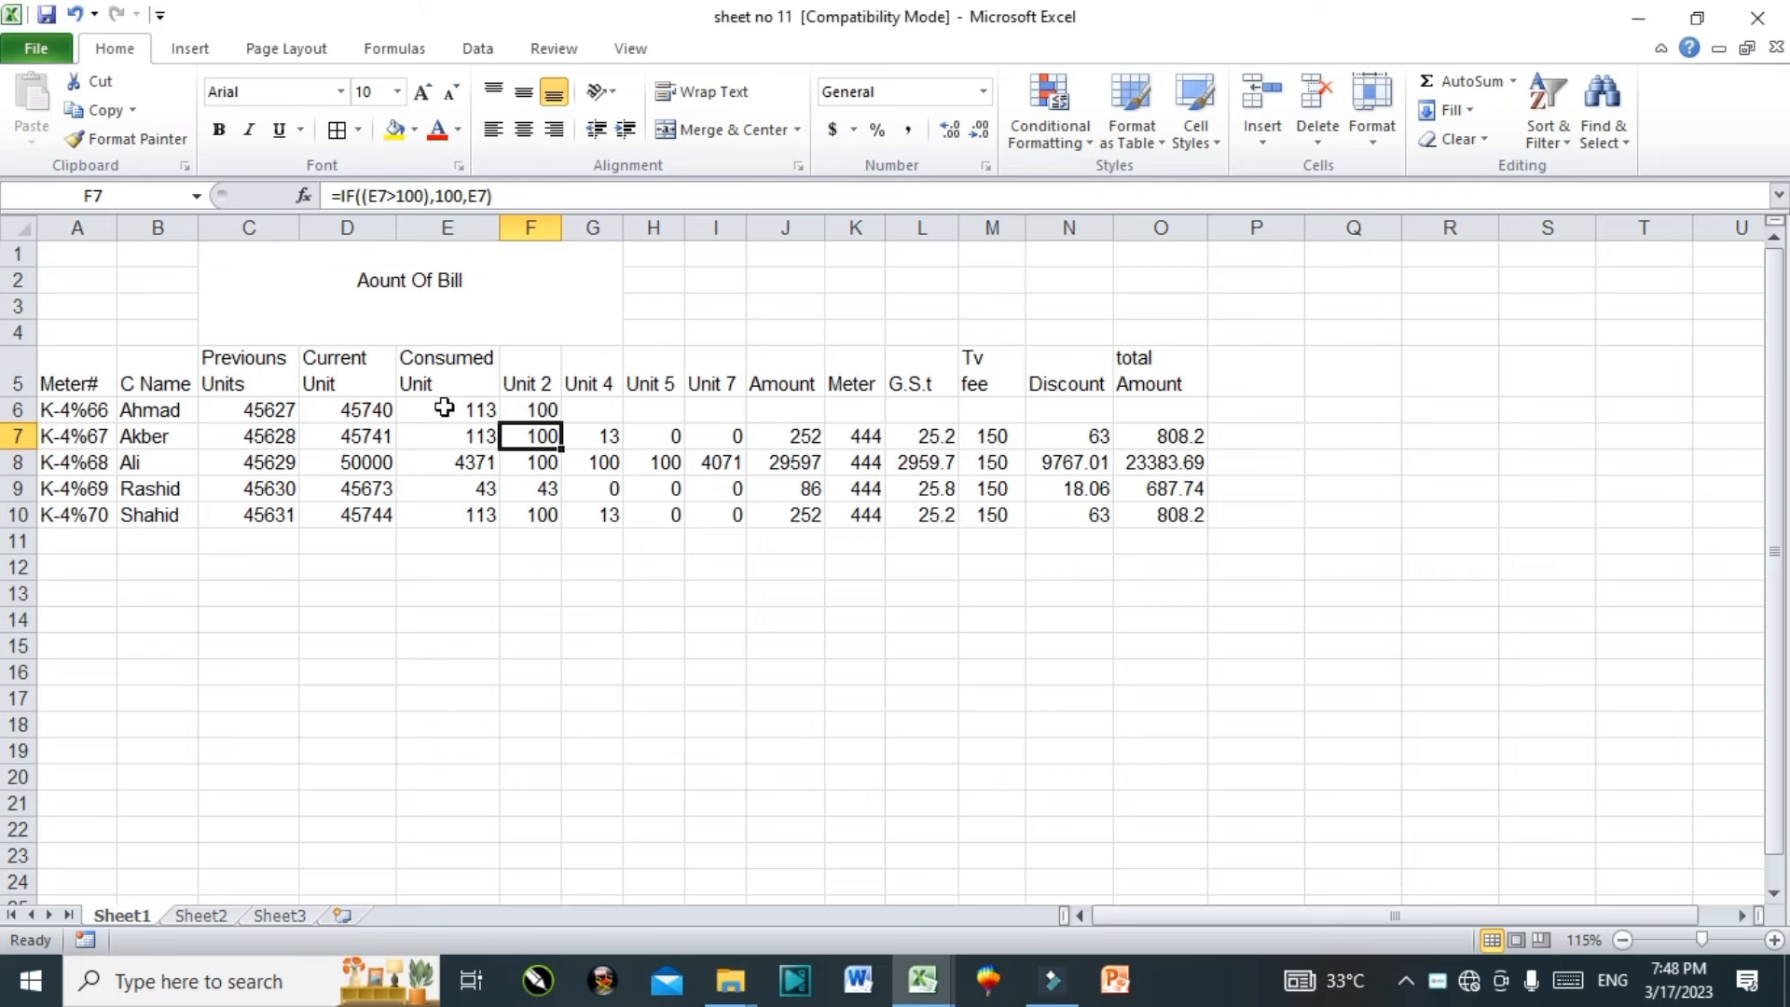
{"action": "left_click", "coordinate": [446, 408]}
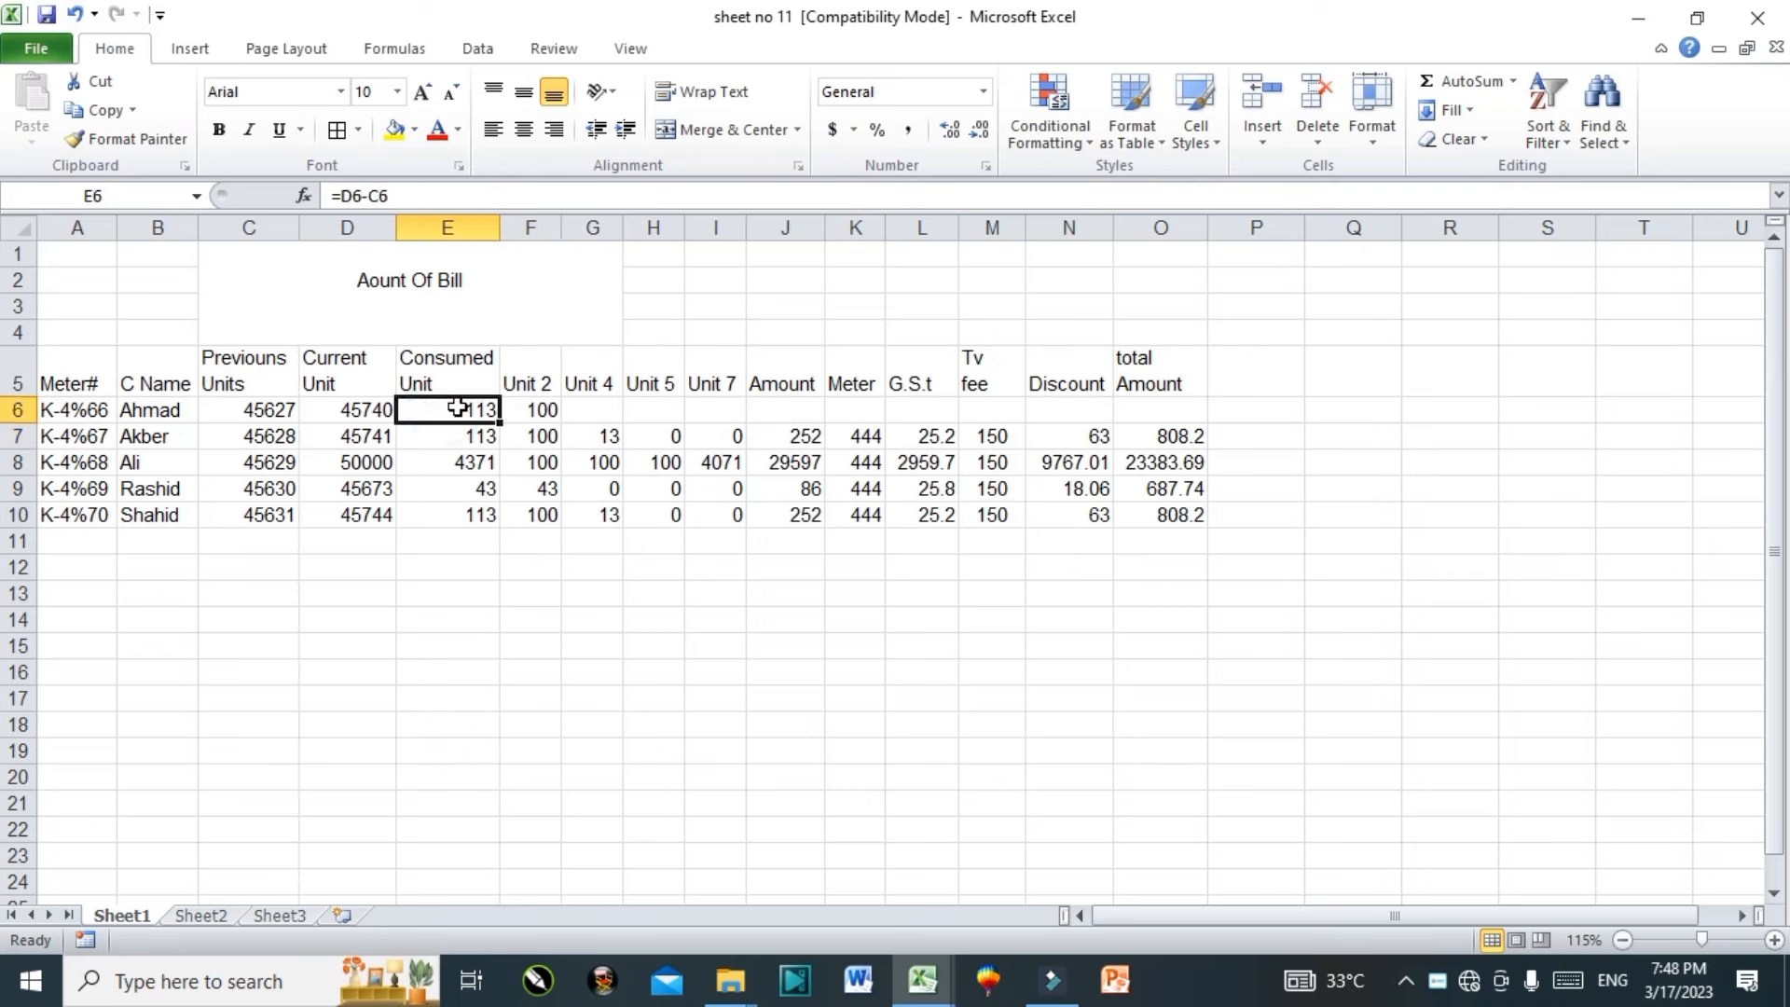
{"action": "left_click", "coordinate": [540, 408]}
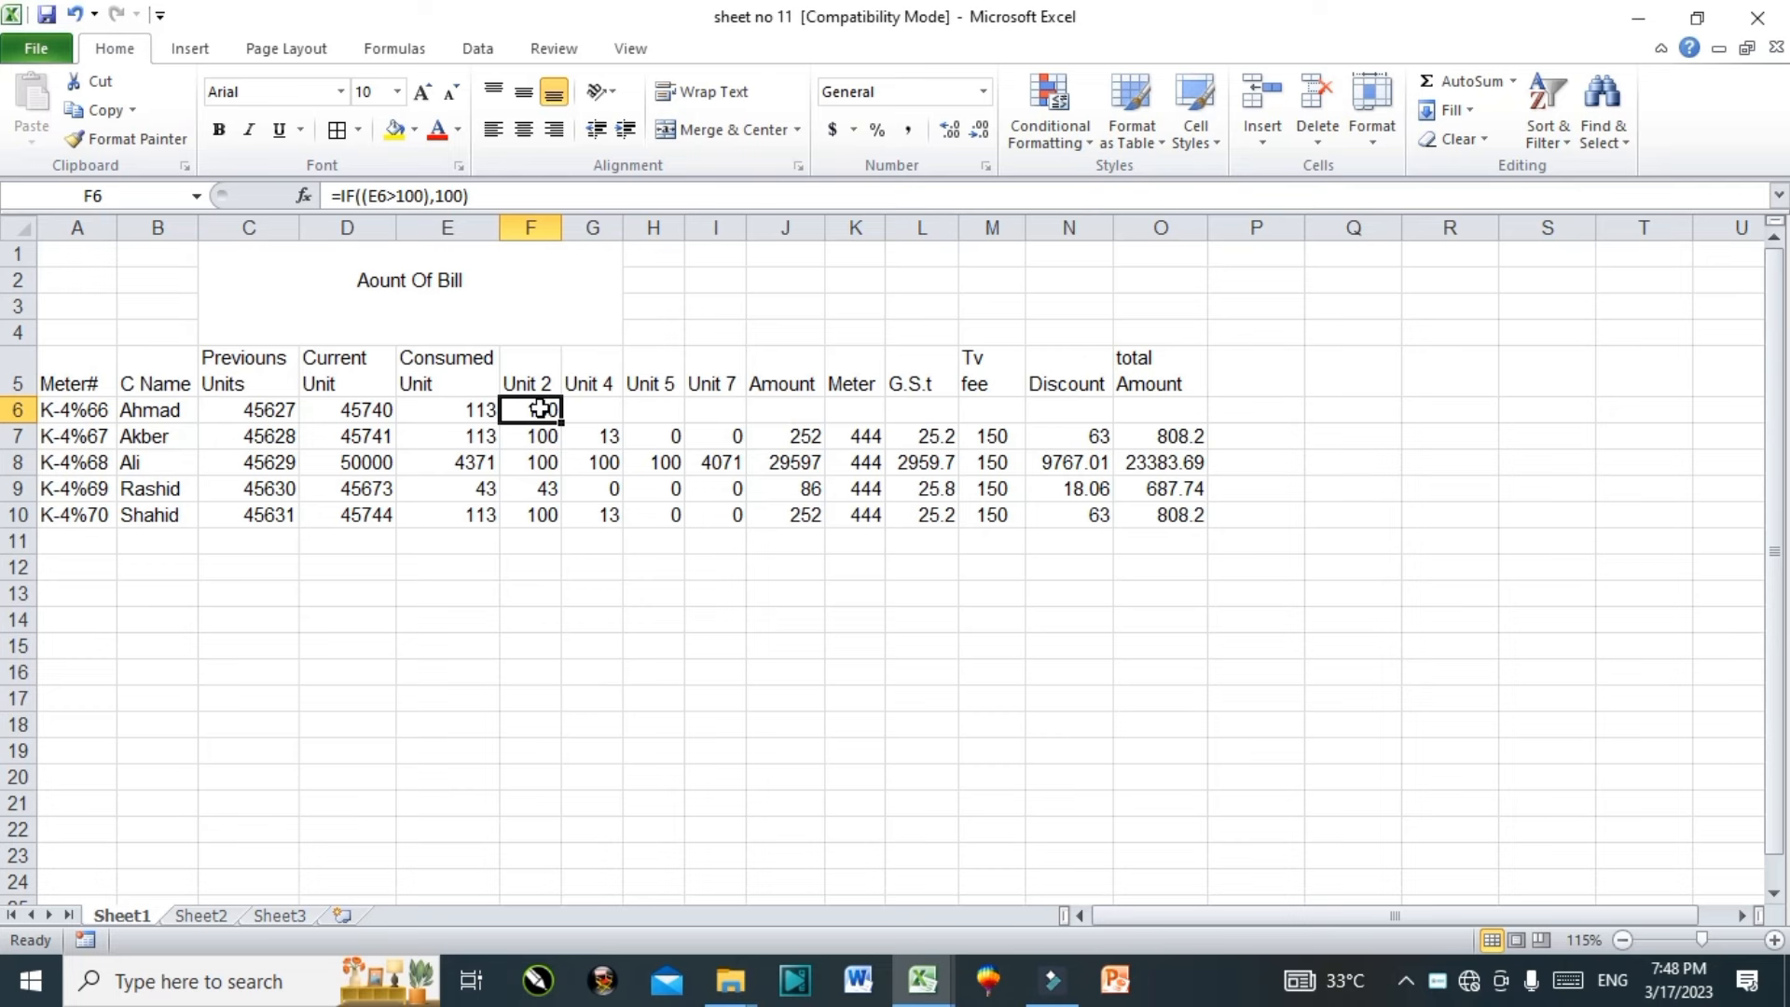
Step: Enter the formula =IF((E6-100)>100,100) in G6 for the first row's Unit 4 value
{"action": "left_click", "coordinate": [593, 405]}
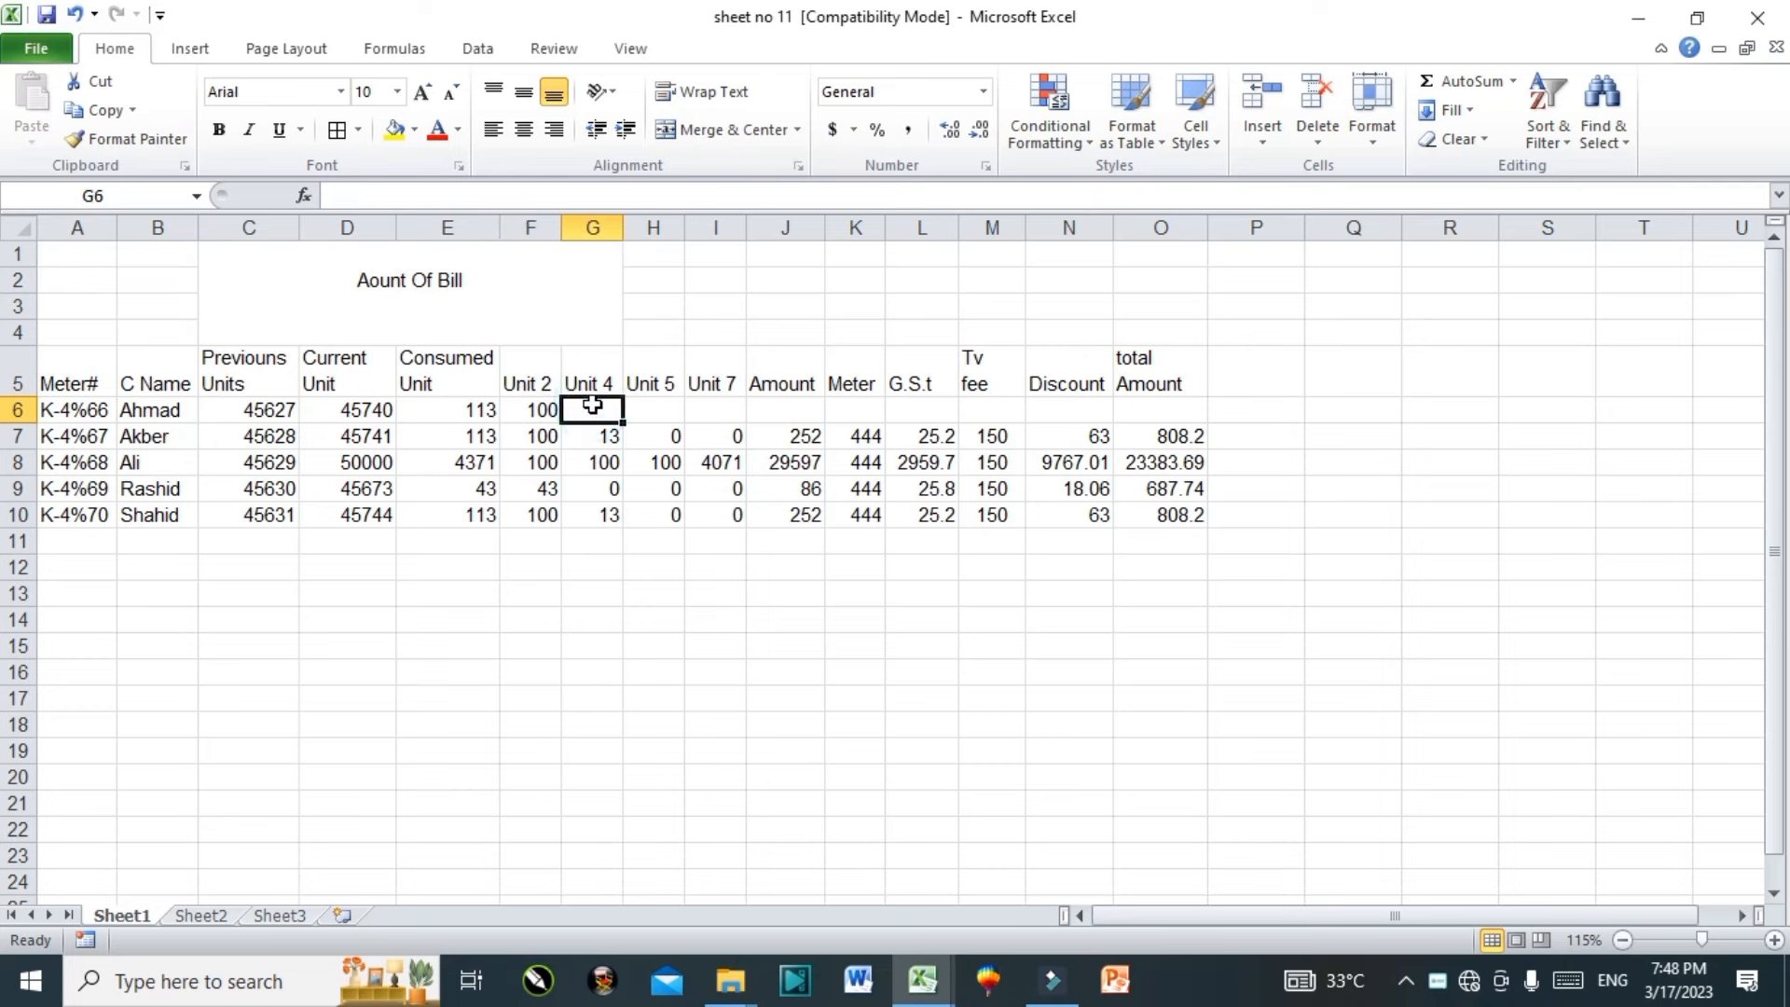
{"action": "type", "text": "="}
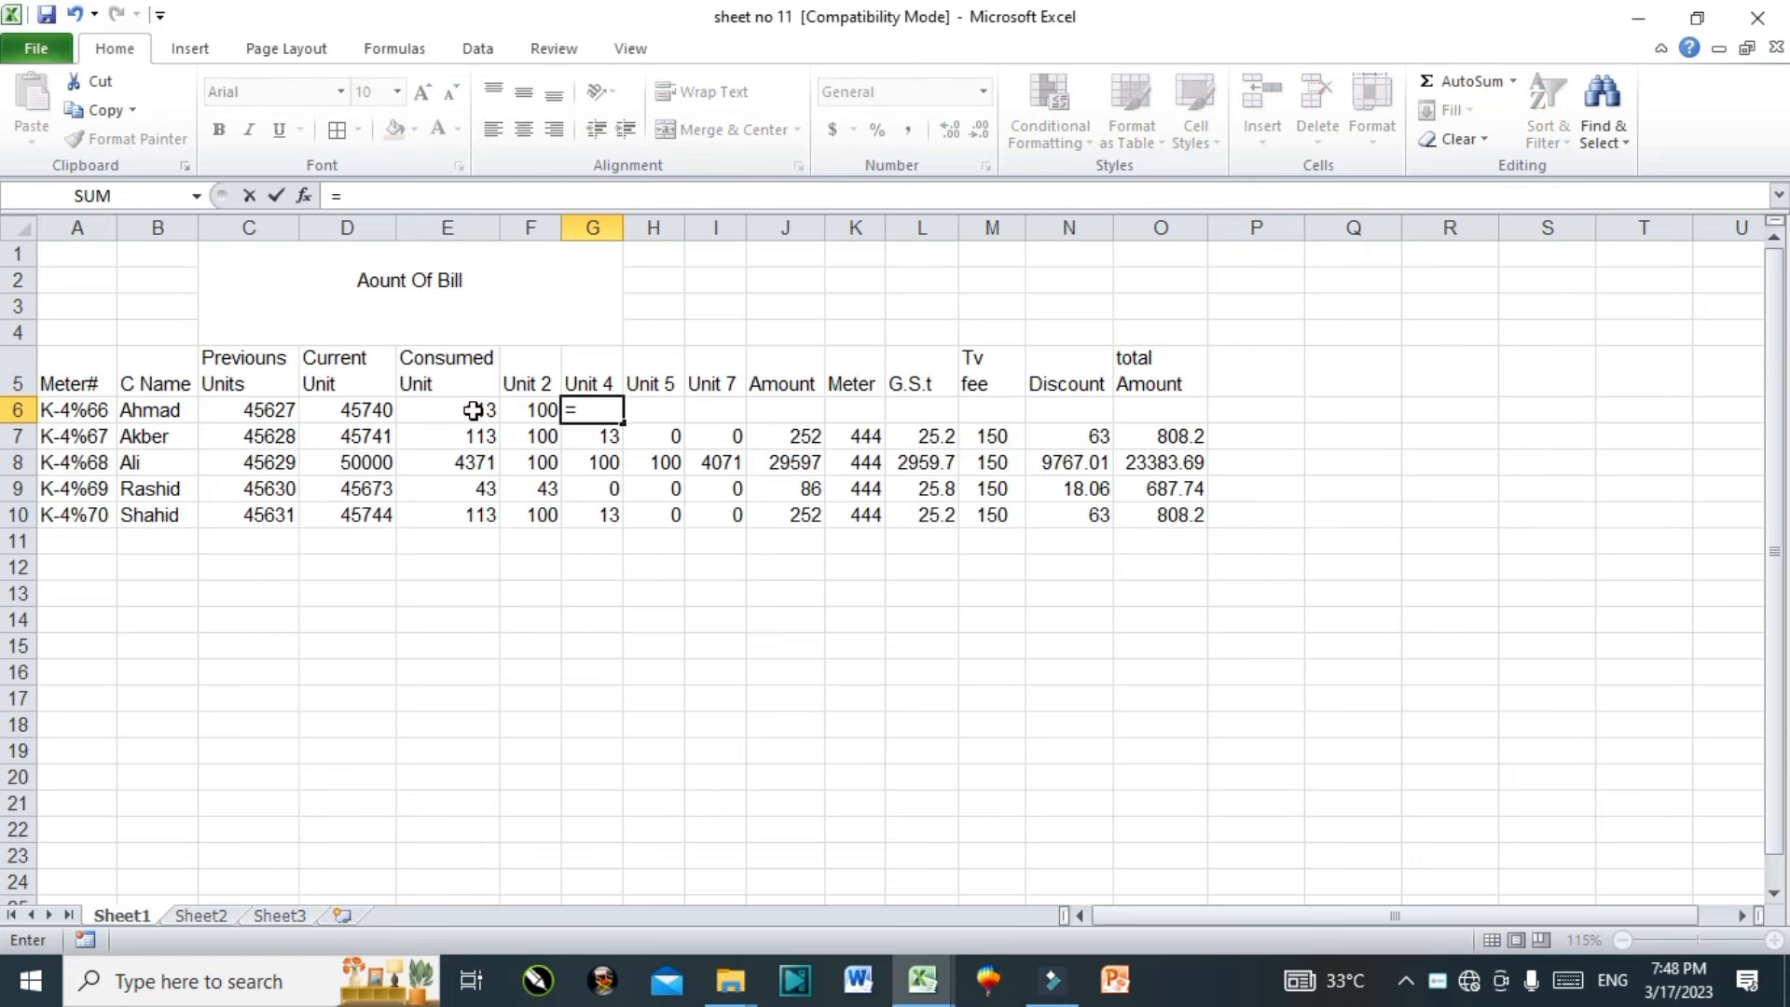
{"action": "type", "text": "ir"}
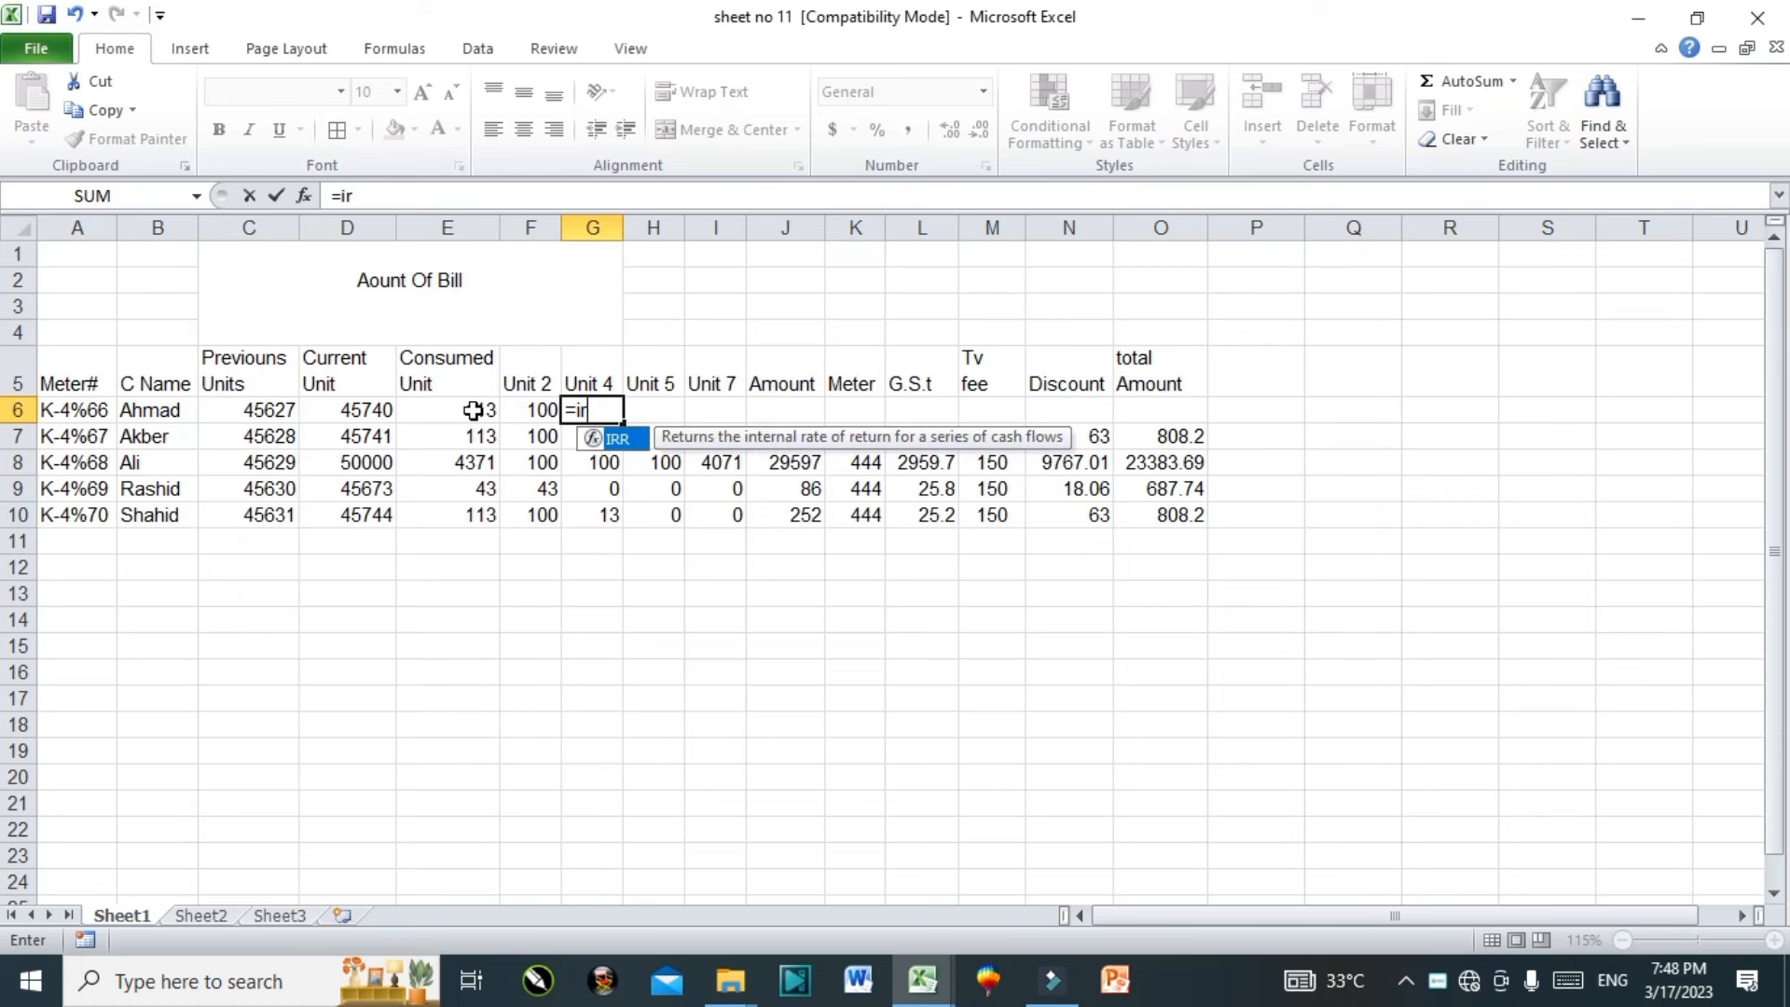
{"action": "key", "text": "BackSpace"}
{"action": "type", "text": "f"}
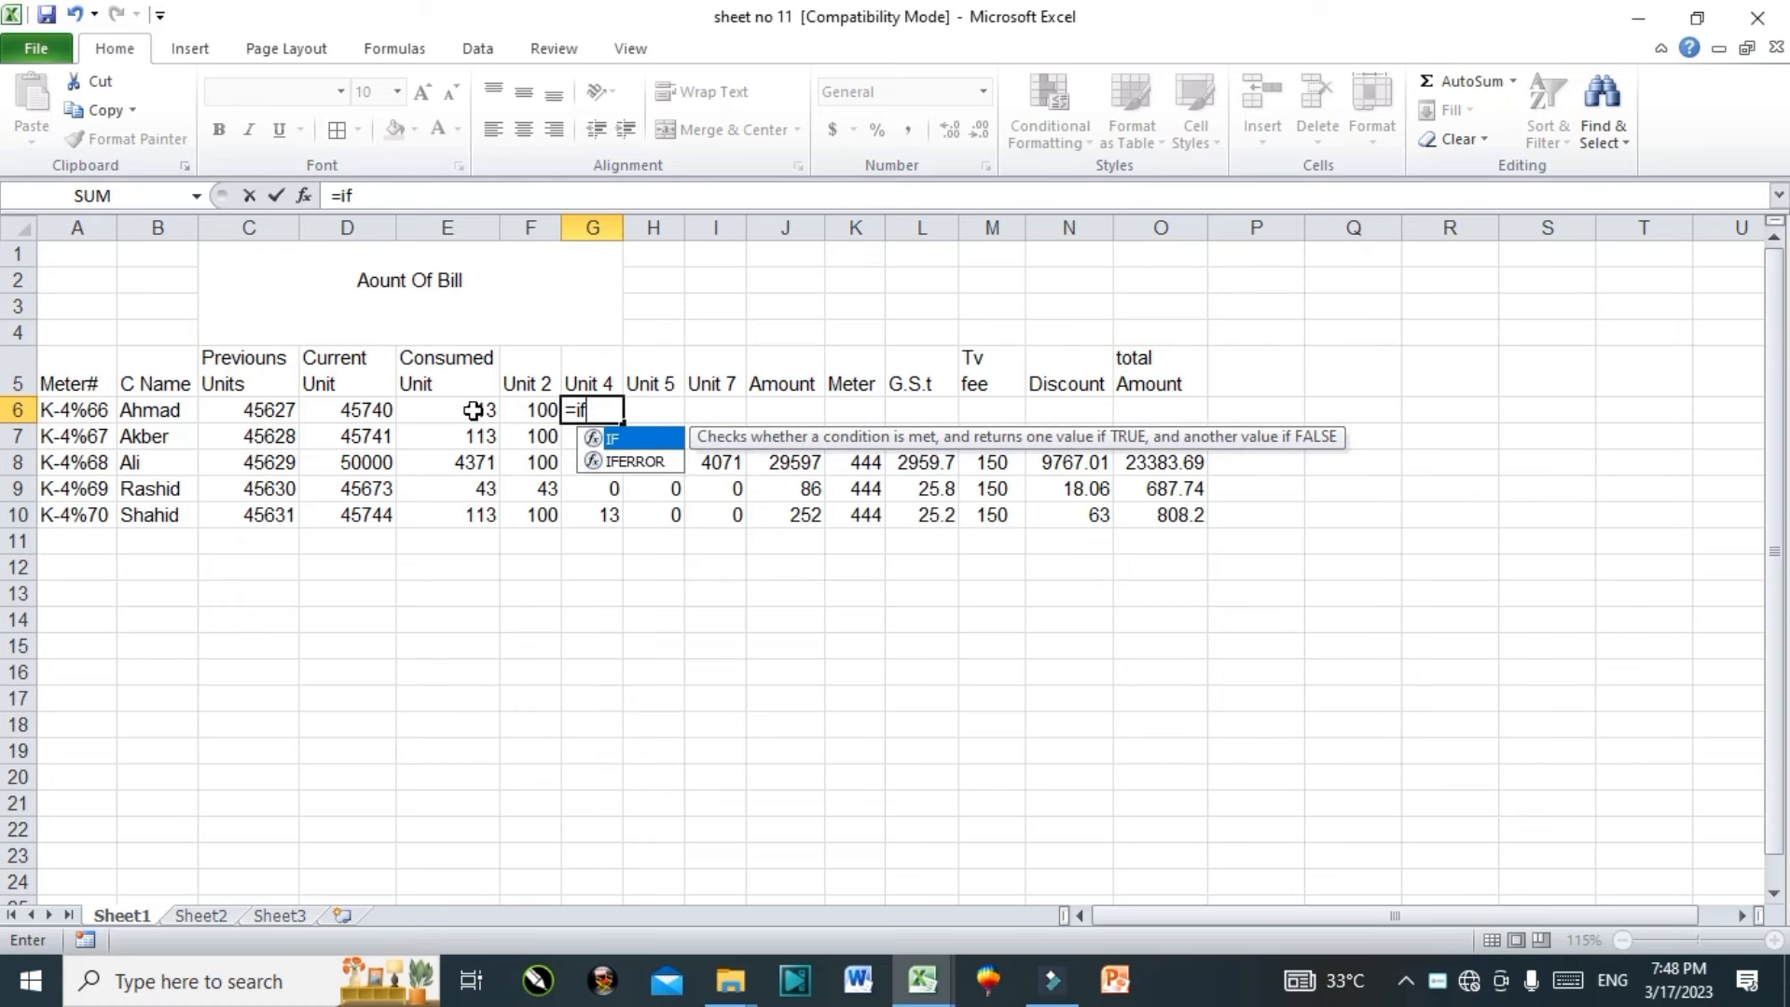
{"action": "type", "text": "(("}
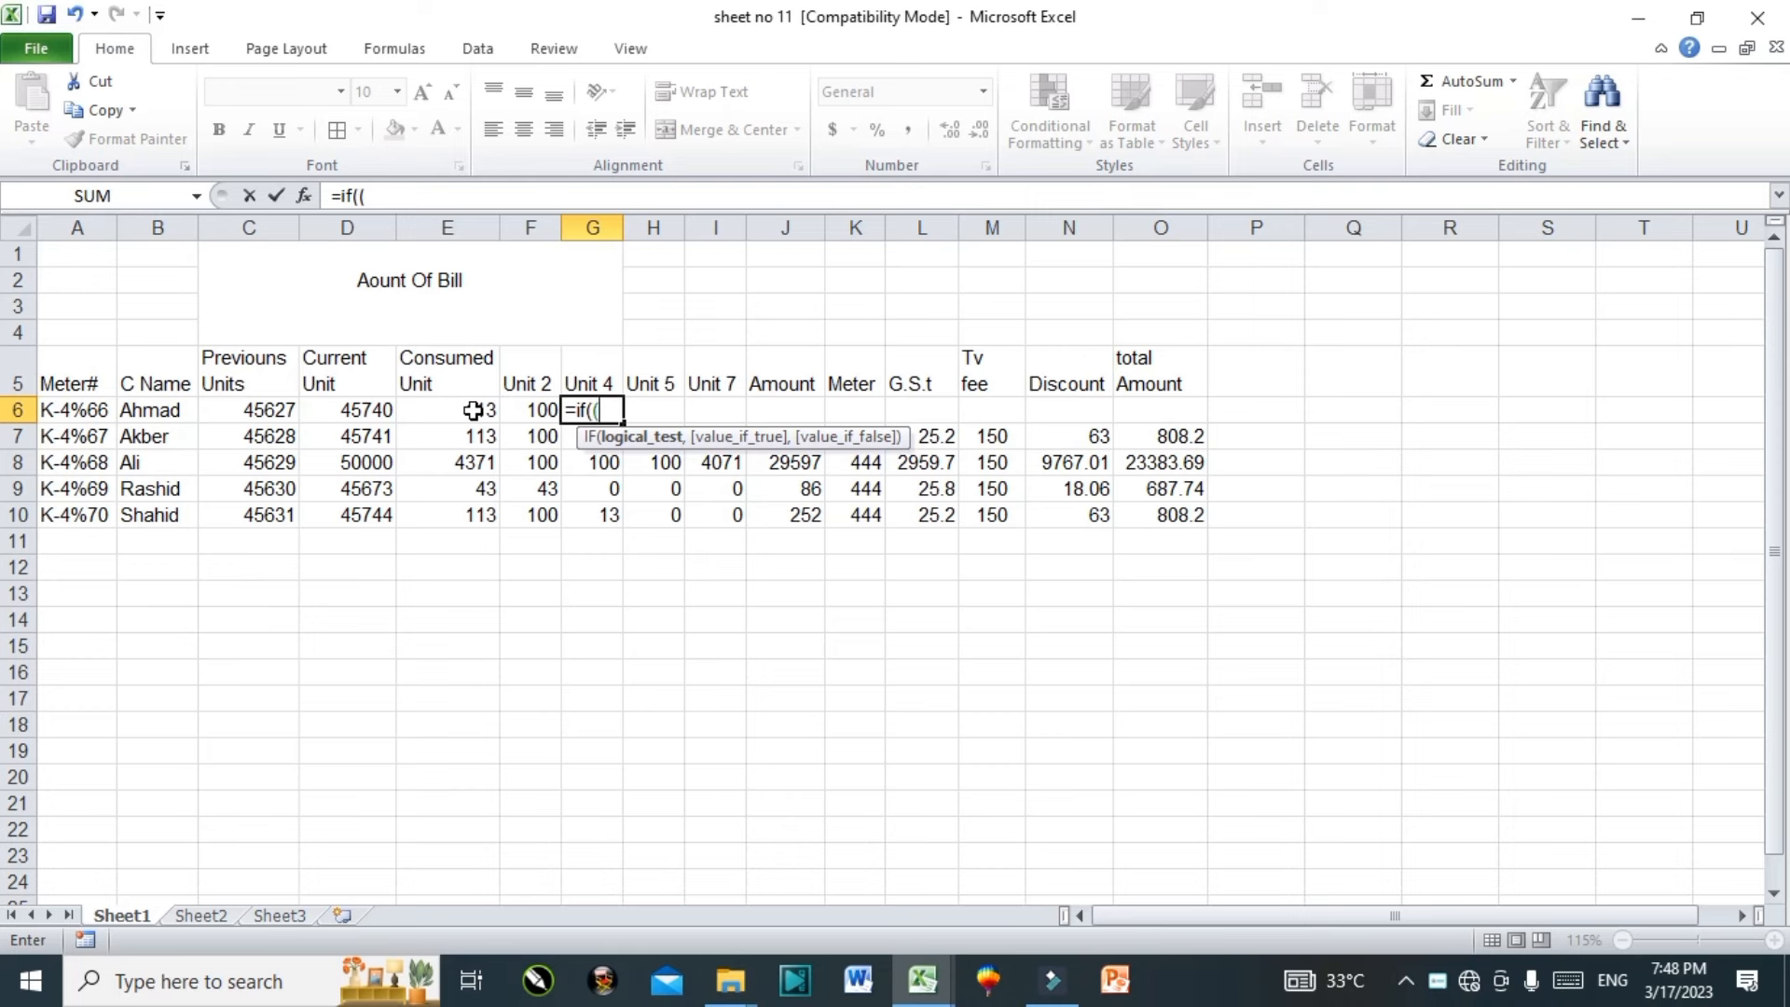
{"action": "left_click", "coordinate": [472, 410]}
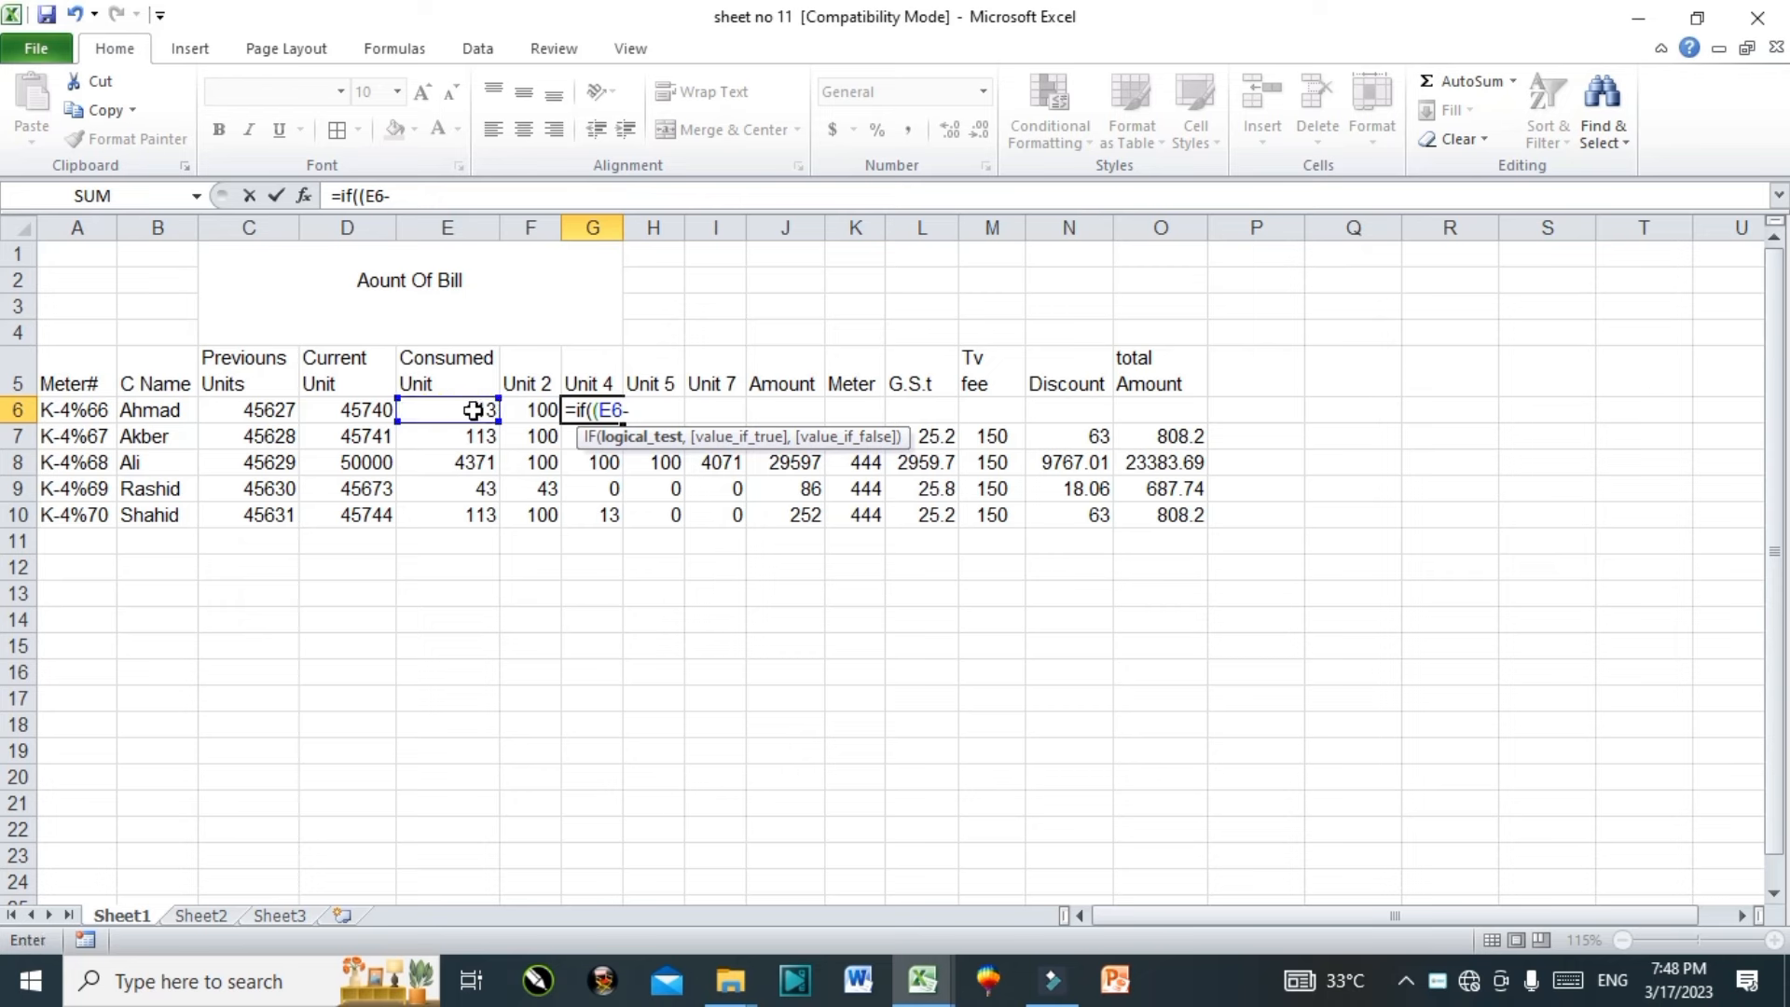
{"action": "type", "text": "-100)>100"}
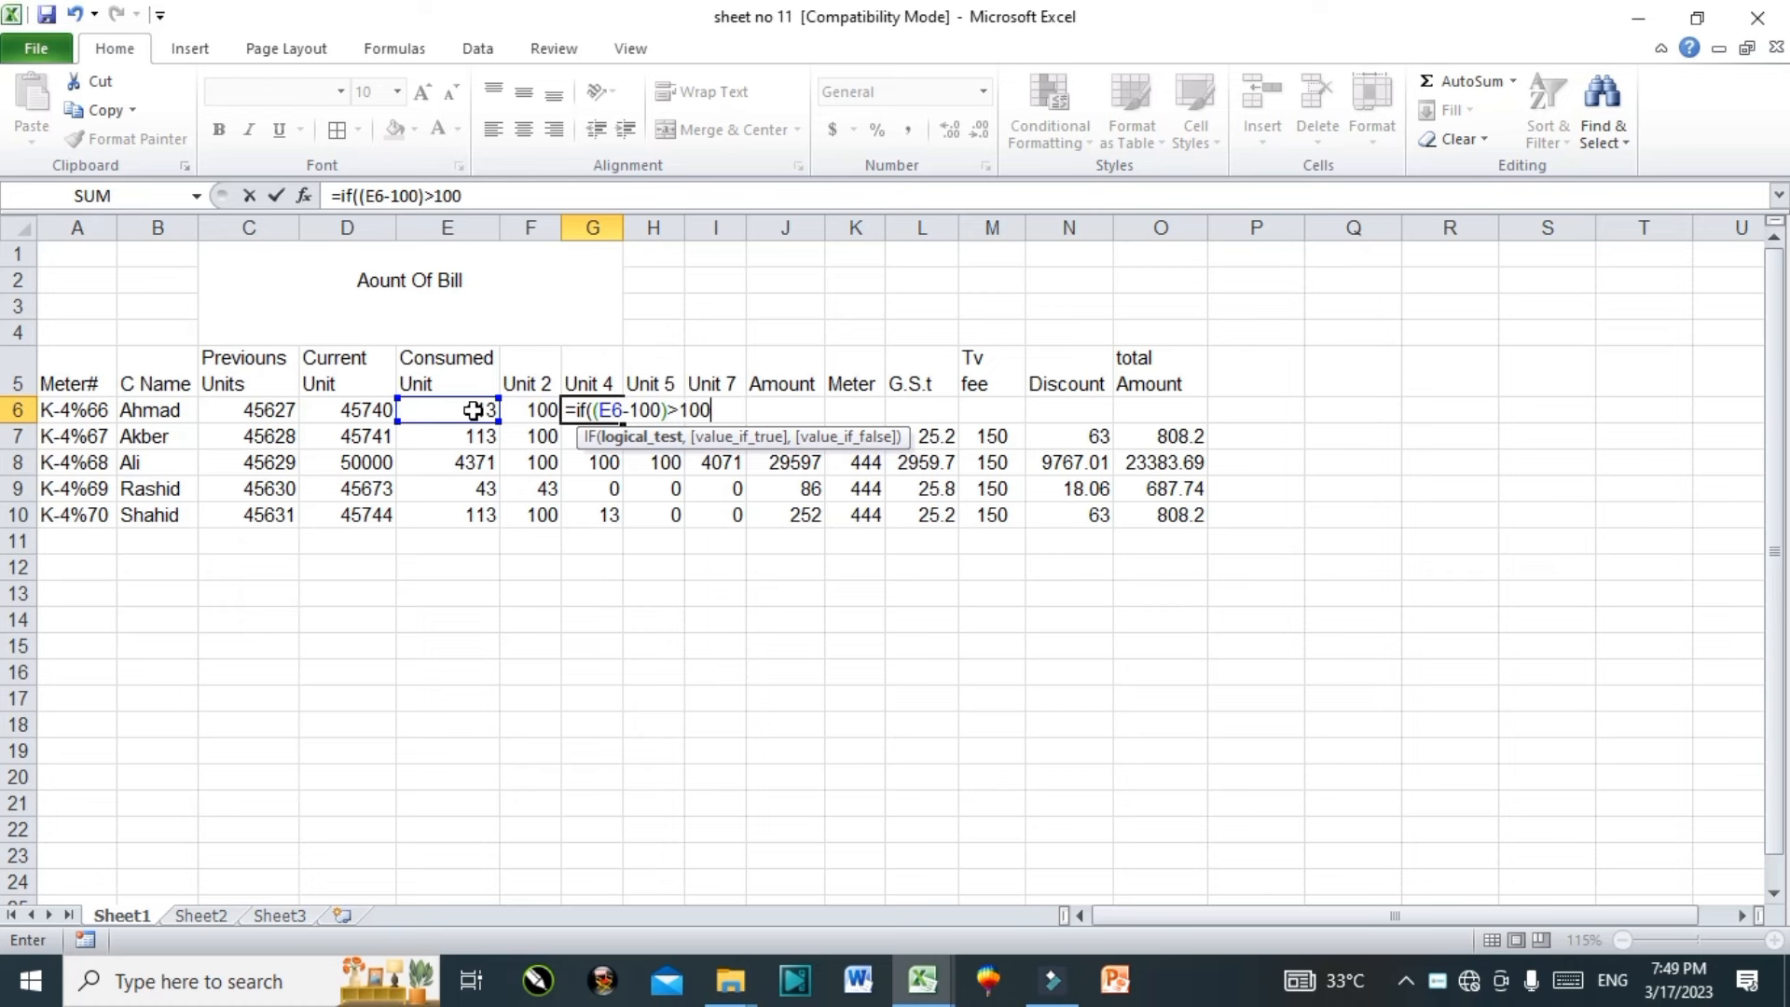
{"action": "type", "text": ",100"}
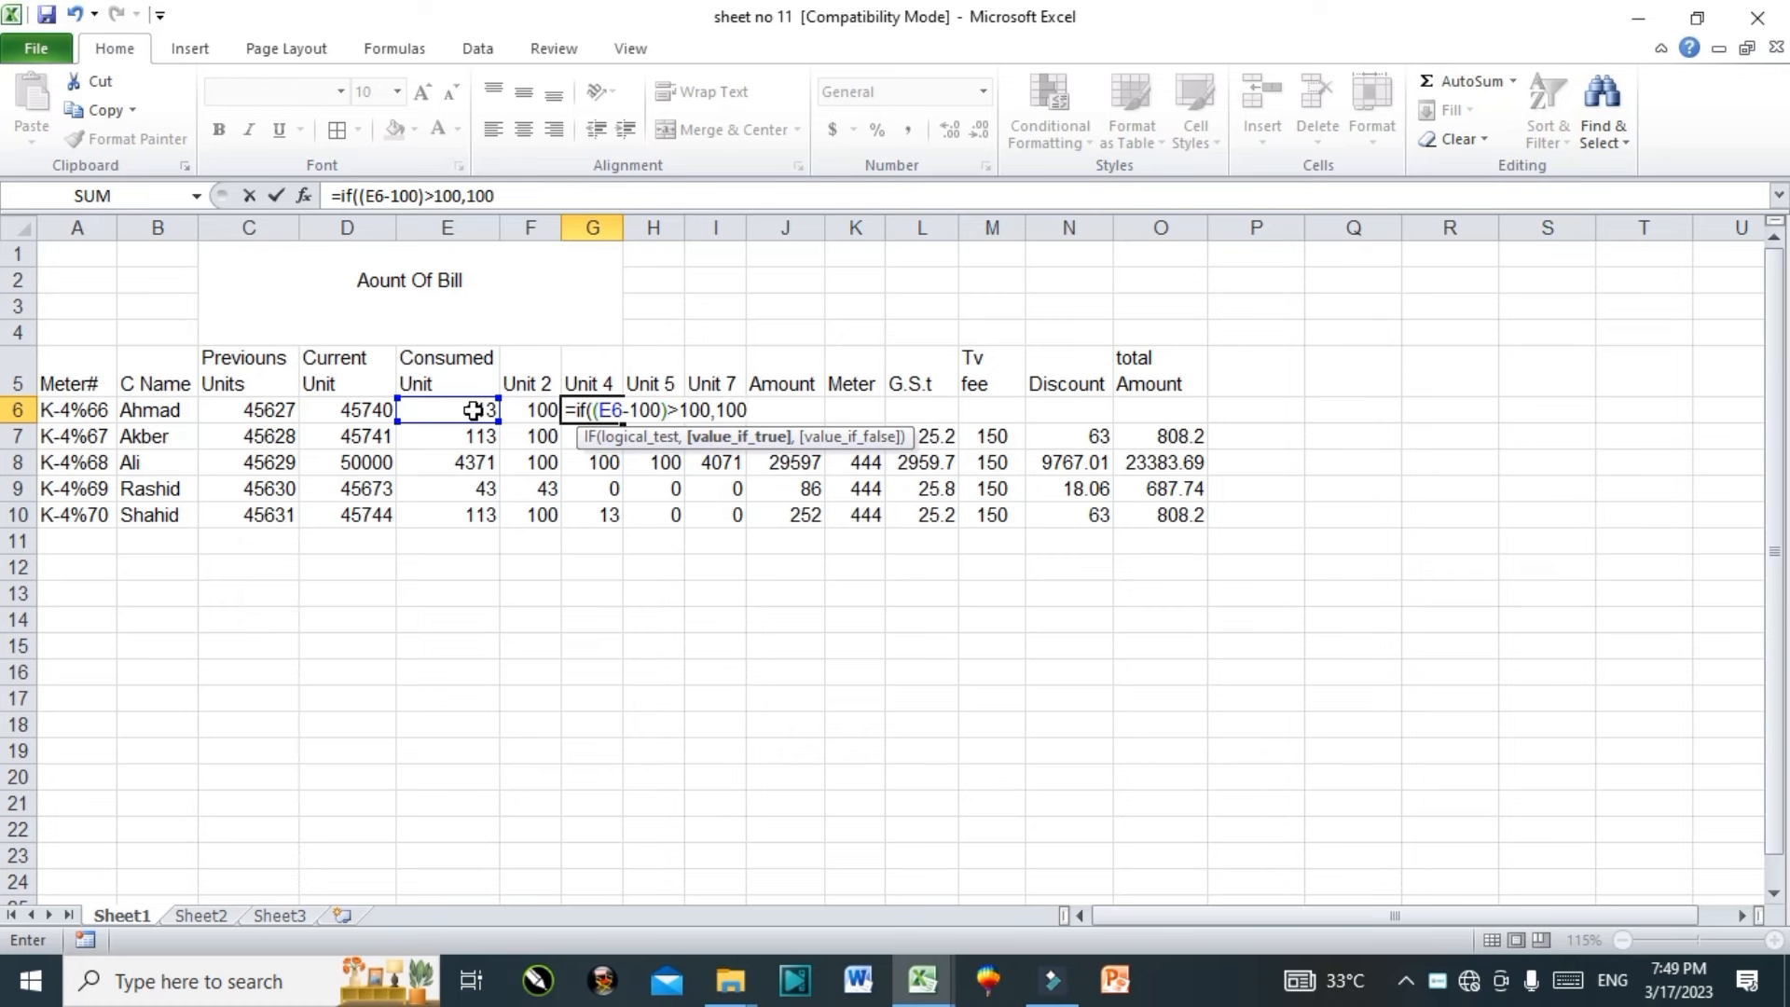
{"action": "type", "text": ")"}
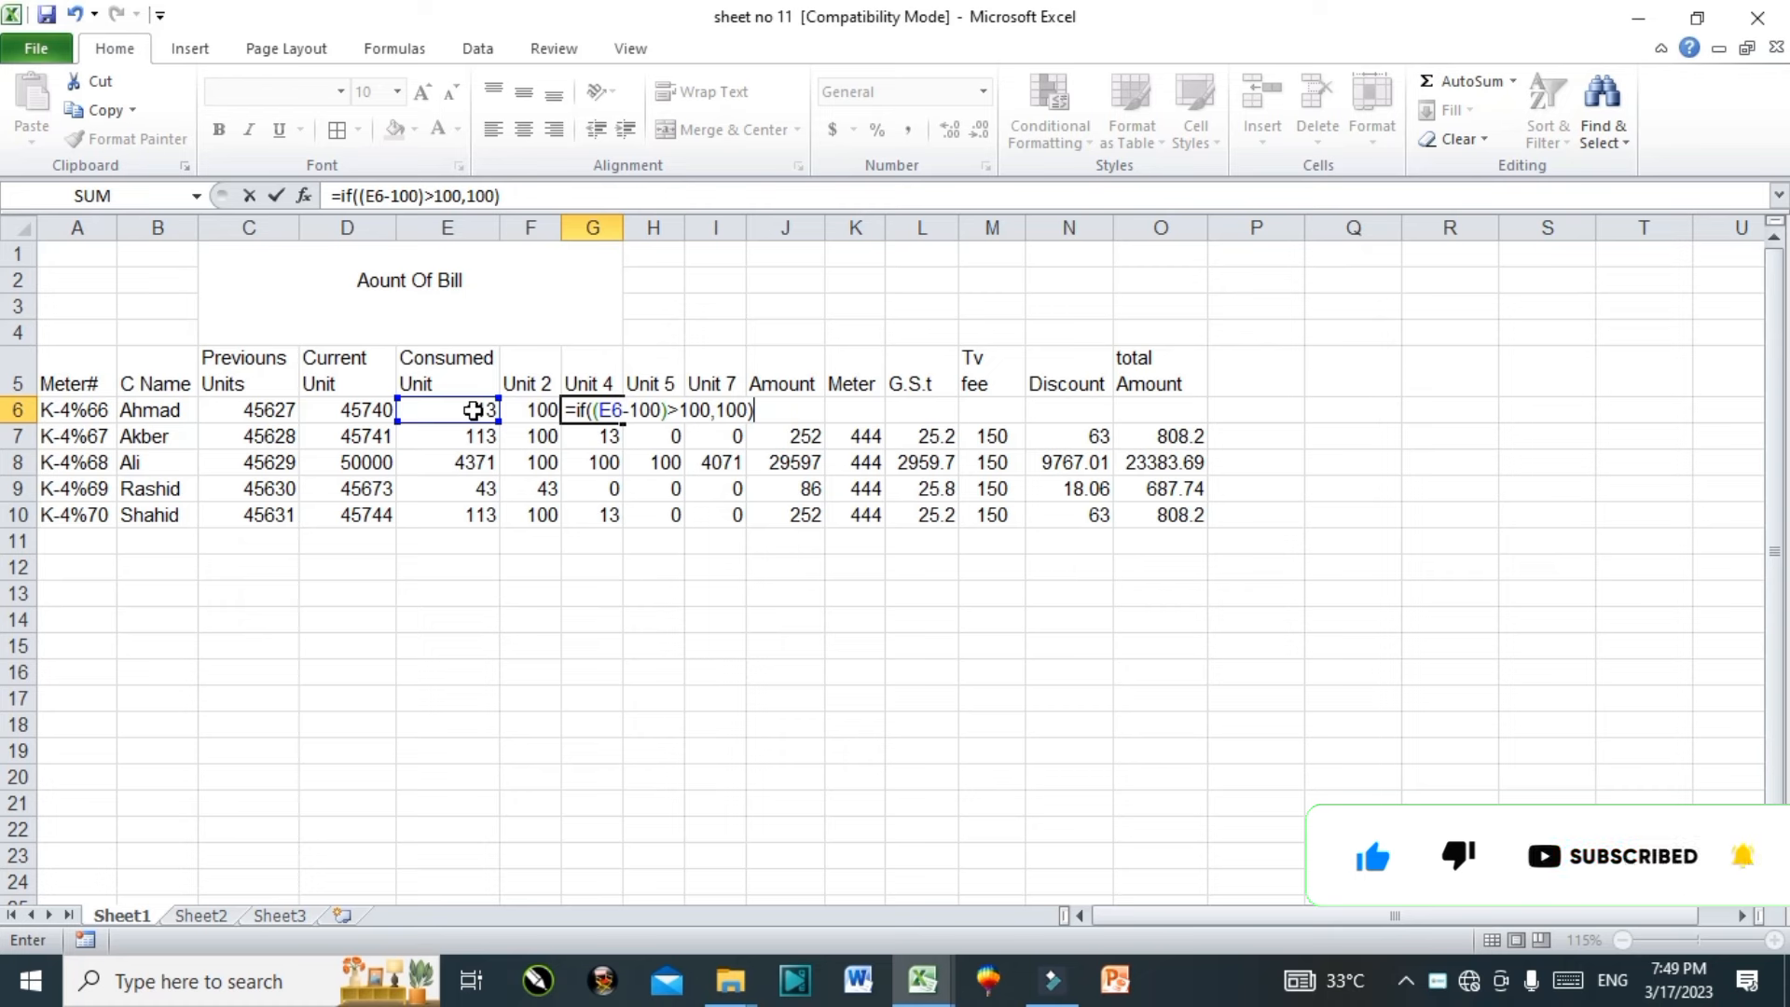
{"action": "key", "text": "Return"}
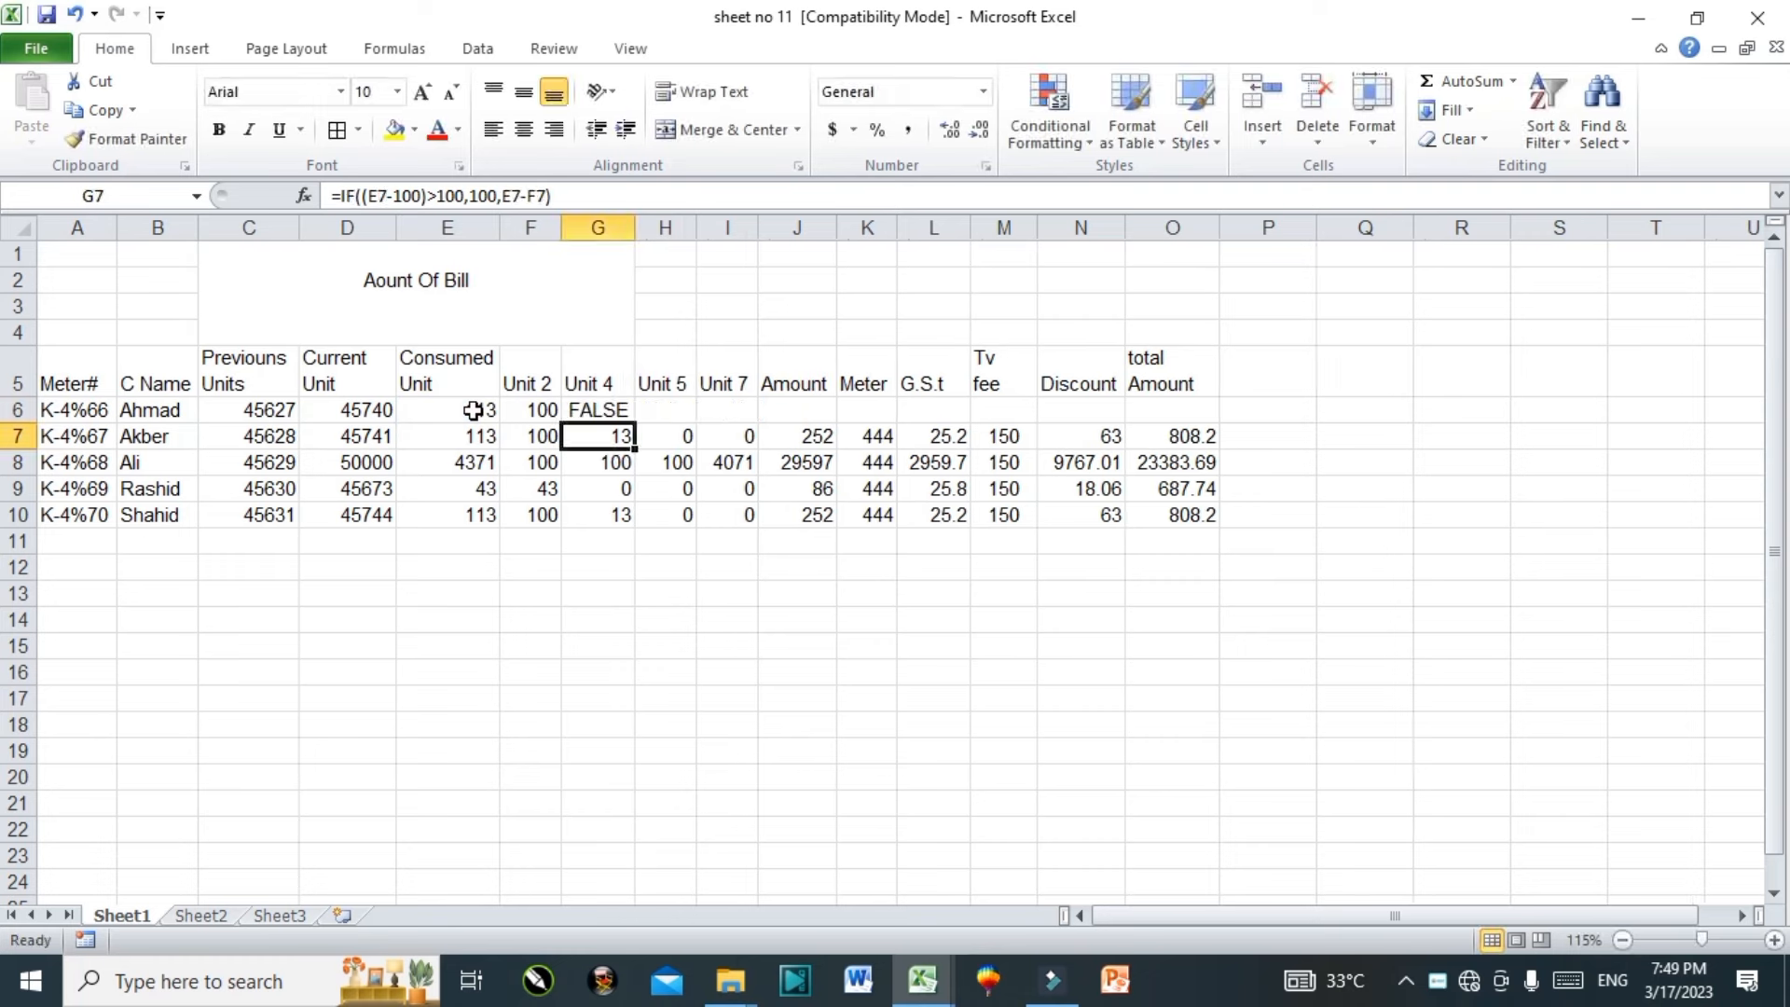
{"action": "left_click", "coordinate": [597, 408]}
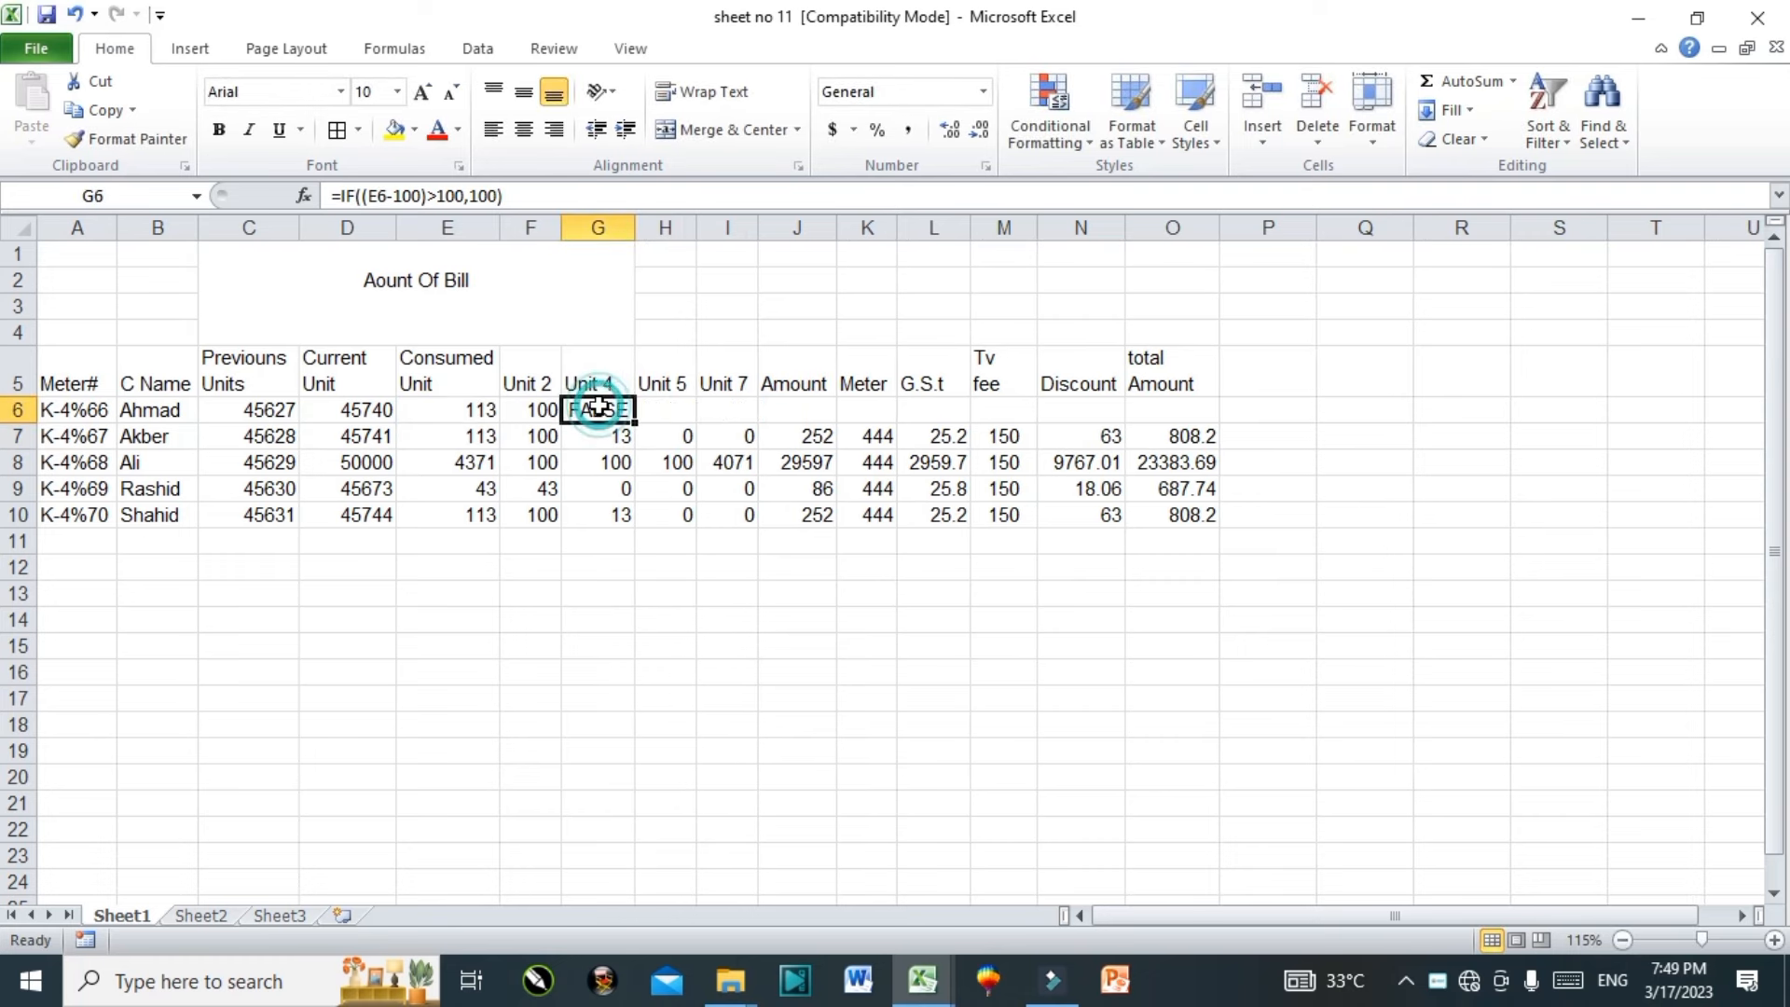
Step: Complete the first row's Unit 4 formula in G6 with a false value, making it =IF((E6-100)>100,100,E6-F6), using G7's formula as reference
{"action": "double_click", "coordinate": [595, 436]}
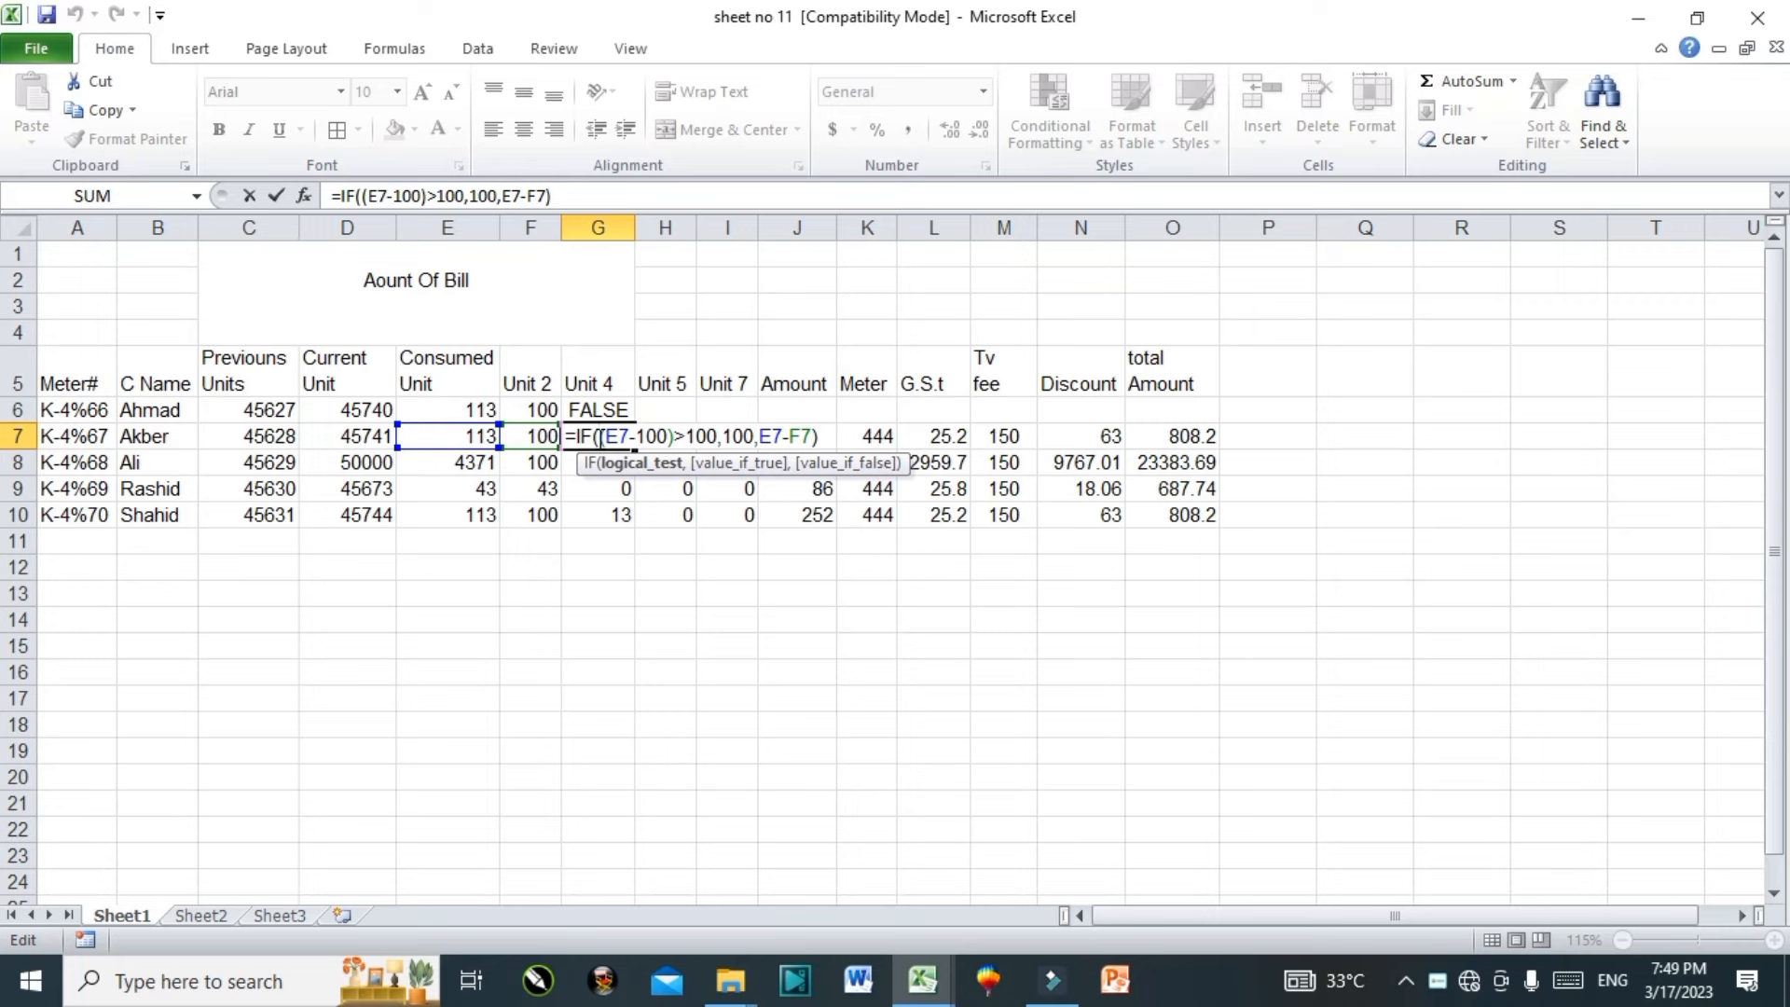
{"action": "key", "text": "Return"}
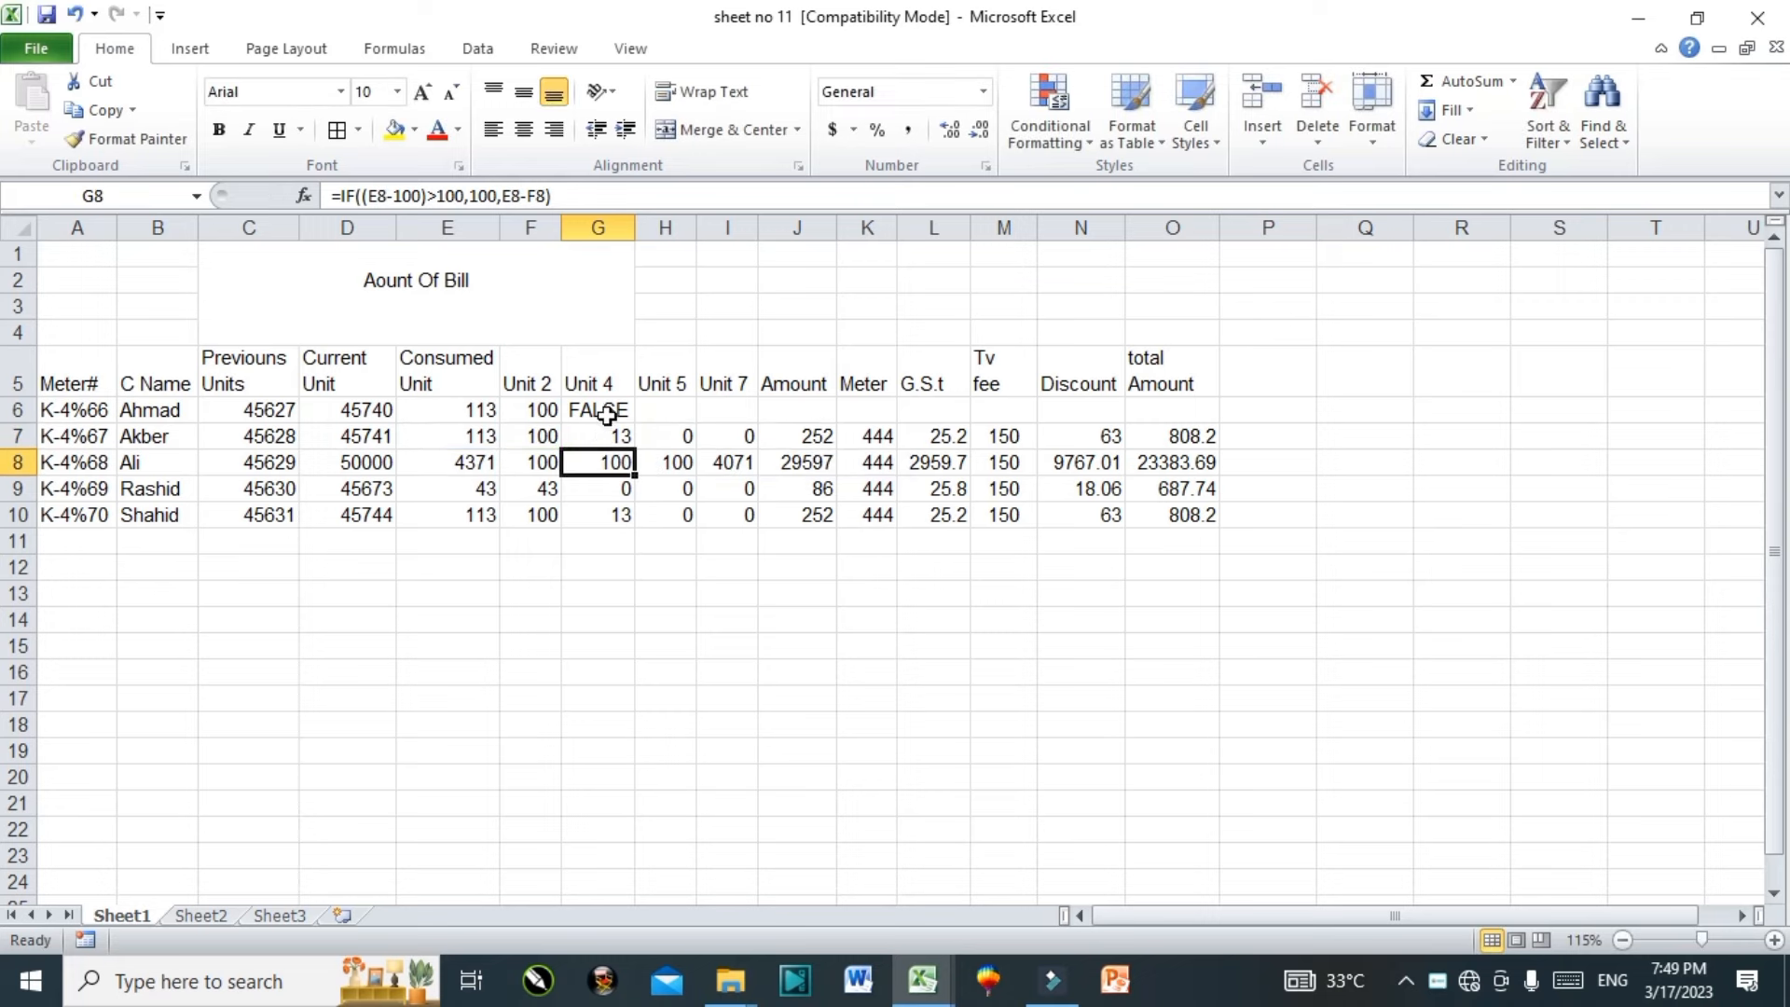
{"action": "double_click", "coordinate": [599, 409]}
{"action": "left_click", "coordinate": [755, 410]}
{"action": "type", "text": ",100,)"}
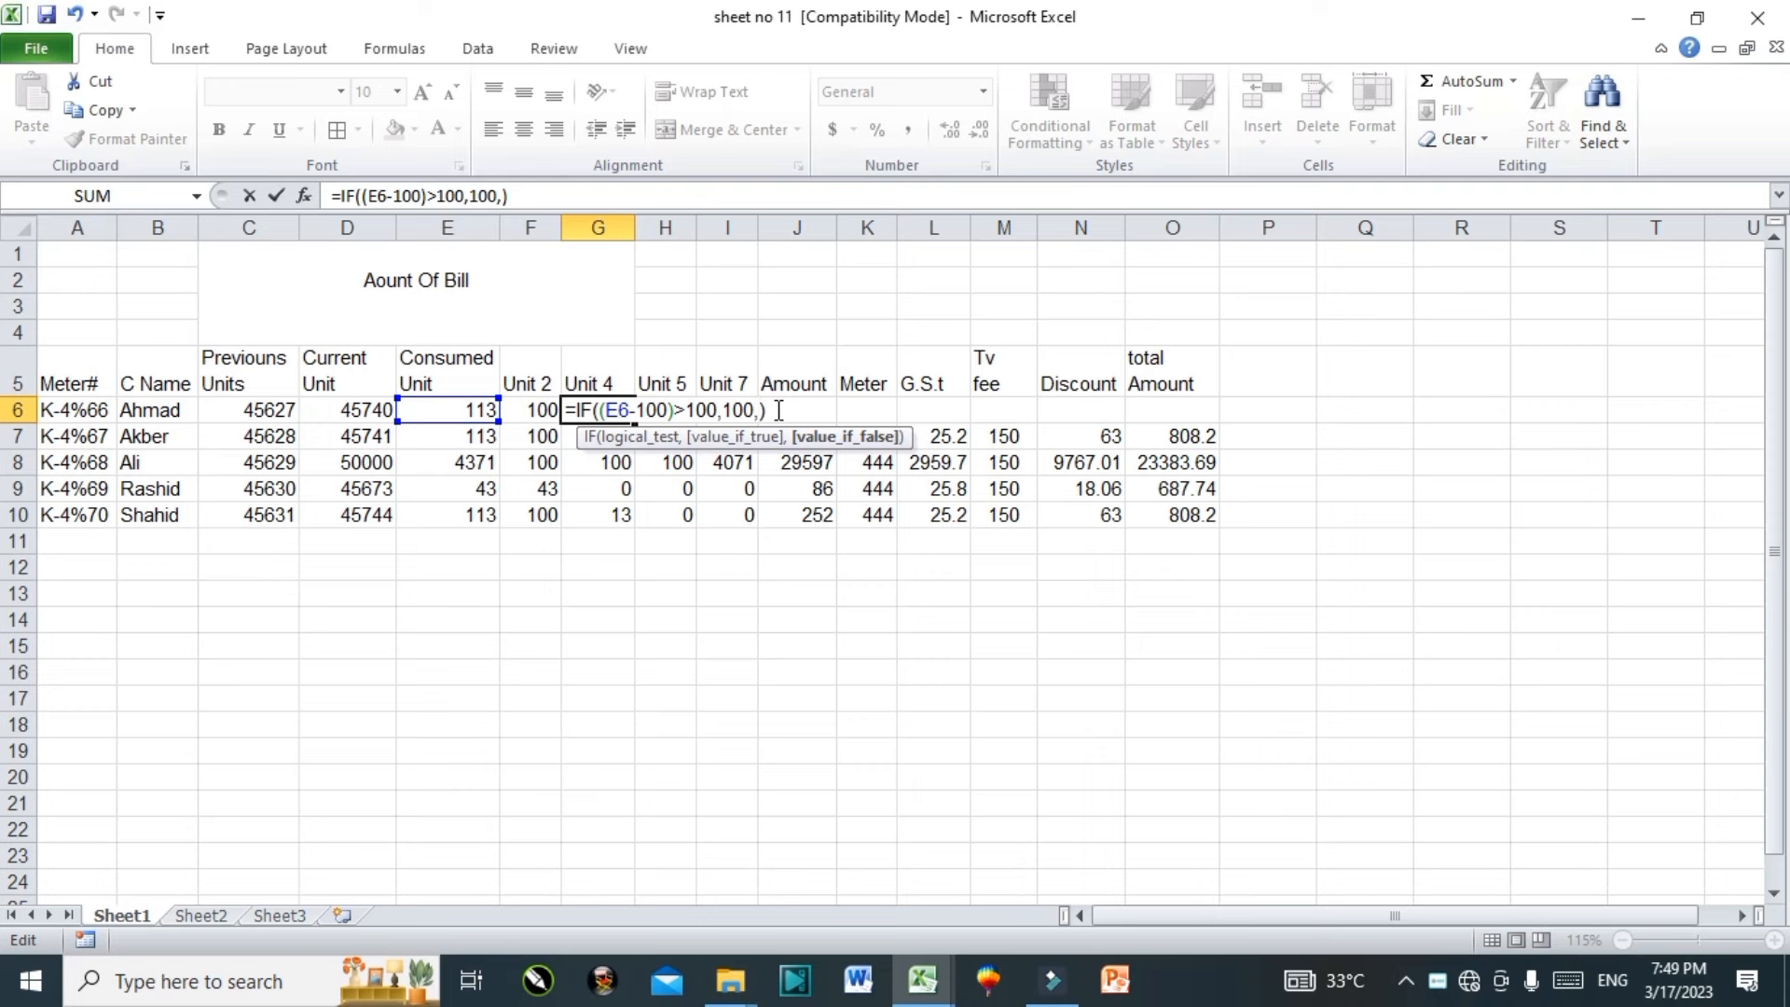
{"action": "left_click", "coordinate": [461, 408]}
{"action": "type", "text": "-"}
{"action": "left_click", "coordinate": [524, 410]}
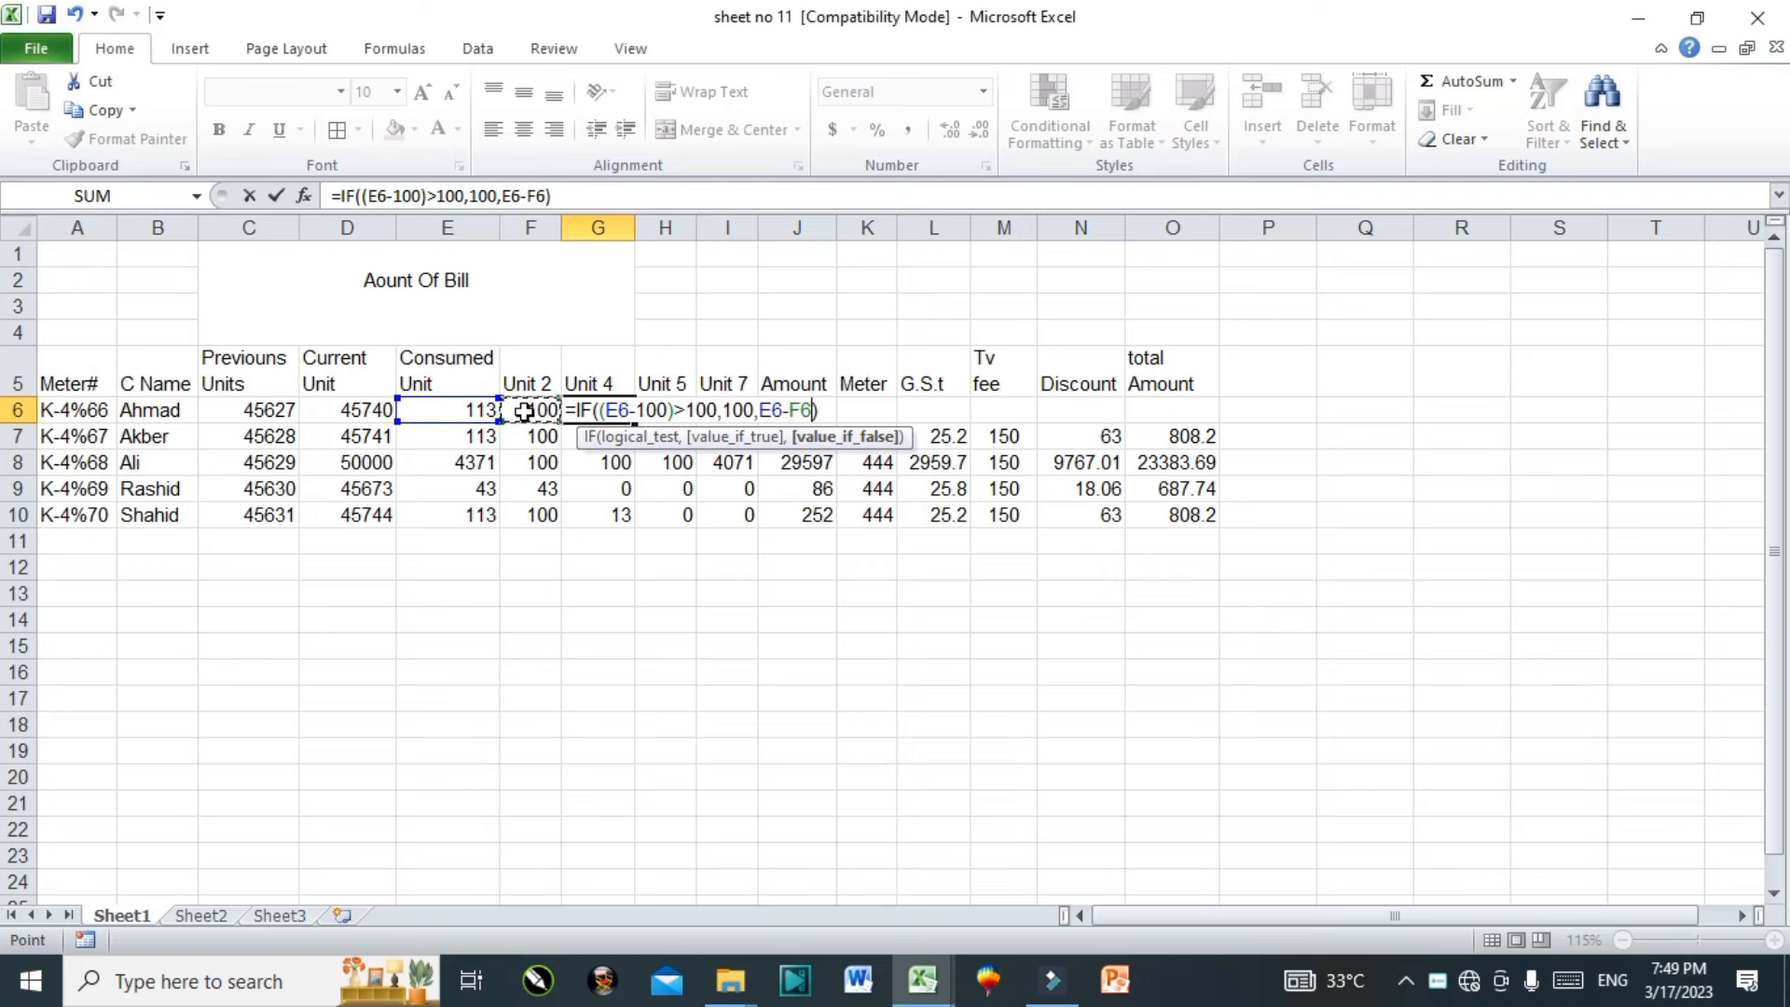
{"action": "key", "text": "Return"}
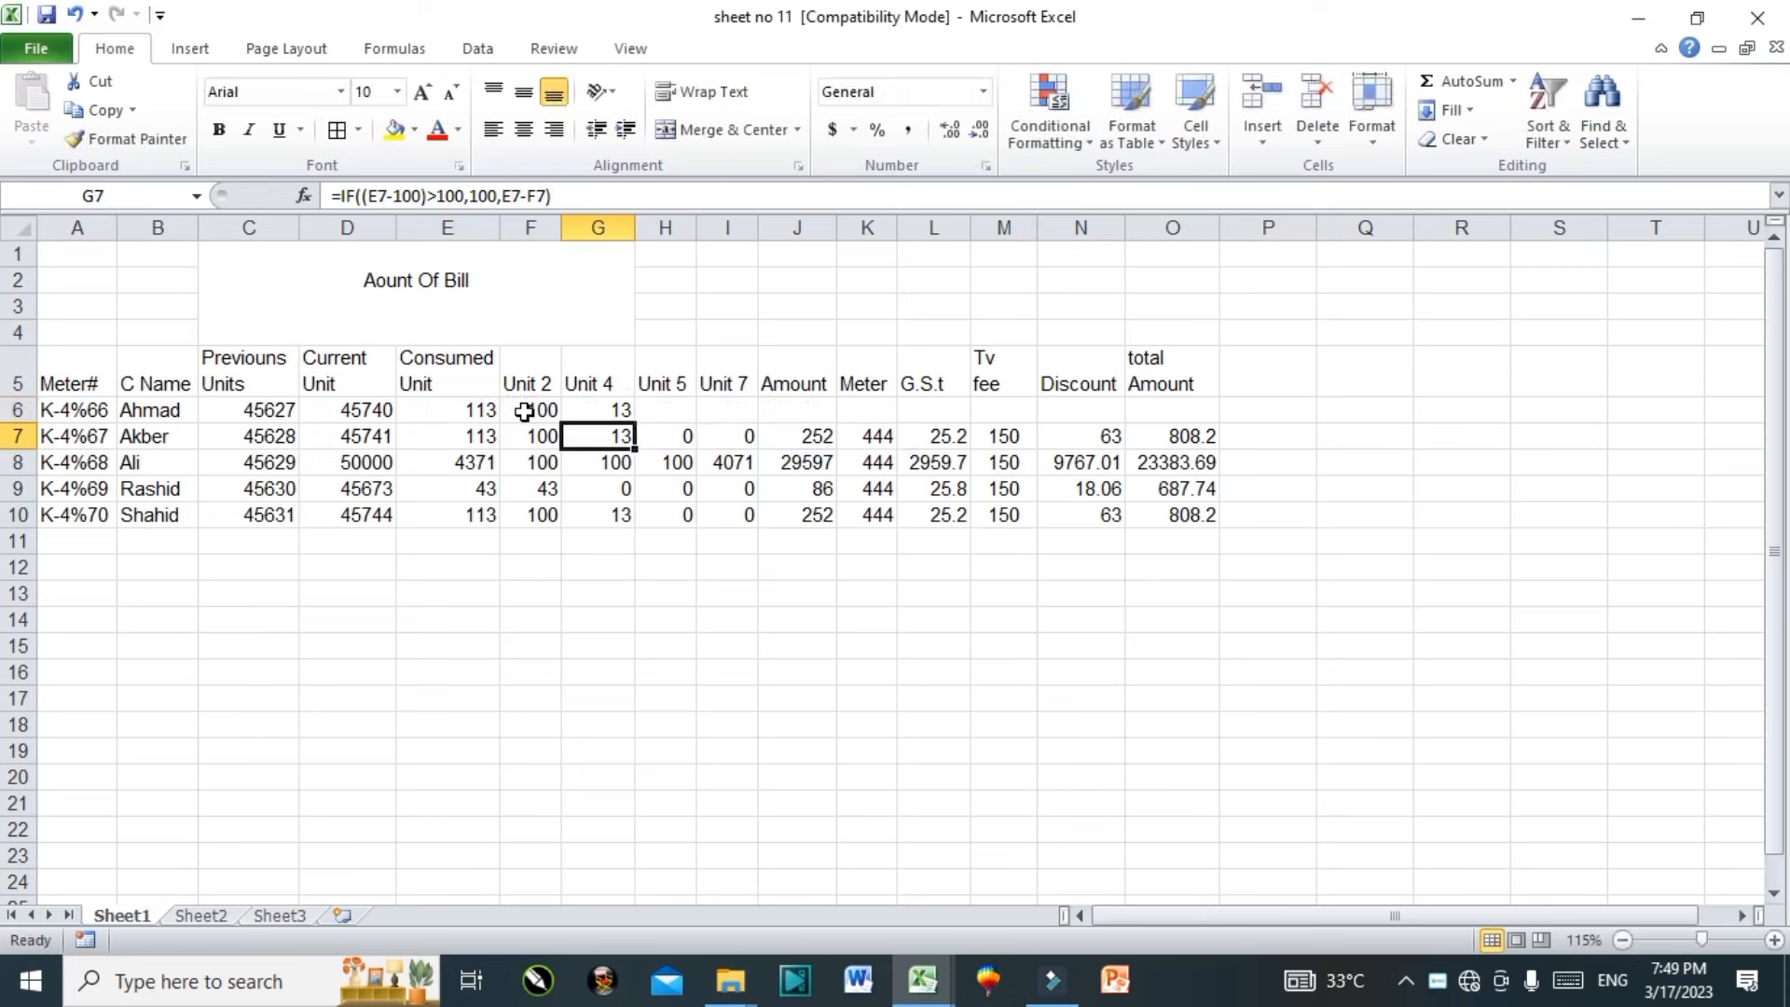
Step: Examine the first row's formulas for consumed units, Unit 2 and Unit 4 in E6, F6 and G6
{"action": "left_click", "coordinate": [596, 411]}
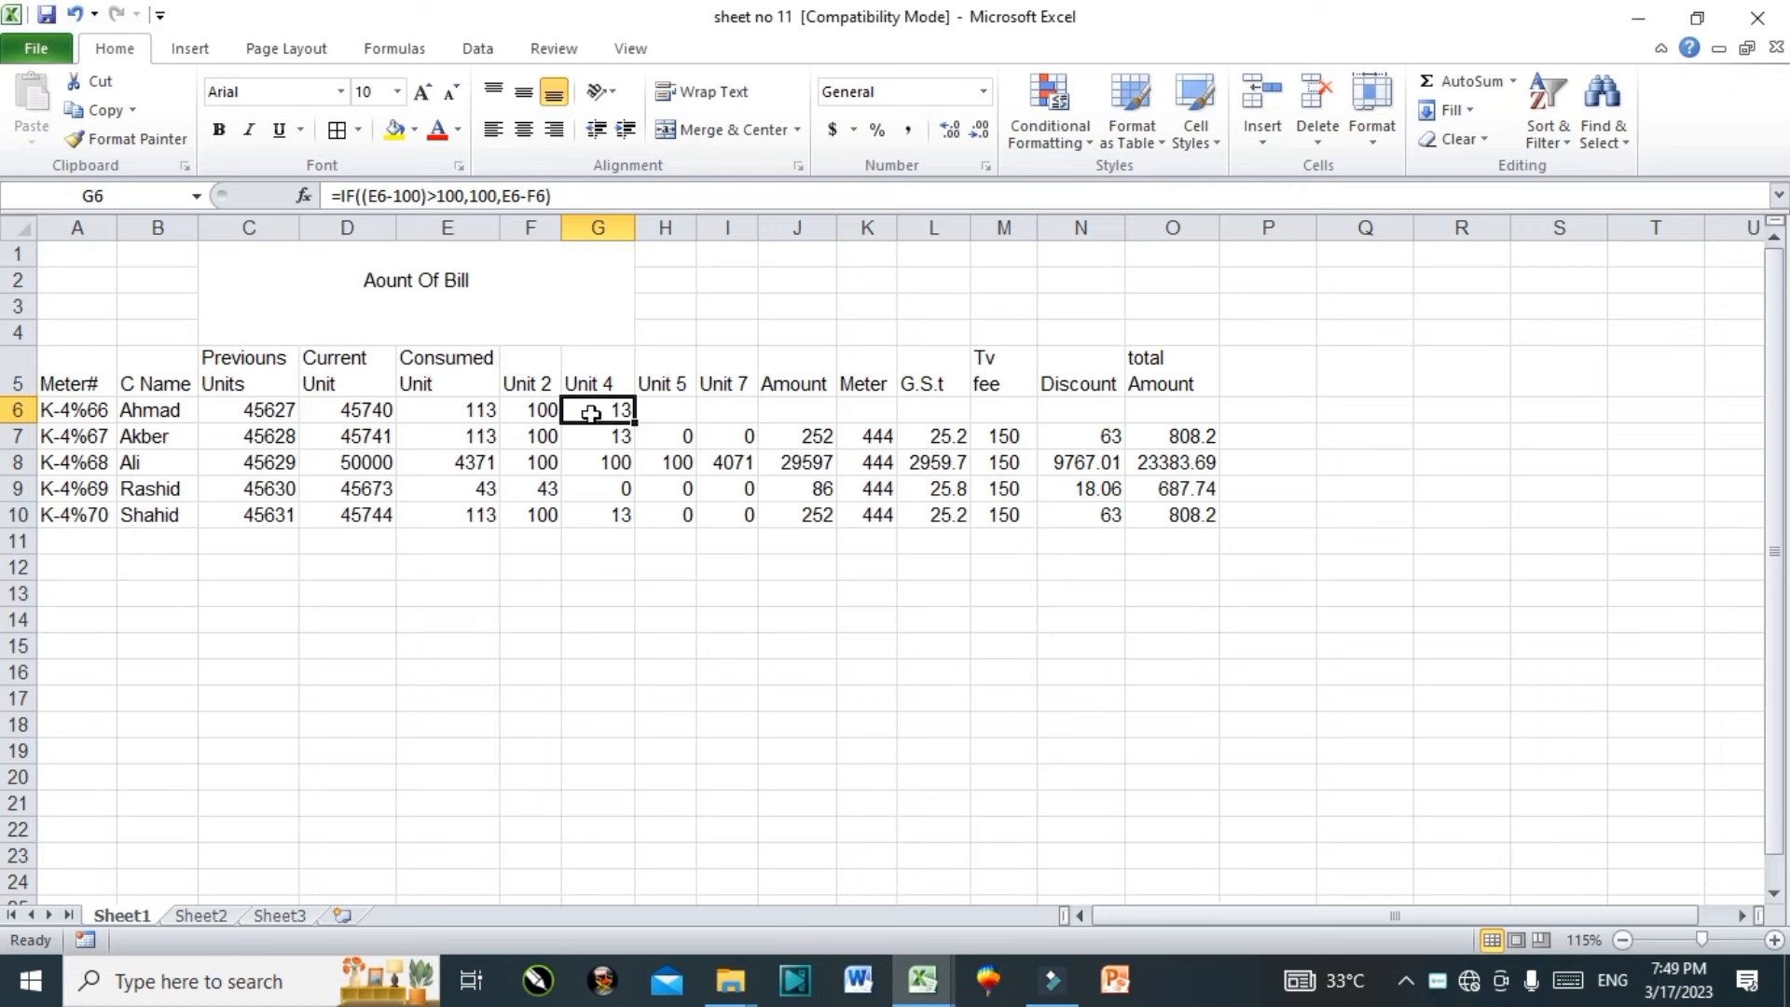
{"action": "left_click", "coordinate": [535, 410]}
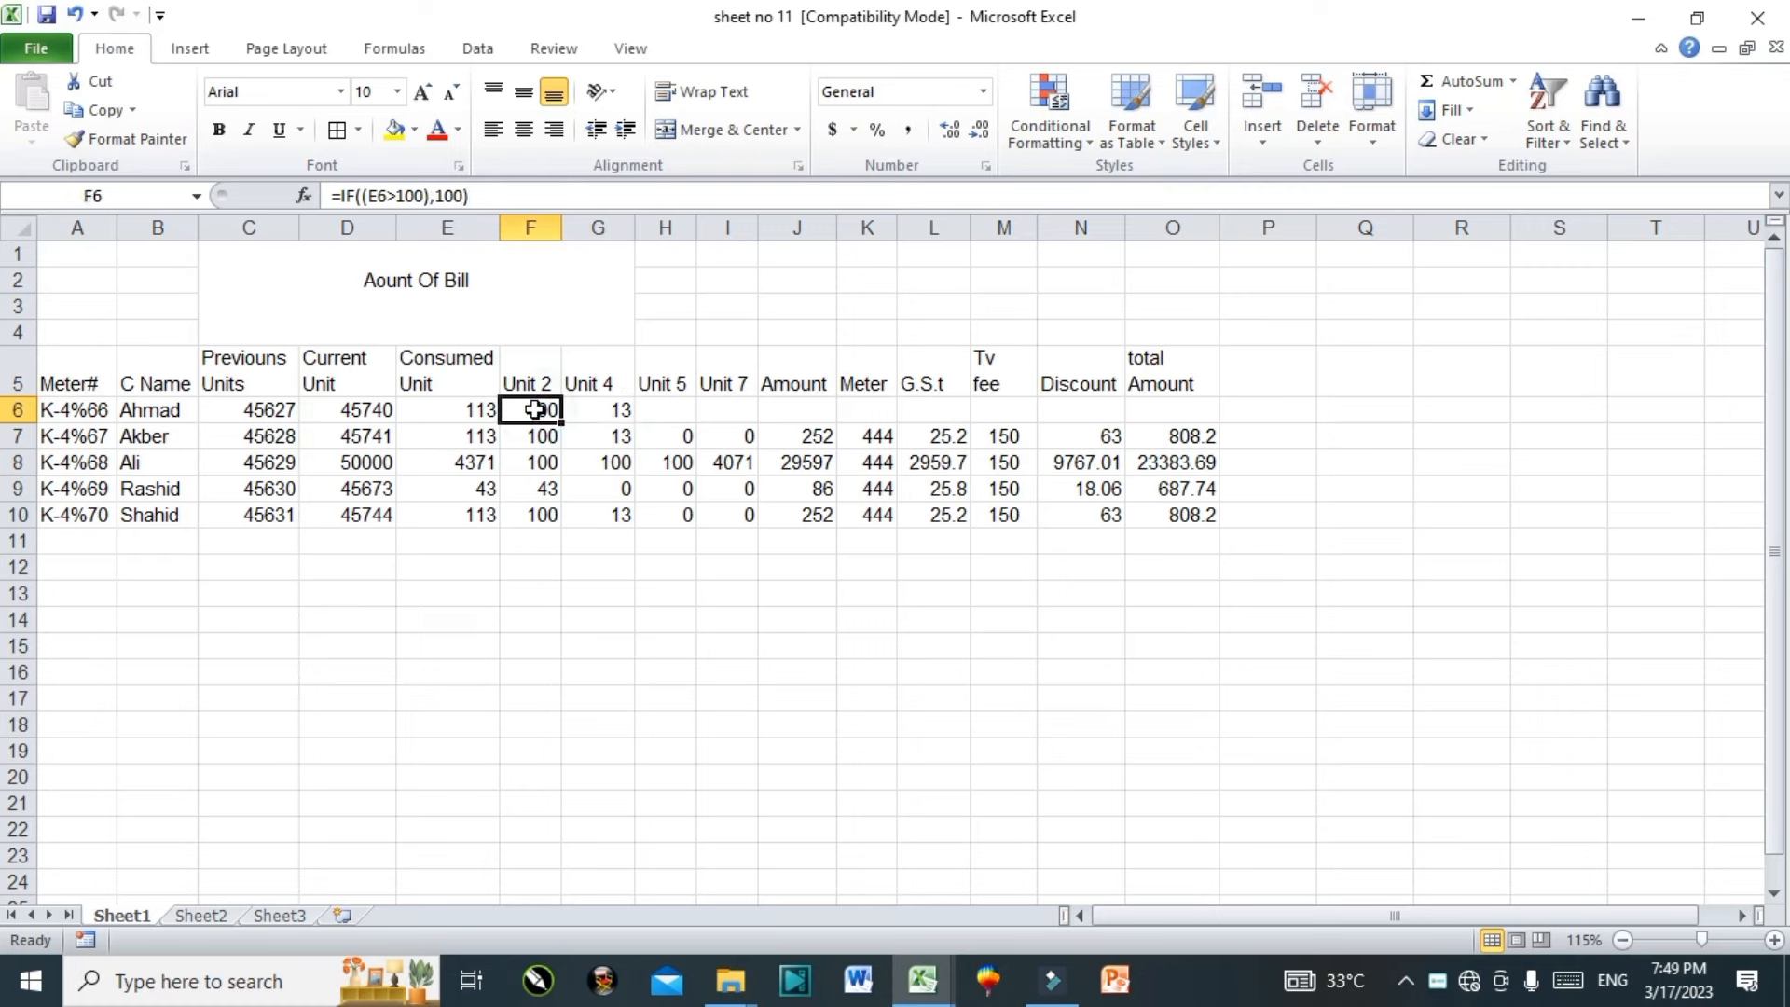
{"action": "left_click", "coordinate": [595, 410]}
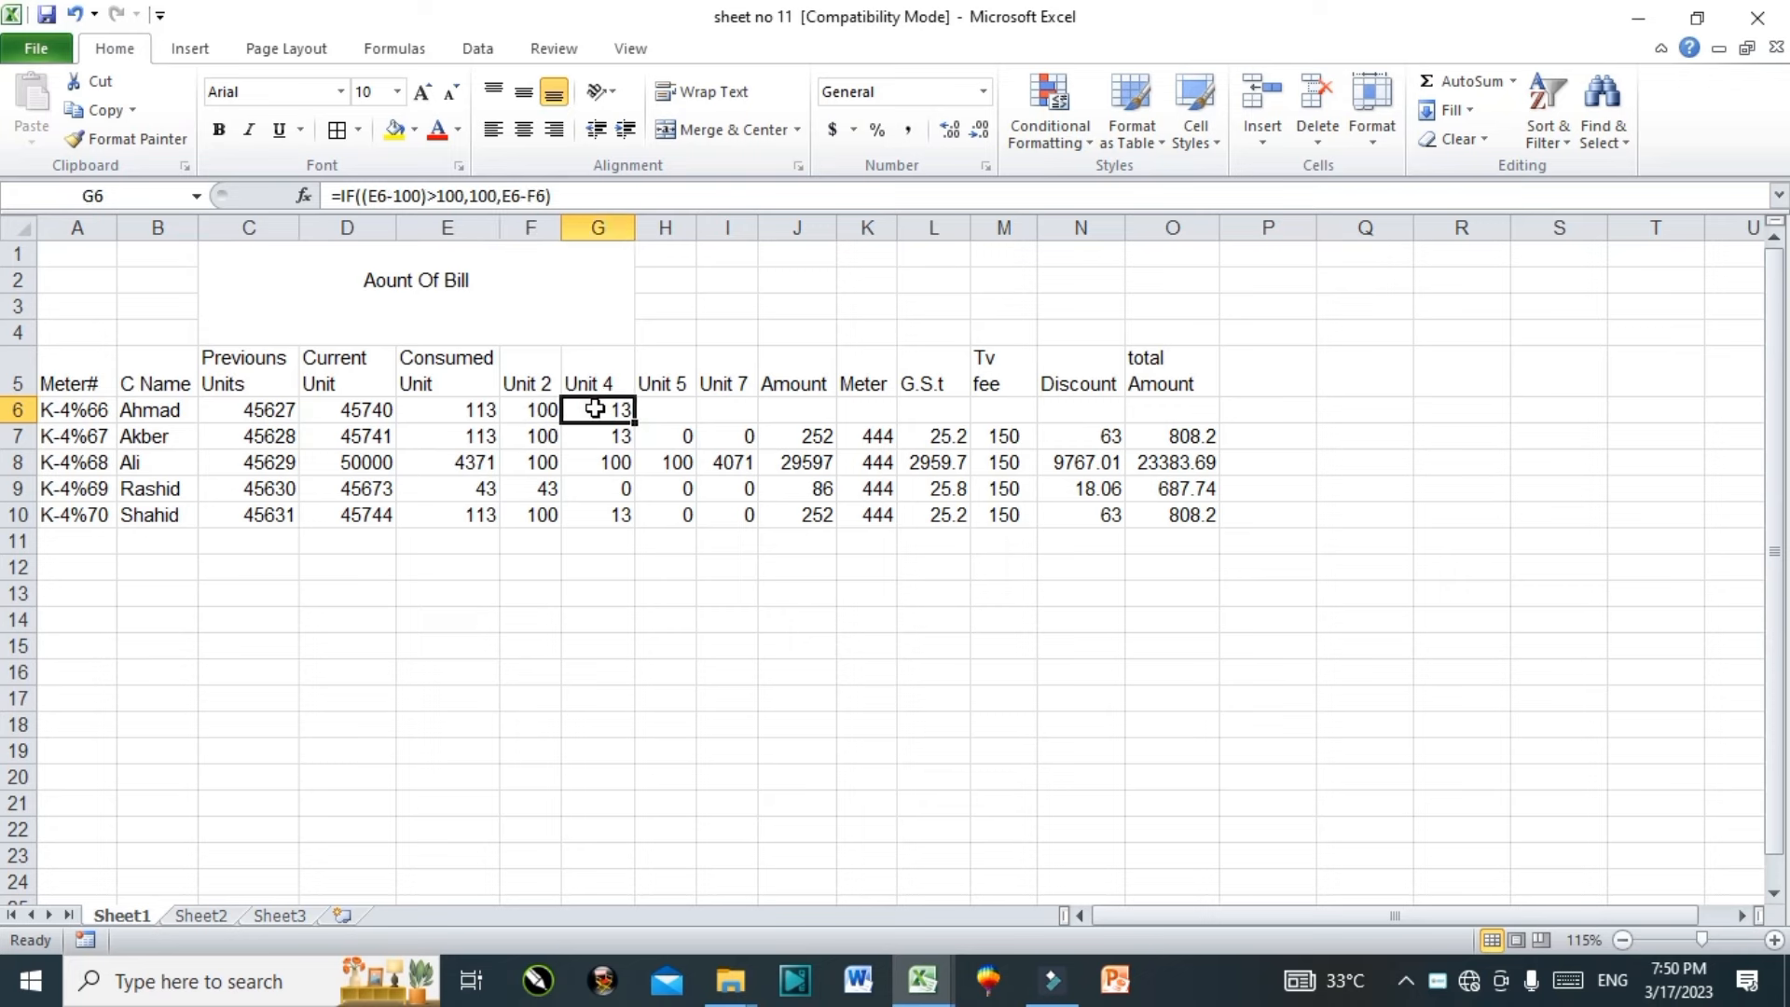
{"action": "double_click", "coordinate": [595, 410]}
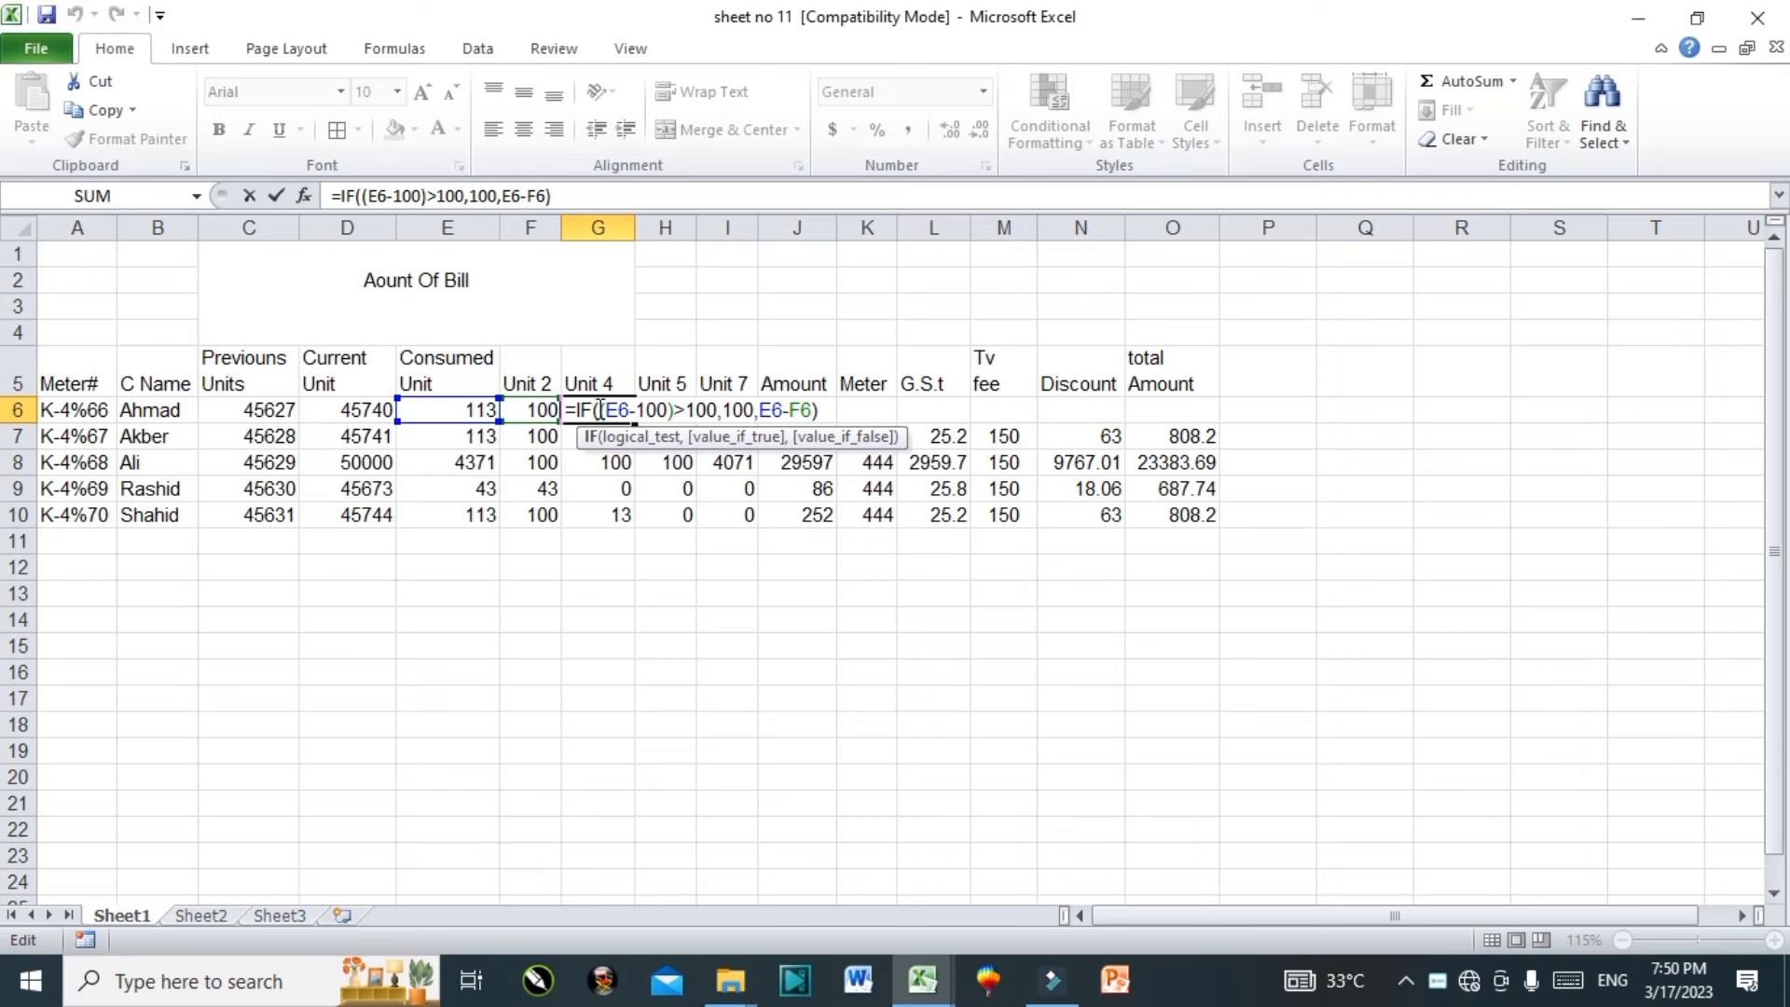
{"action": "key", "text": "Return"}
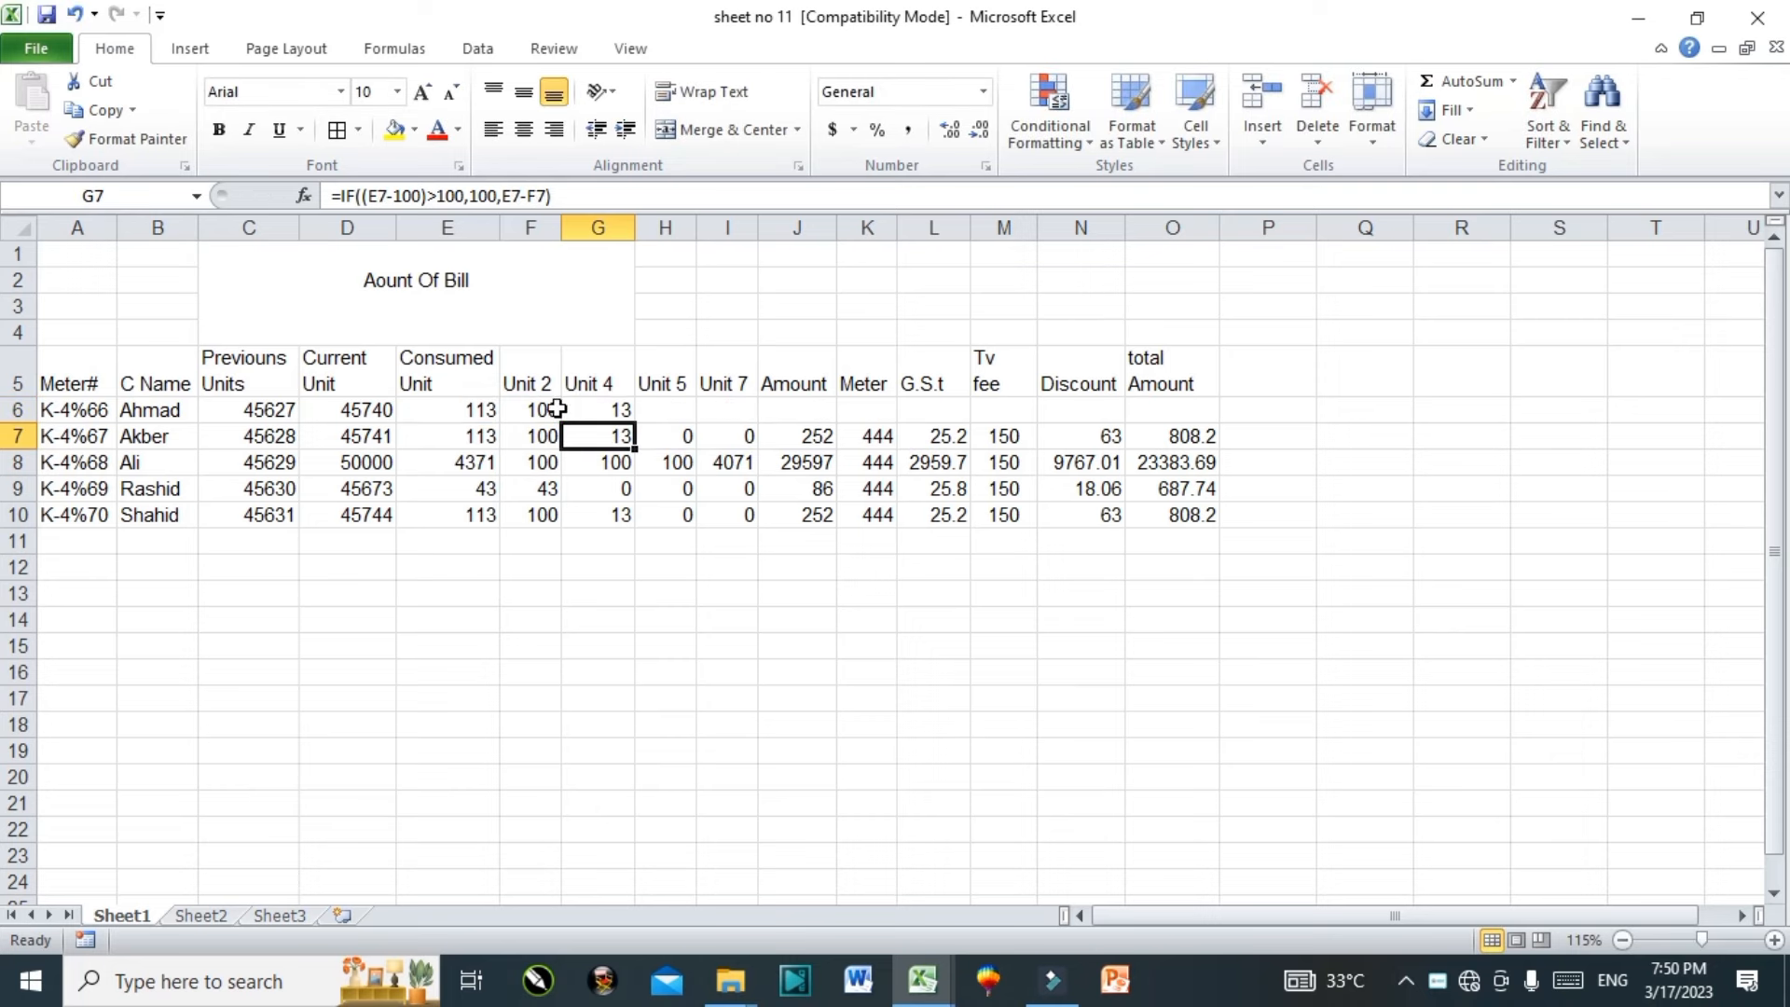
{"action": "left_click", "coordinate": [484, 414]}
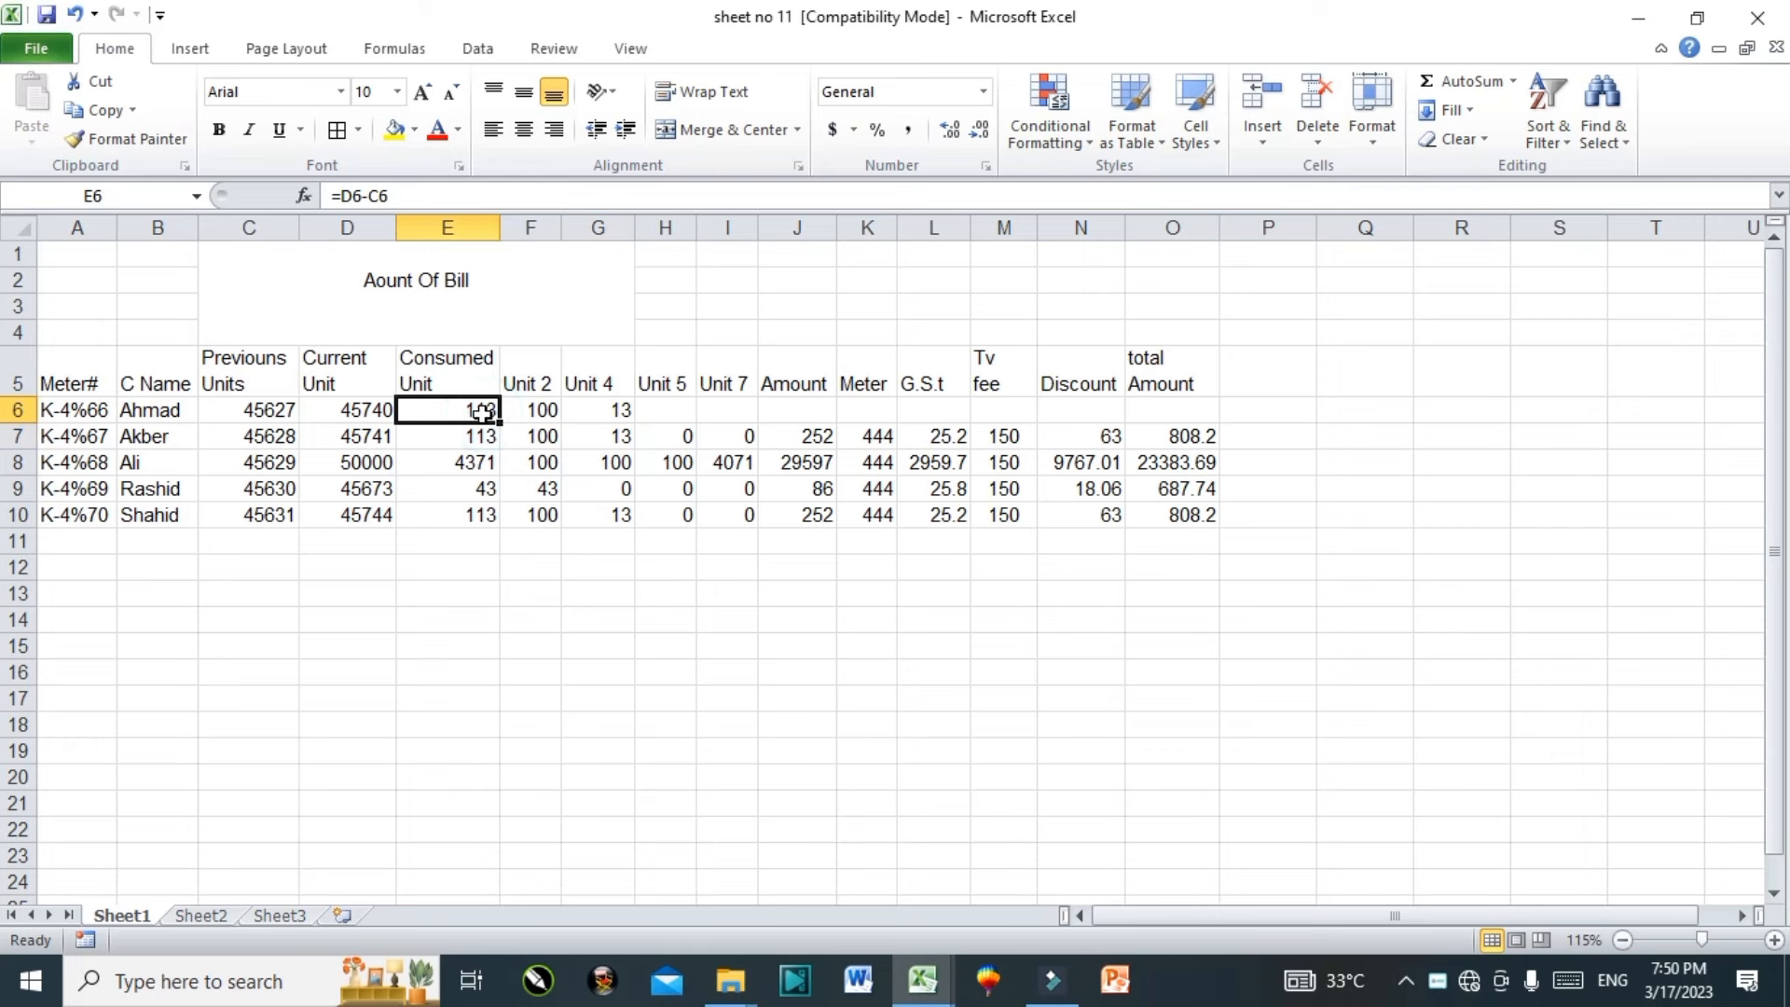
{"action": "left_click", "coordinate": [532, 413]}
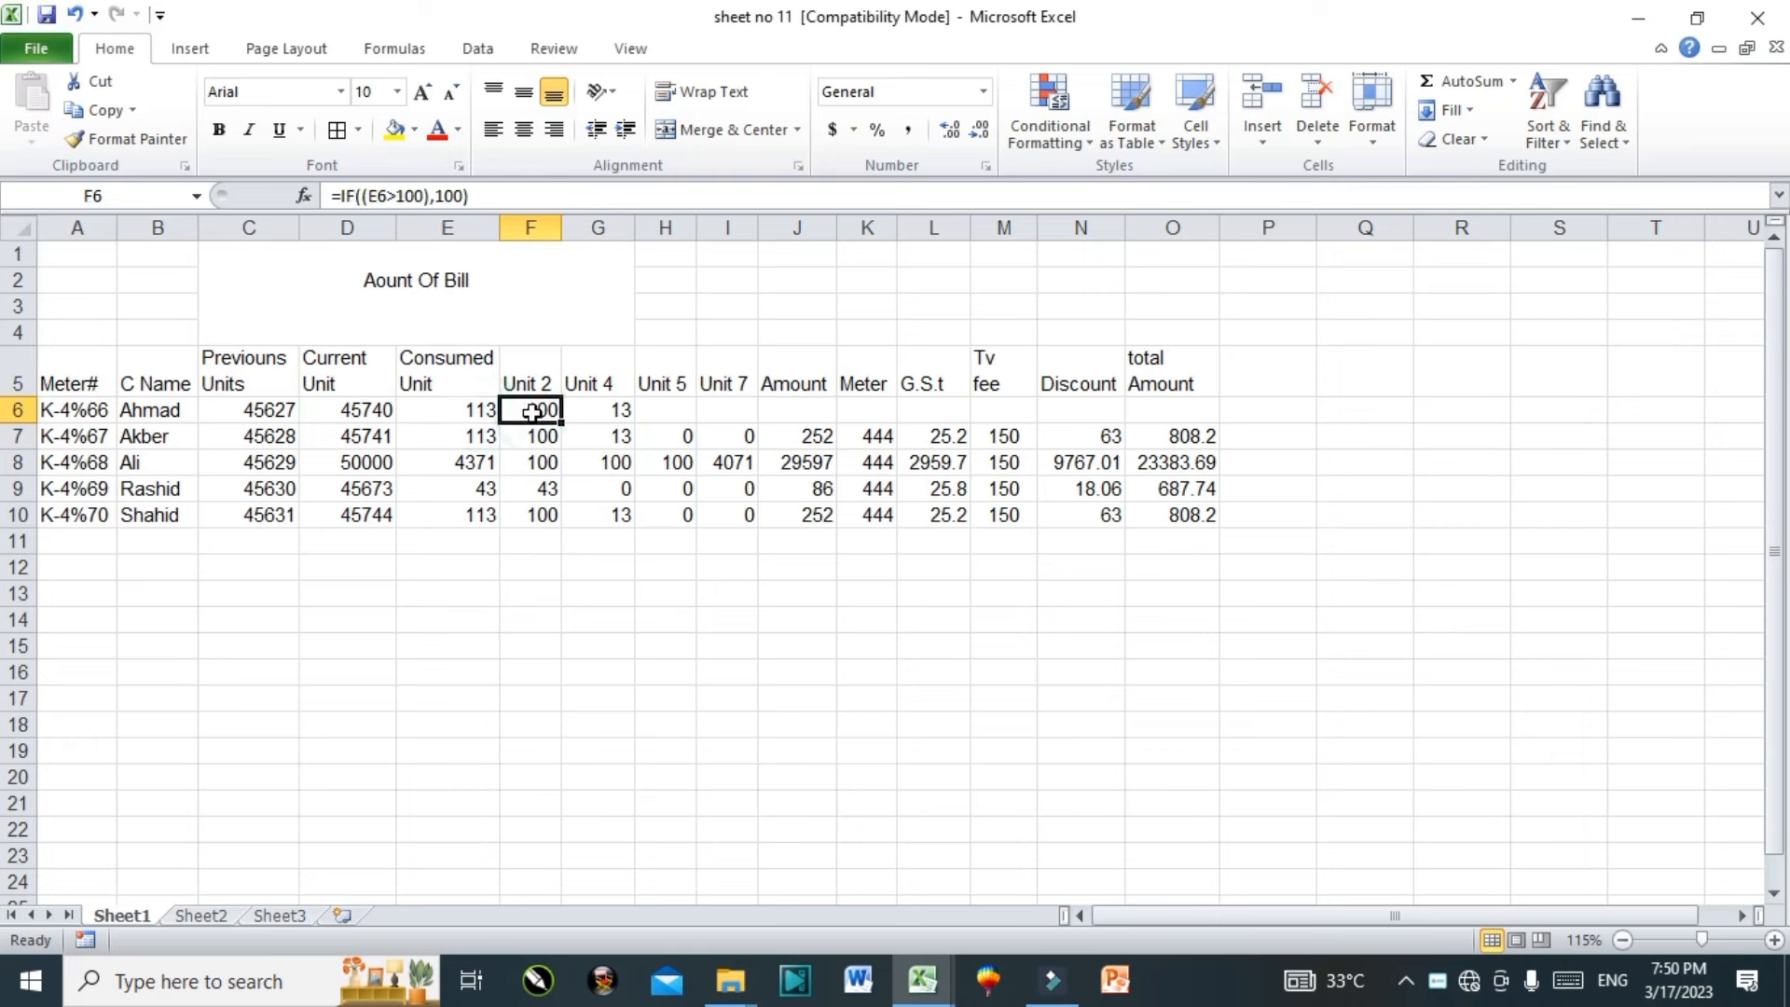
{"action": "left_click", "coordinate": [602, 415]}
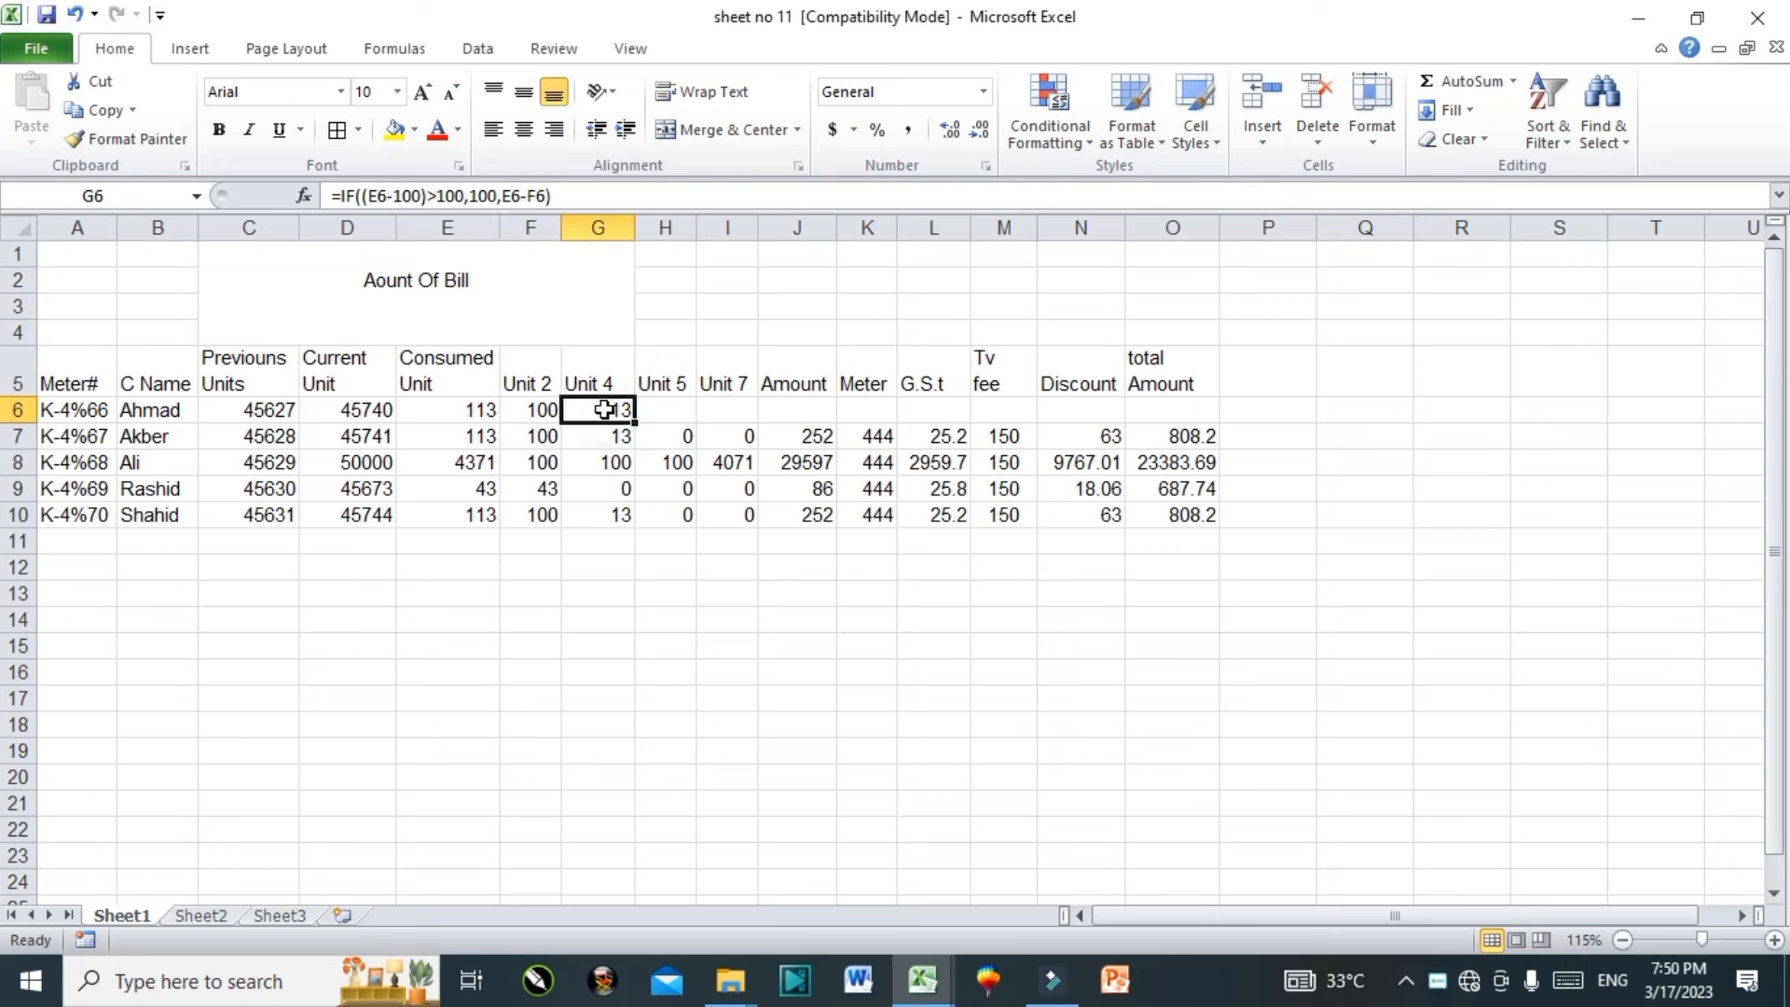
Step: Enter the formula =IF((E6-200)>100,100,E6-F6-G6) in H6 for the first row's Unit 5 value
{"action": "left_click", "coordinate": [670, 410]}
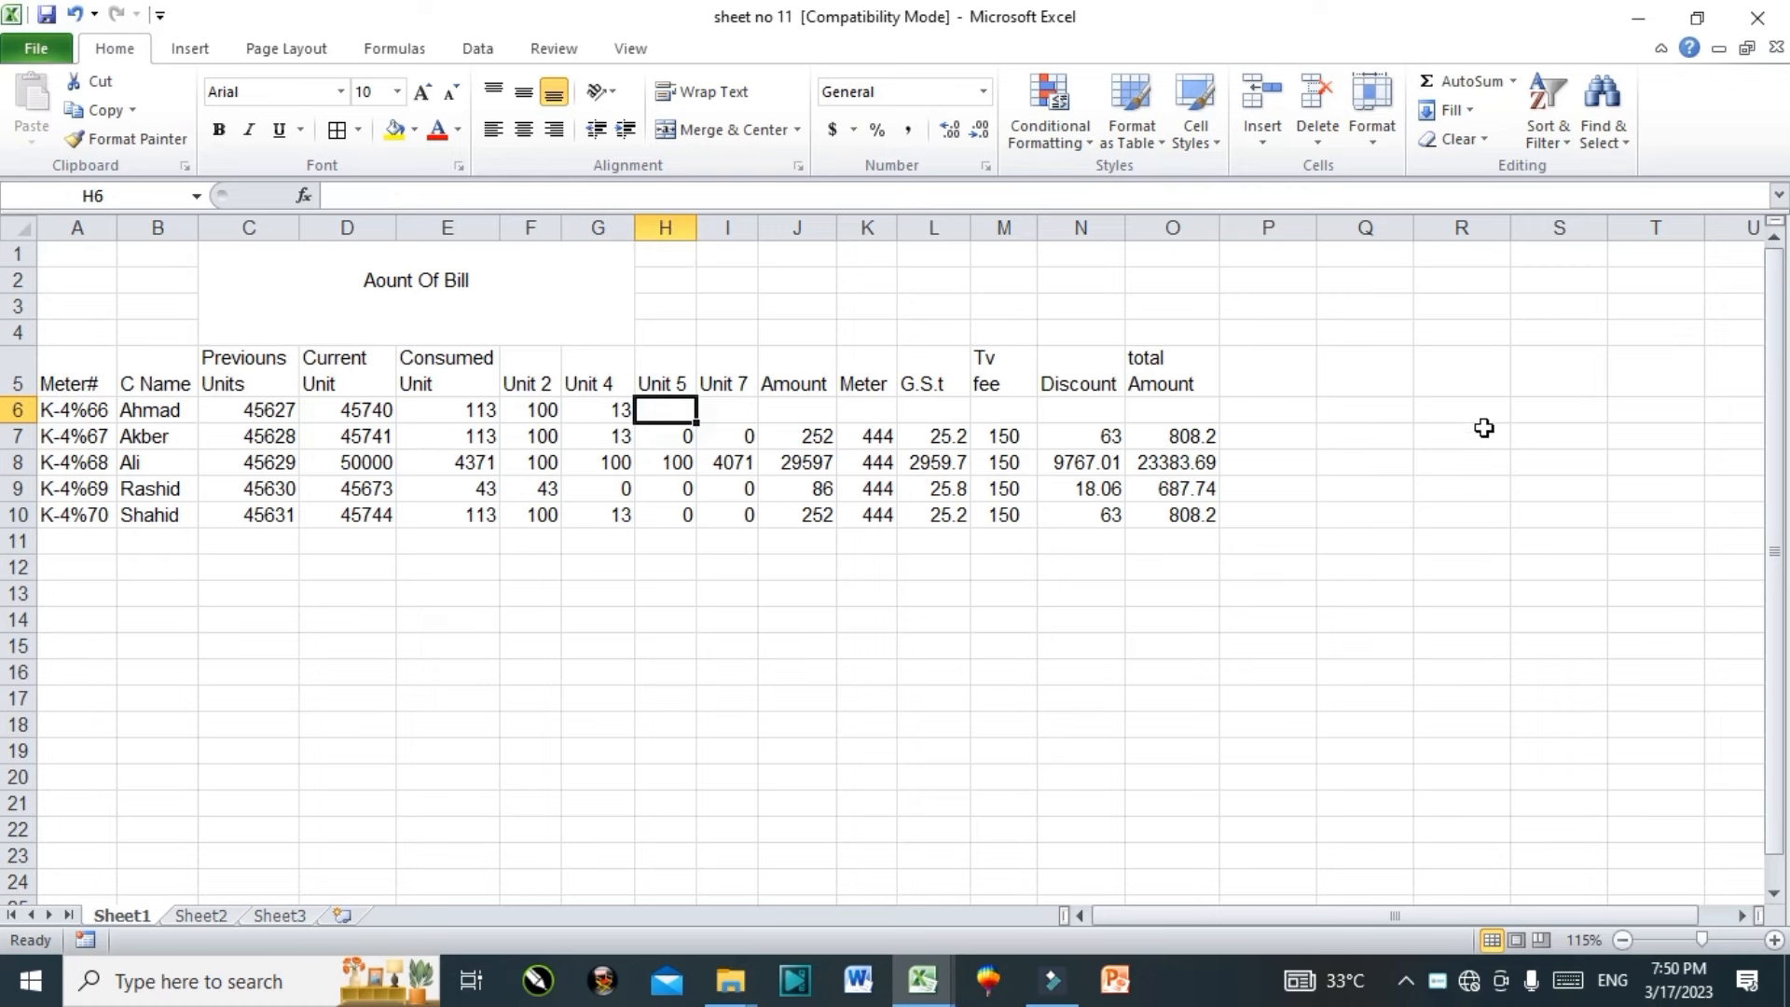
{"action": "type", "text": "="}
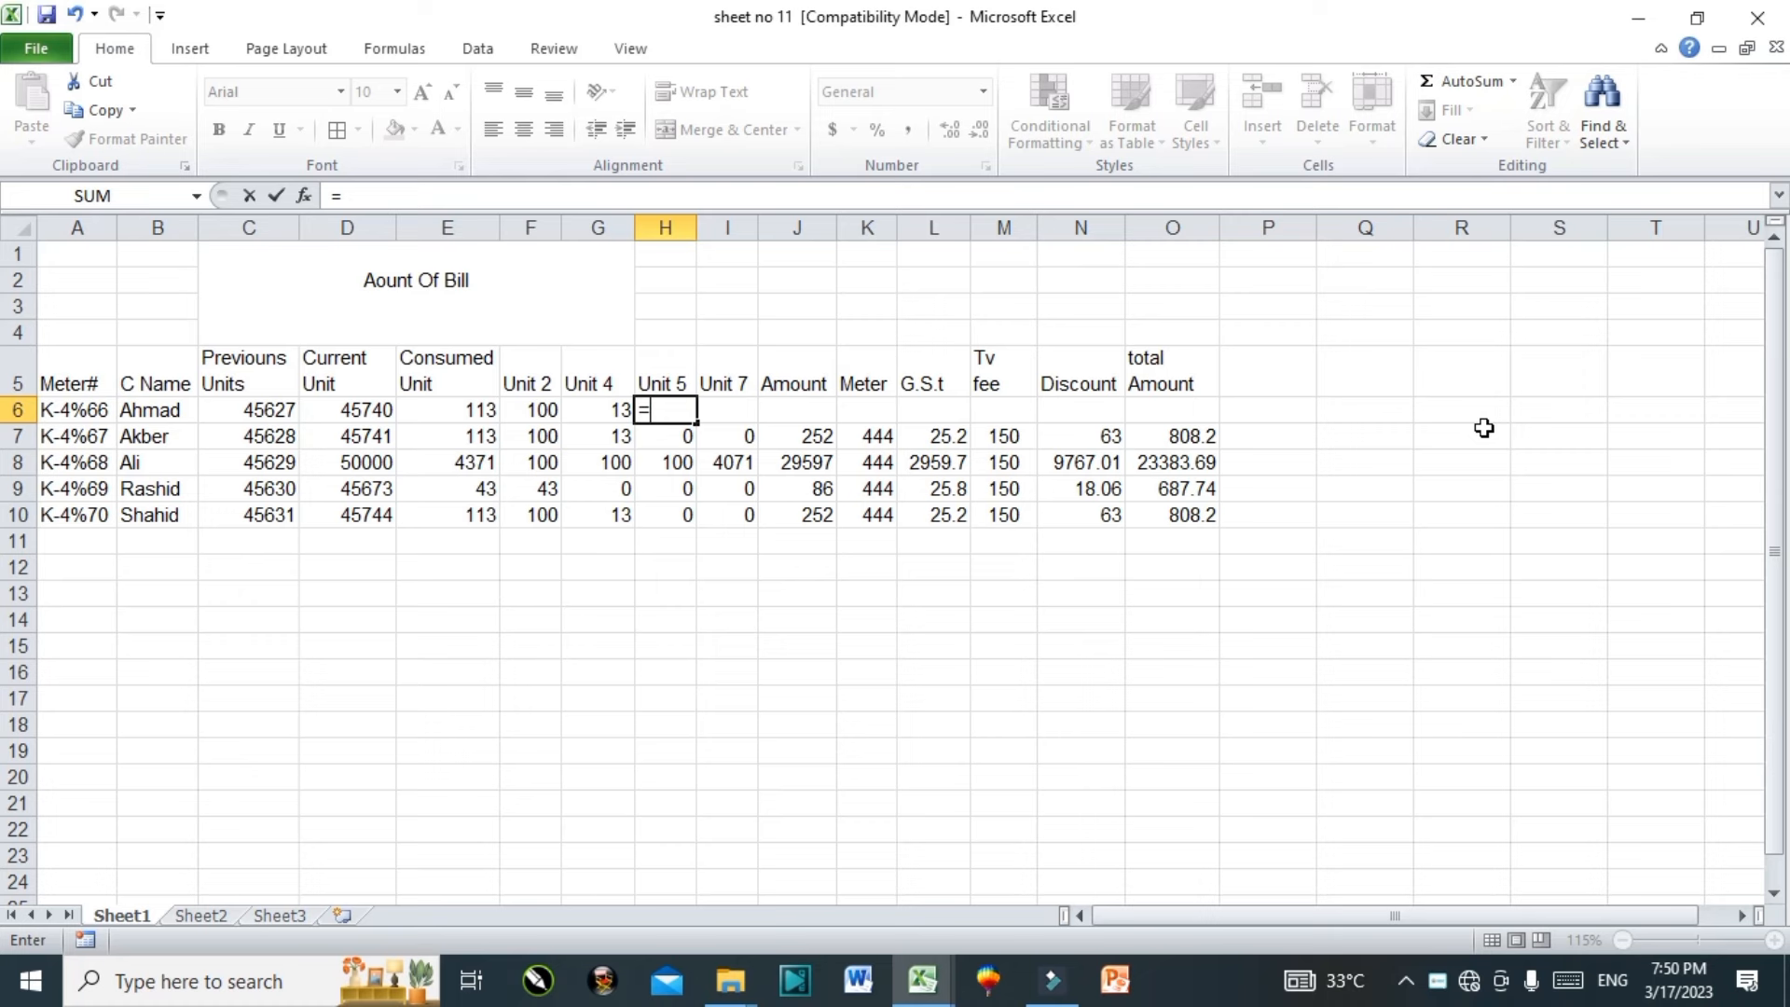
{"action": "type", "text": "if"}
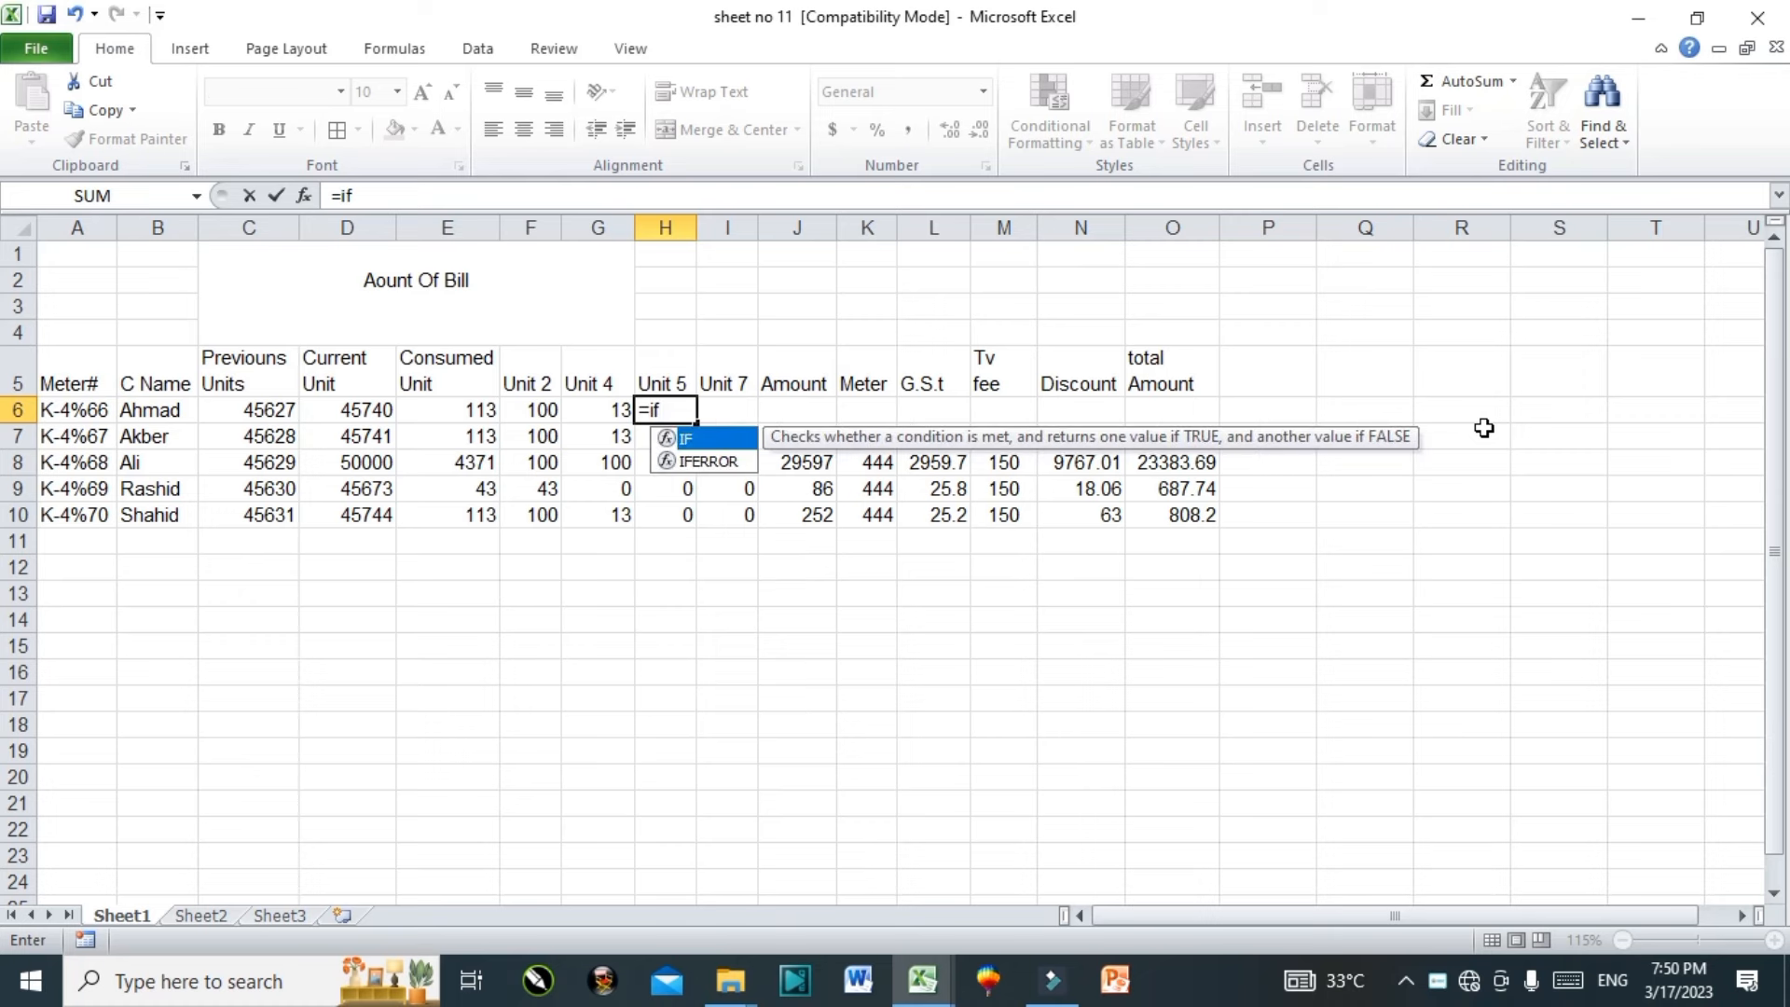
{"action": "type", "text": "(("}
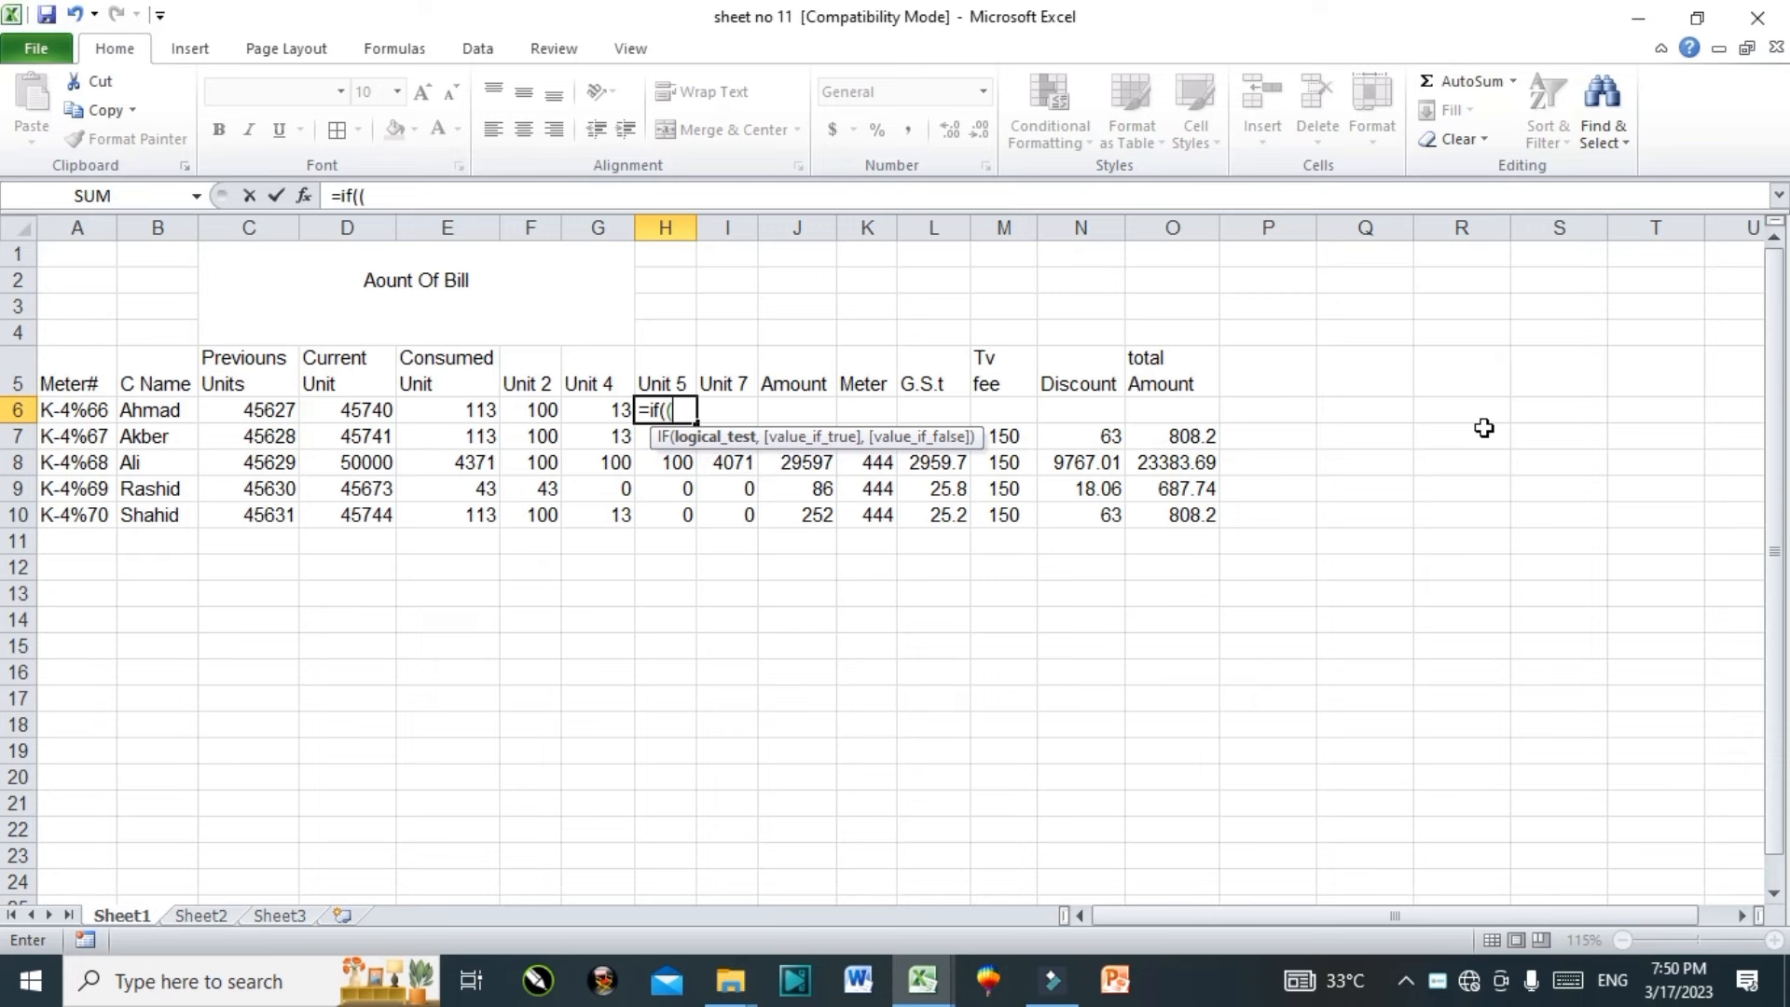
{"action": "left_click", "coordinate": [461, 408]}
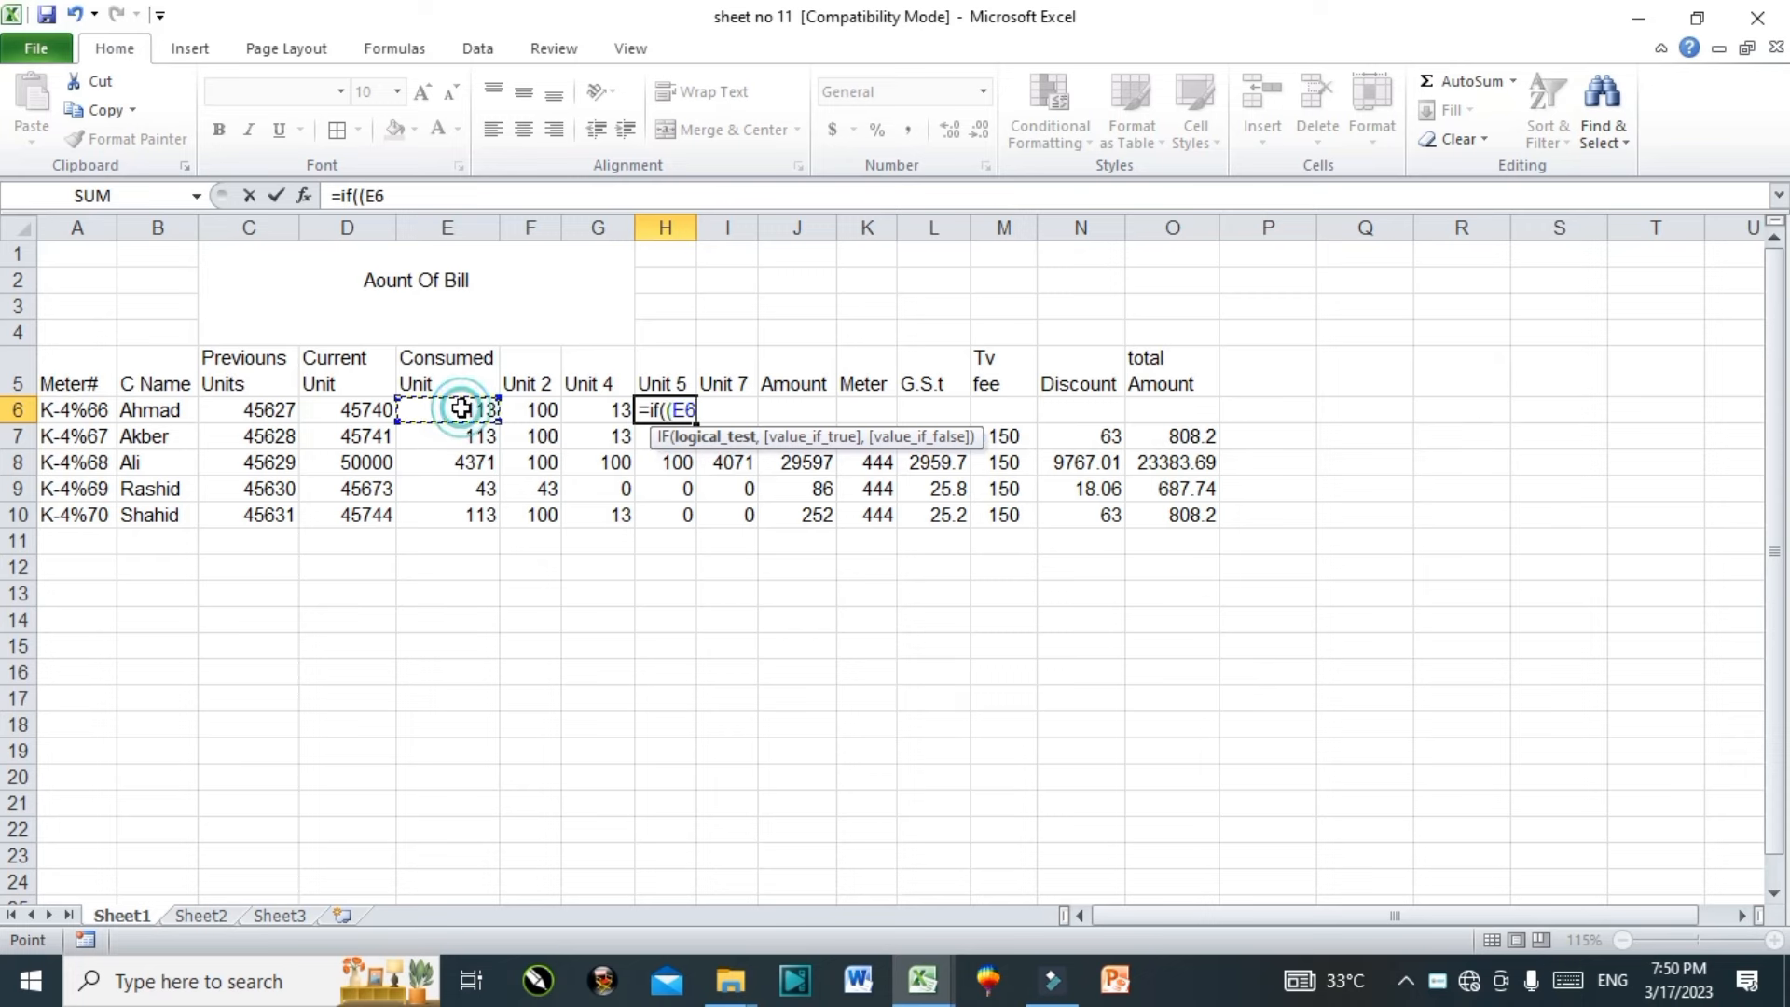
{"action": "type", "text": "-"}
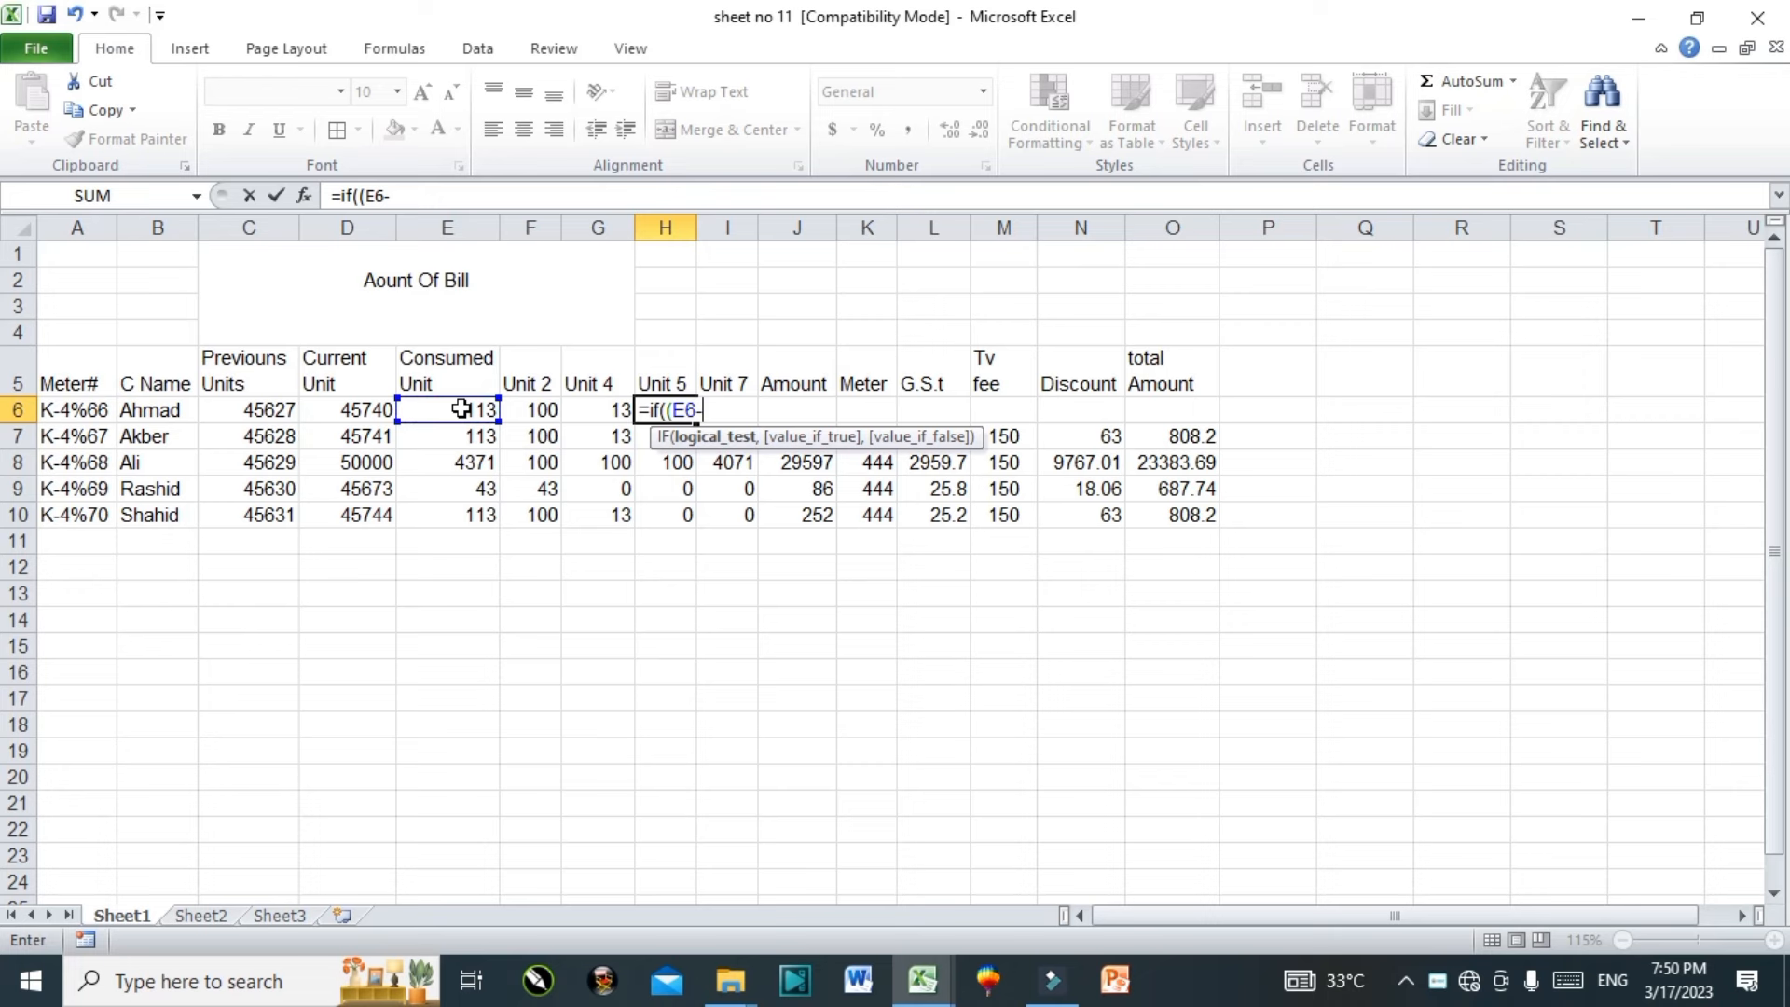
{"action": "type", "text": "200)>100"}
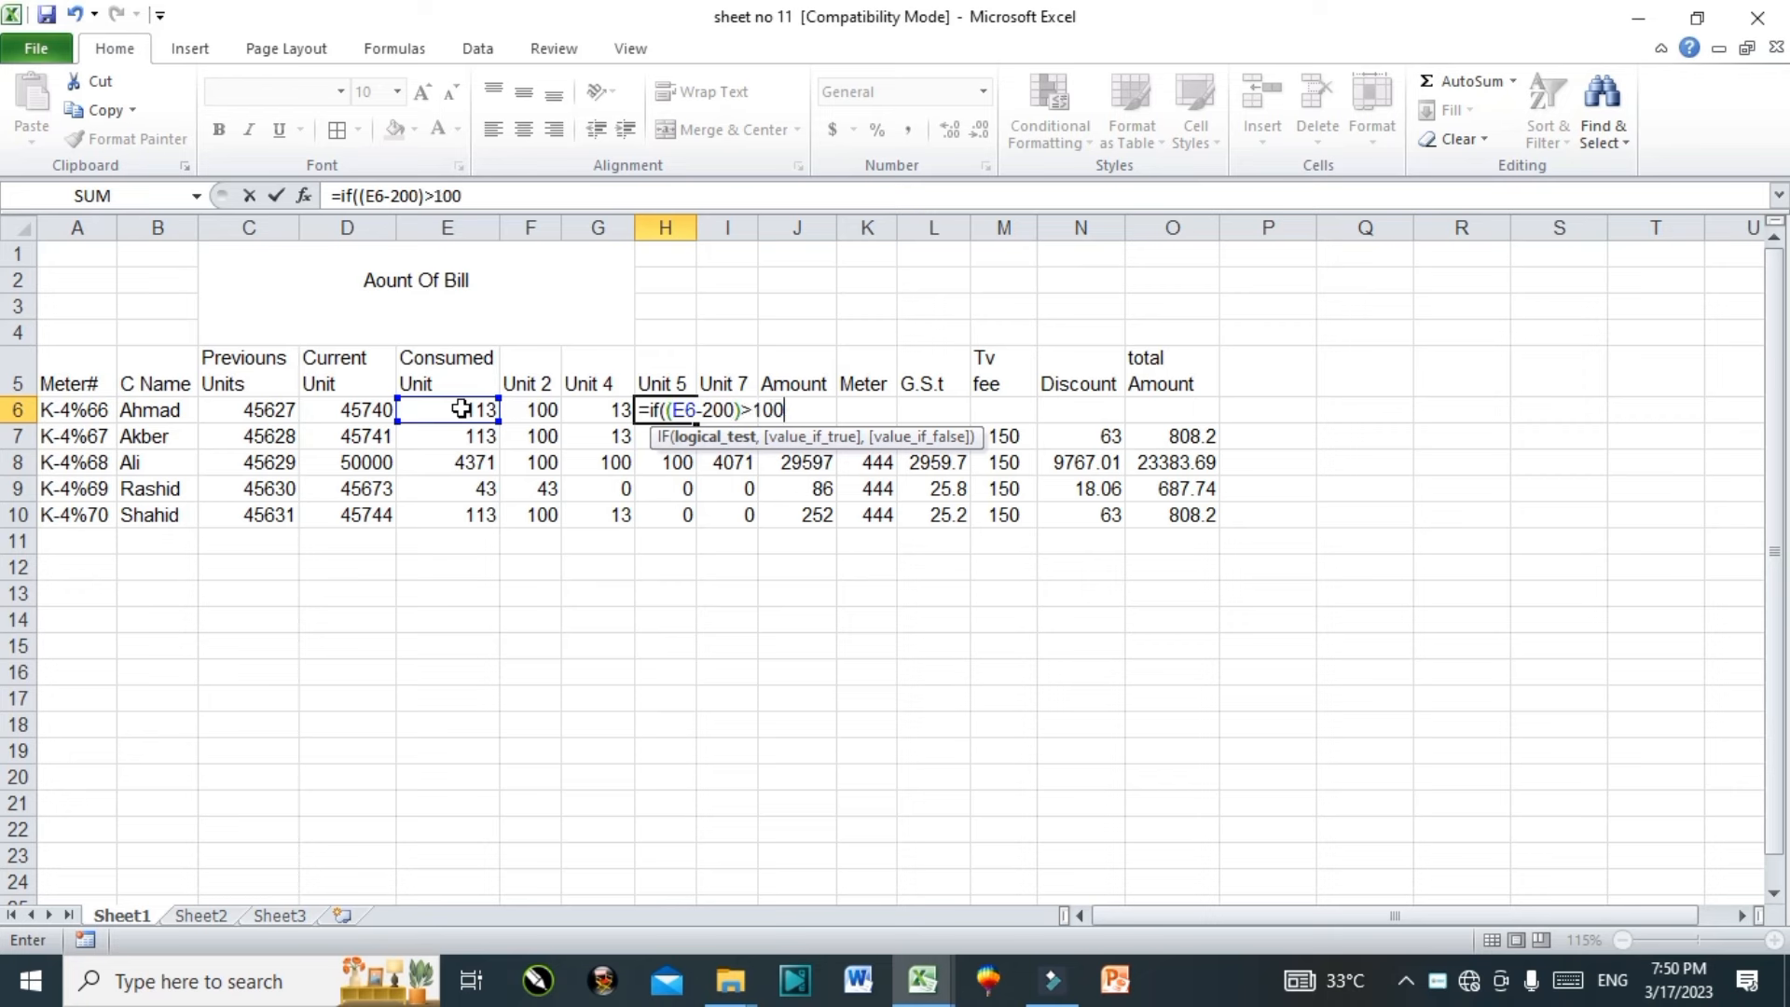
{"action": "type", "text": ",1"}
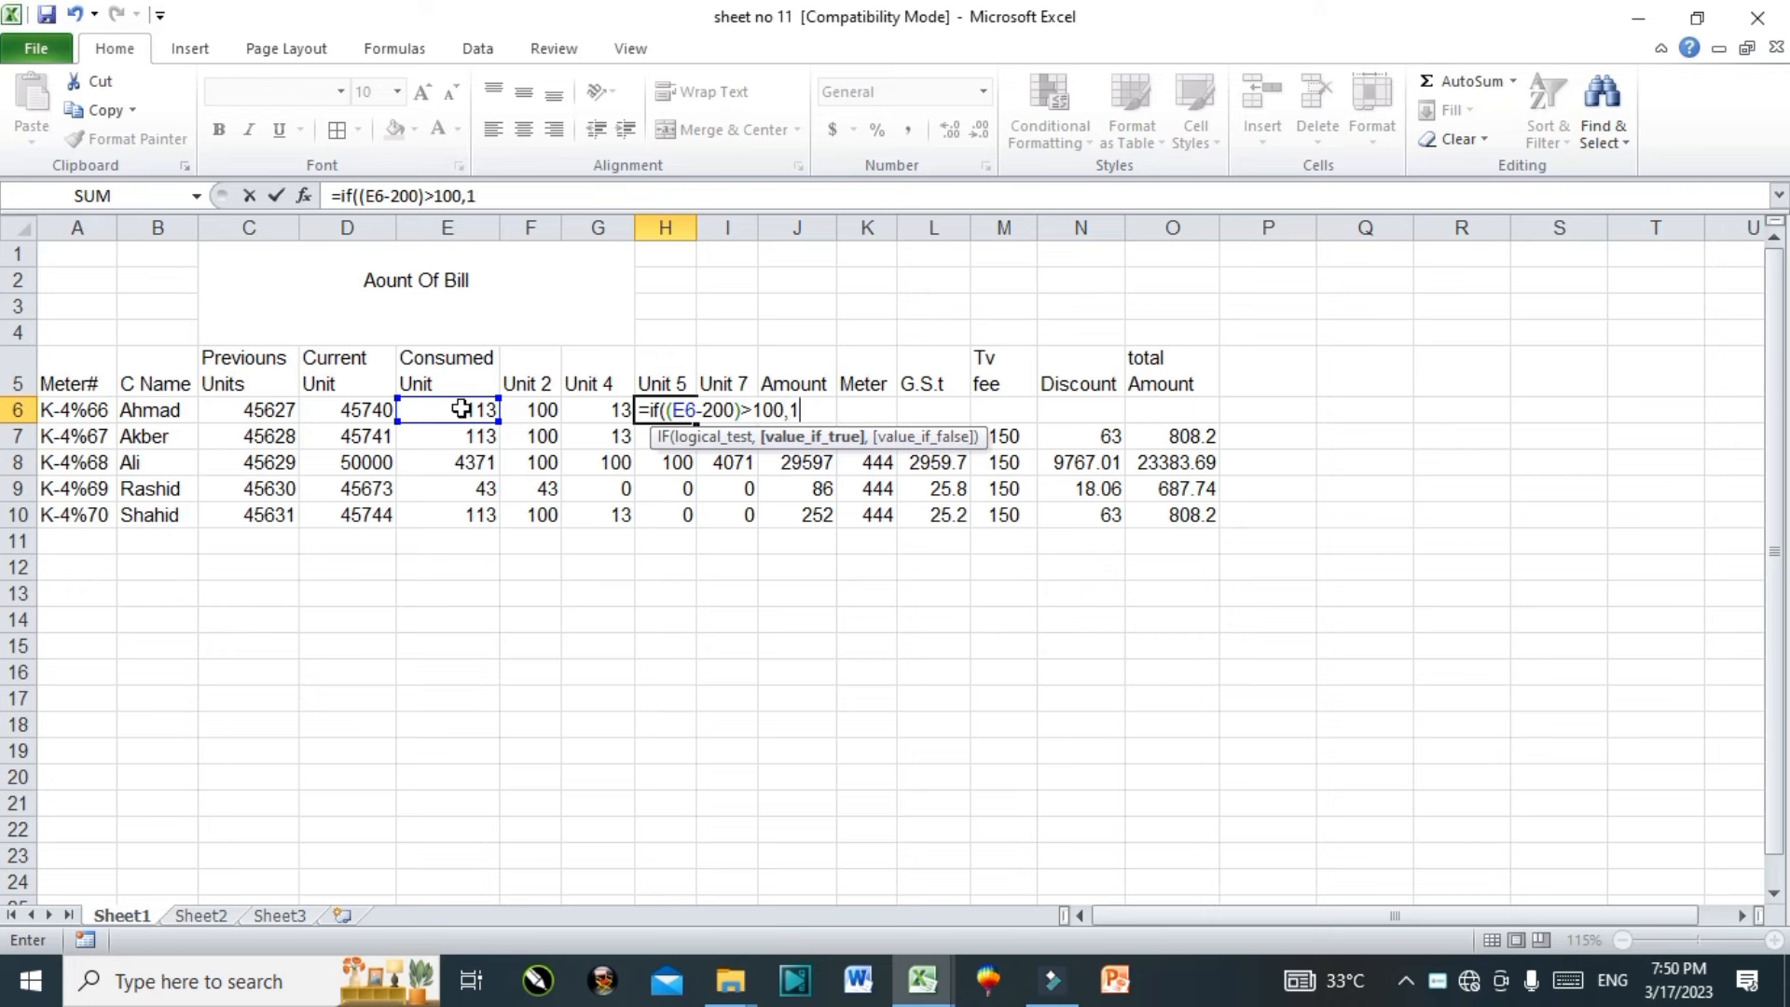
{"action": "type", "text": "00,"}
{"action": "left_click", "coordinate": [462, 409]}
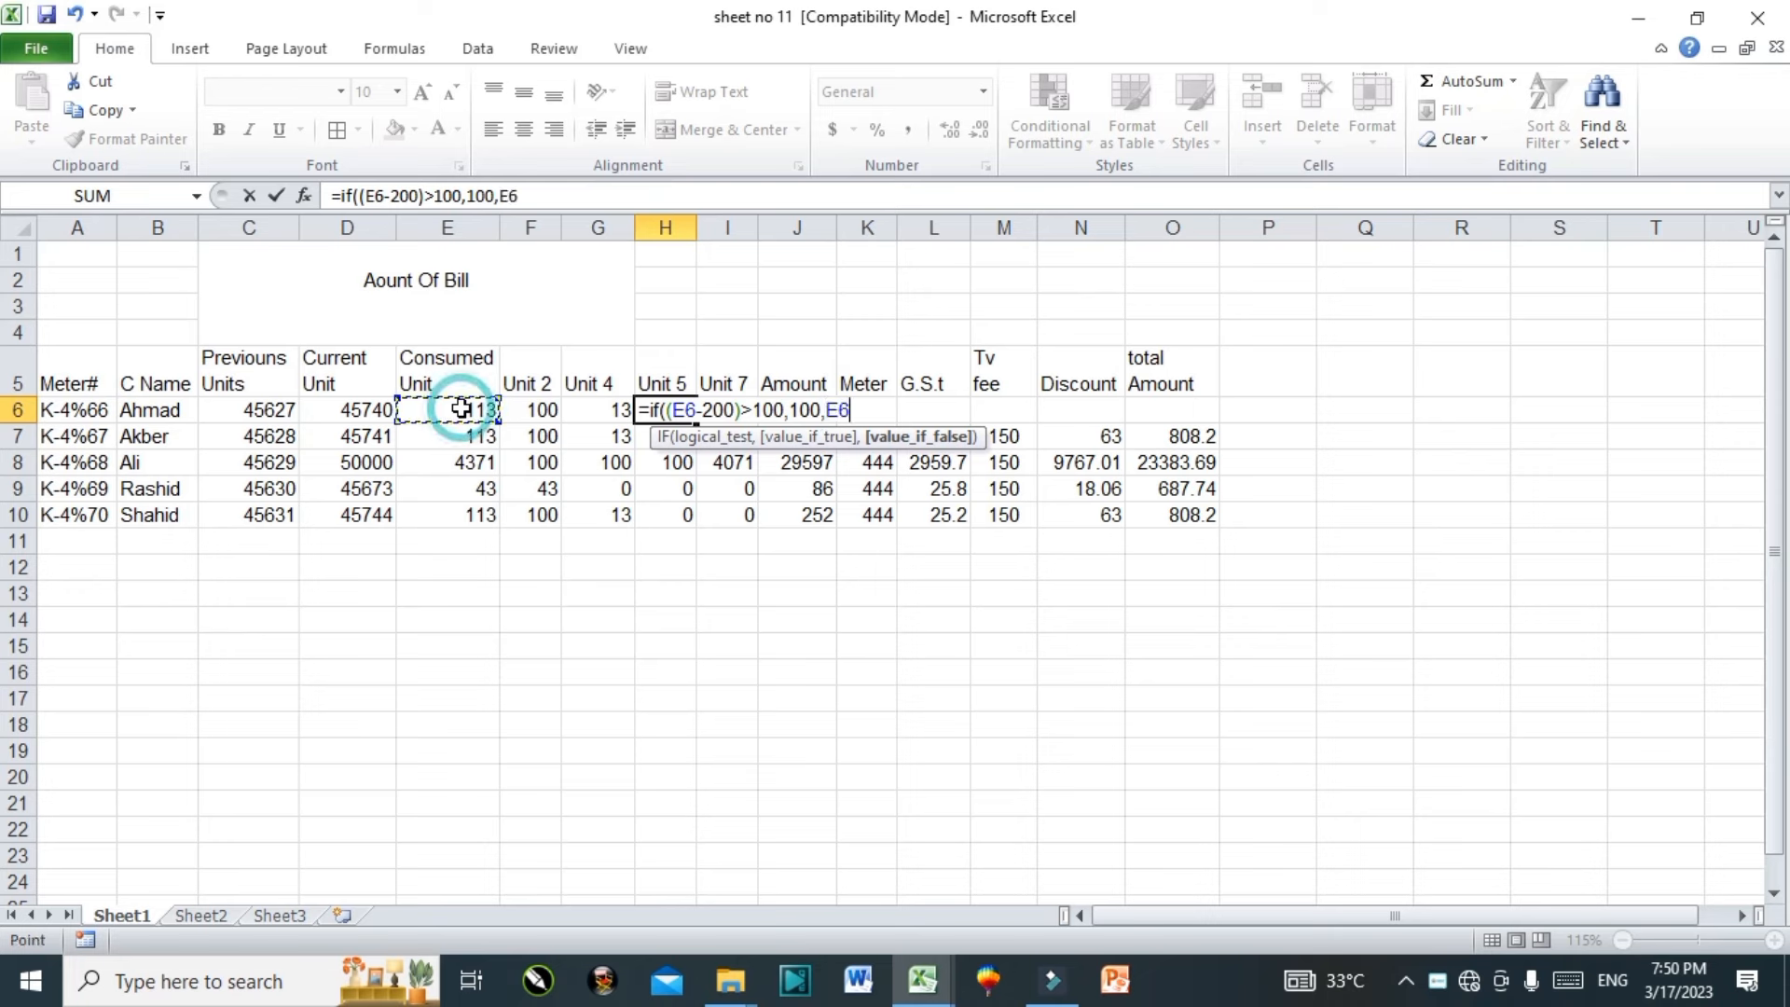
{"action": "type", "text": "-"}
{"action": "left_click", "coordinate": [537, 409]}
{"action": "type", "text": "-"}
{"action": "left_click", "coordinate": [591, 406]}
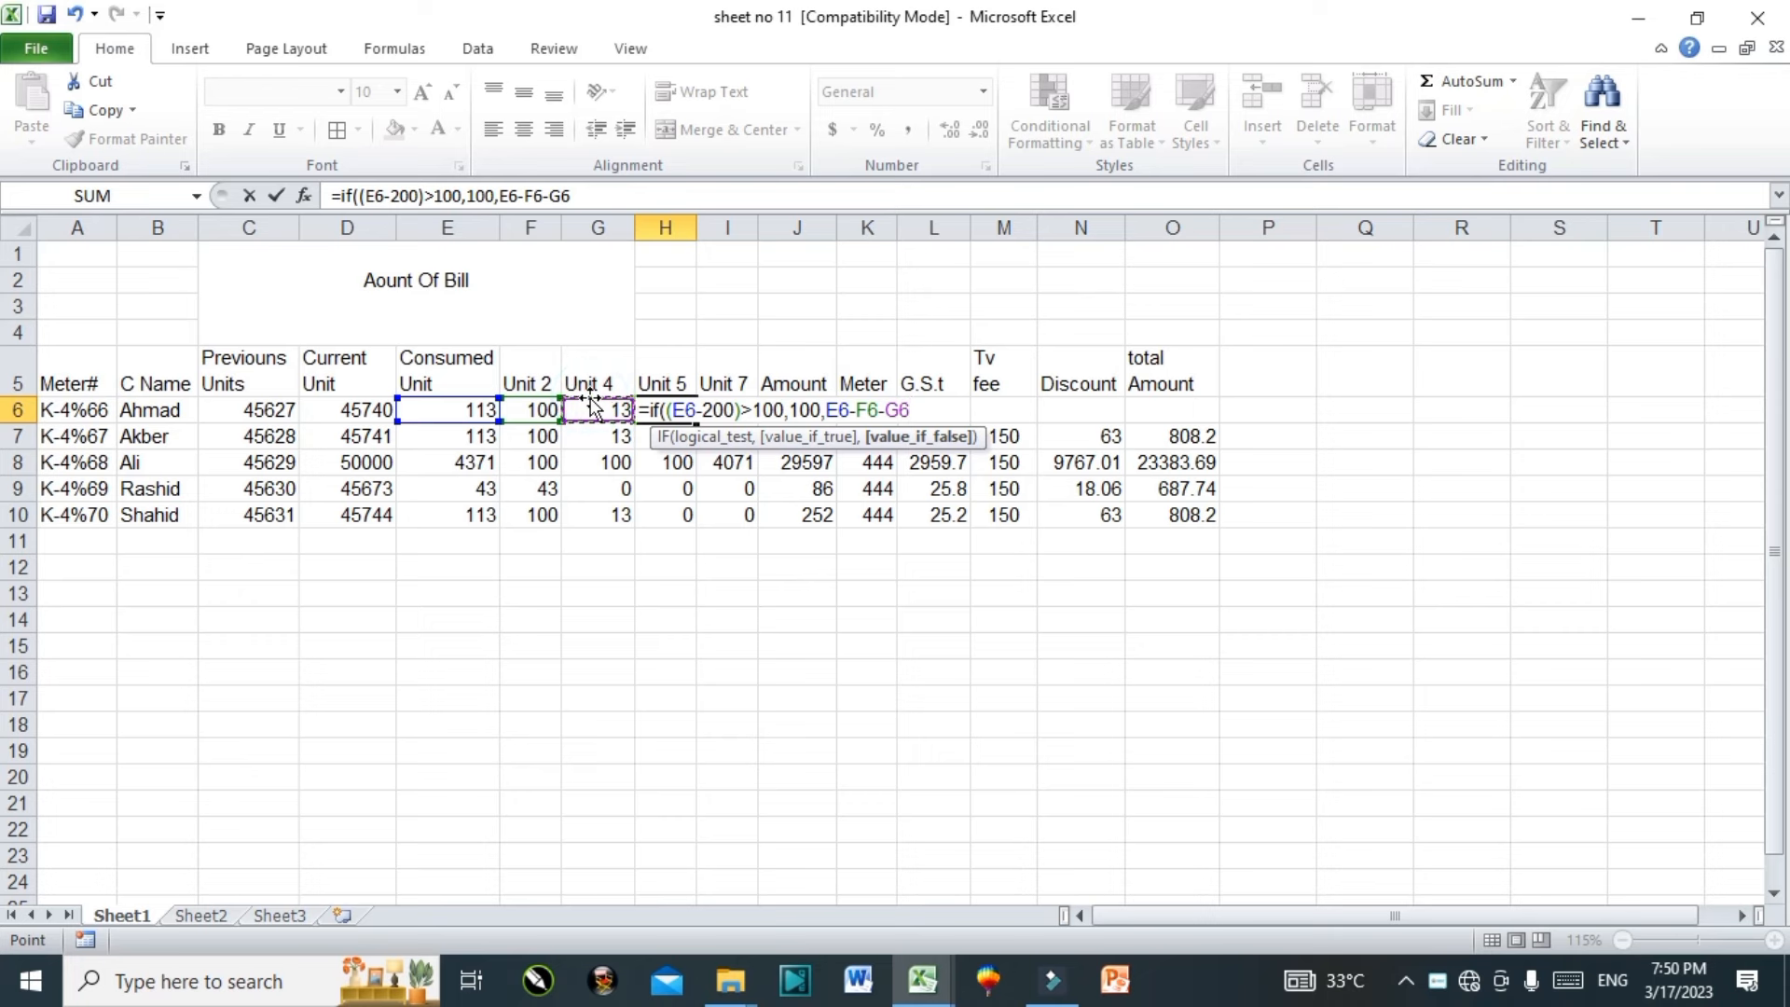
{"action": "type", "text": ")"}
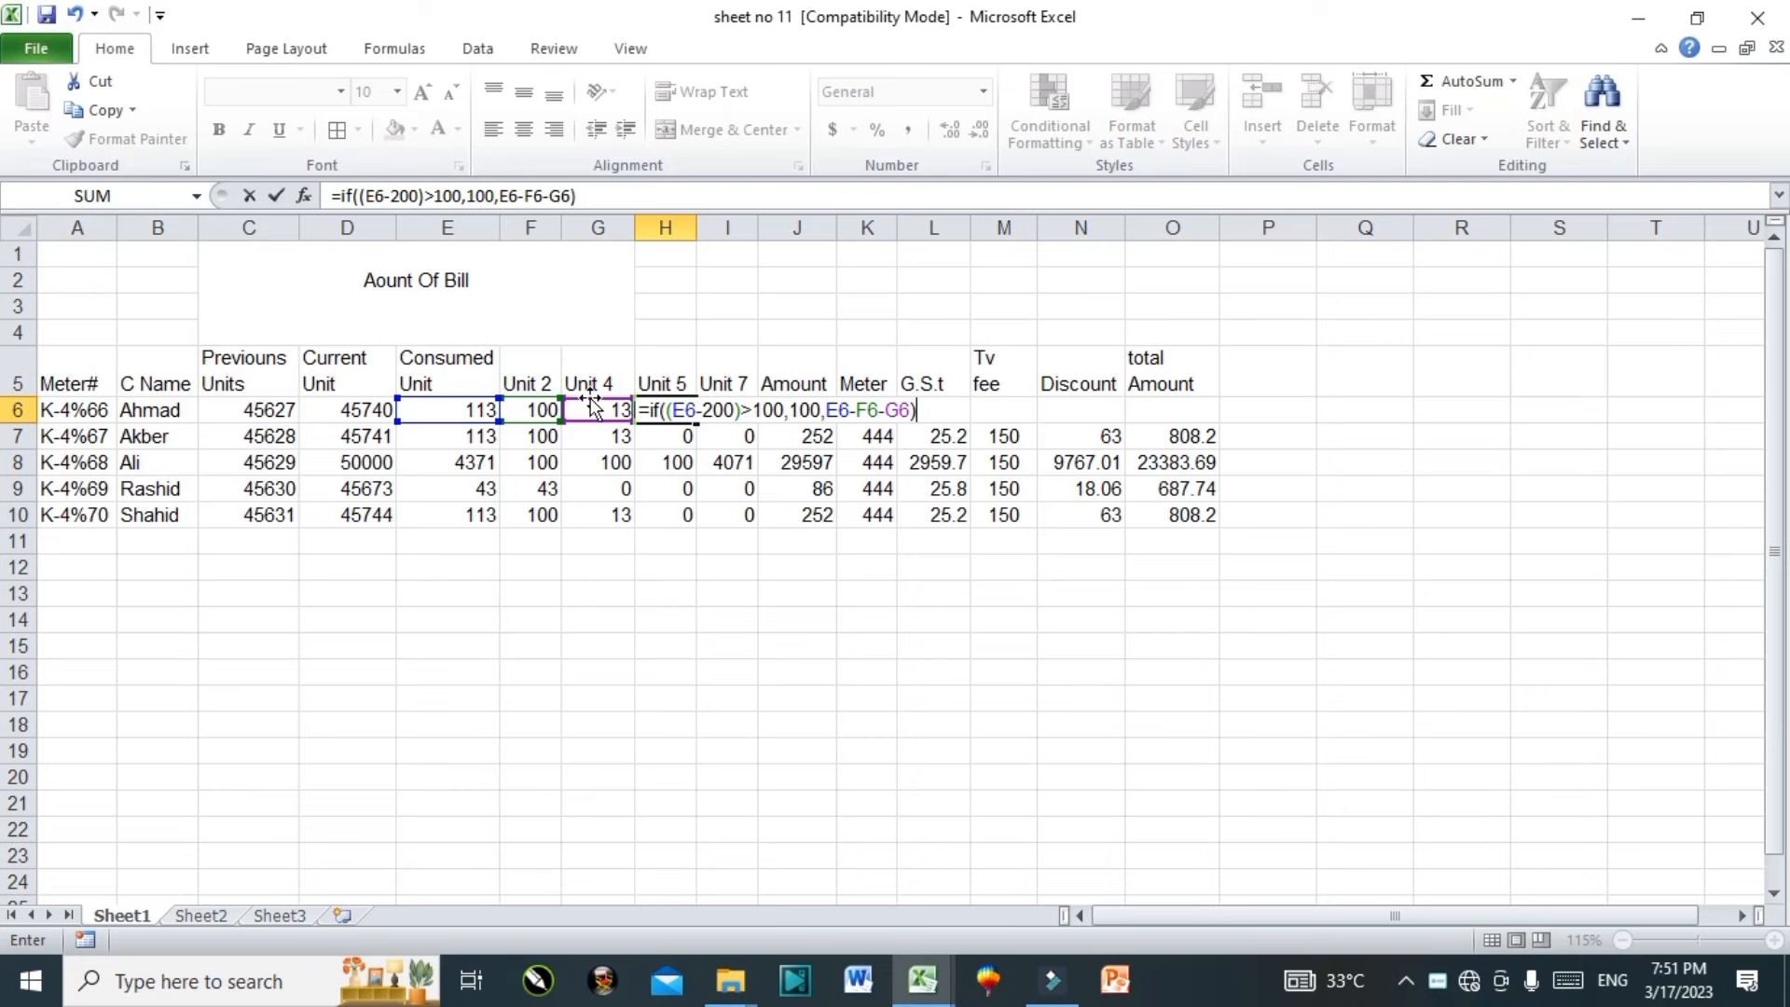
{"action": "key", "text": "Return"}
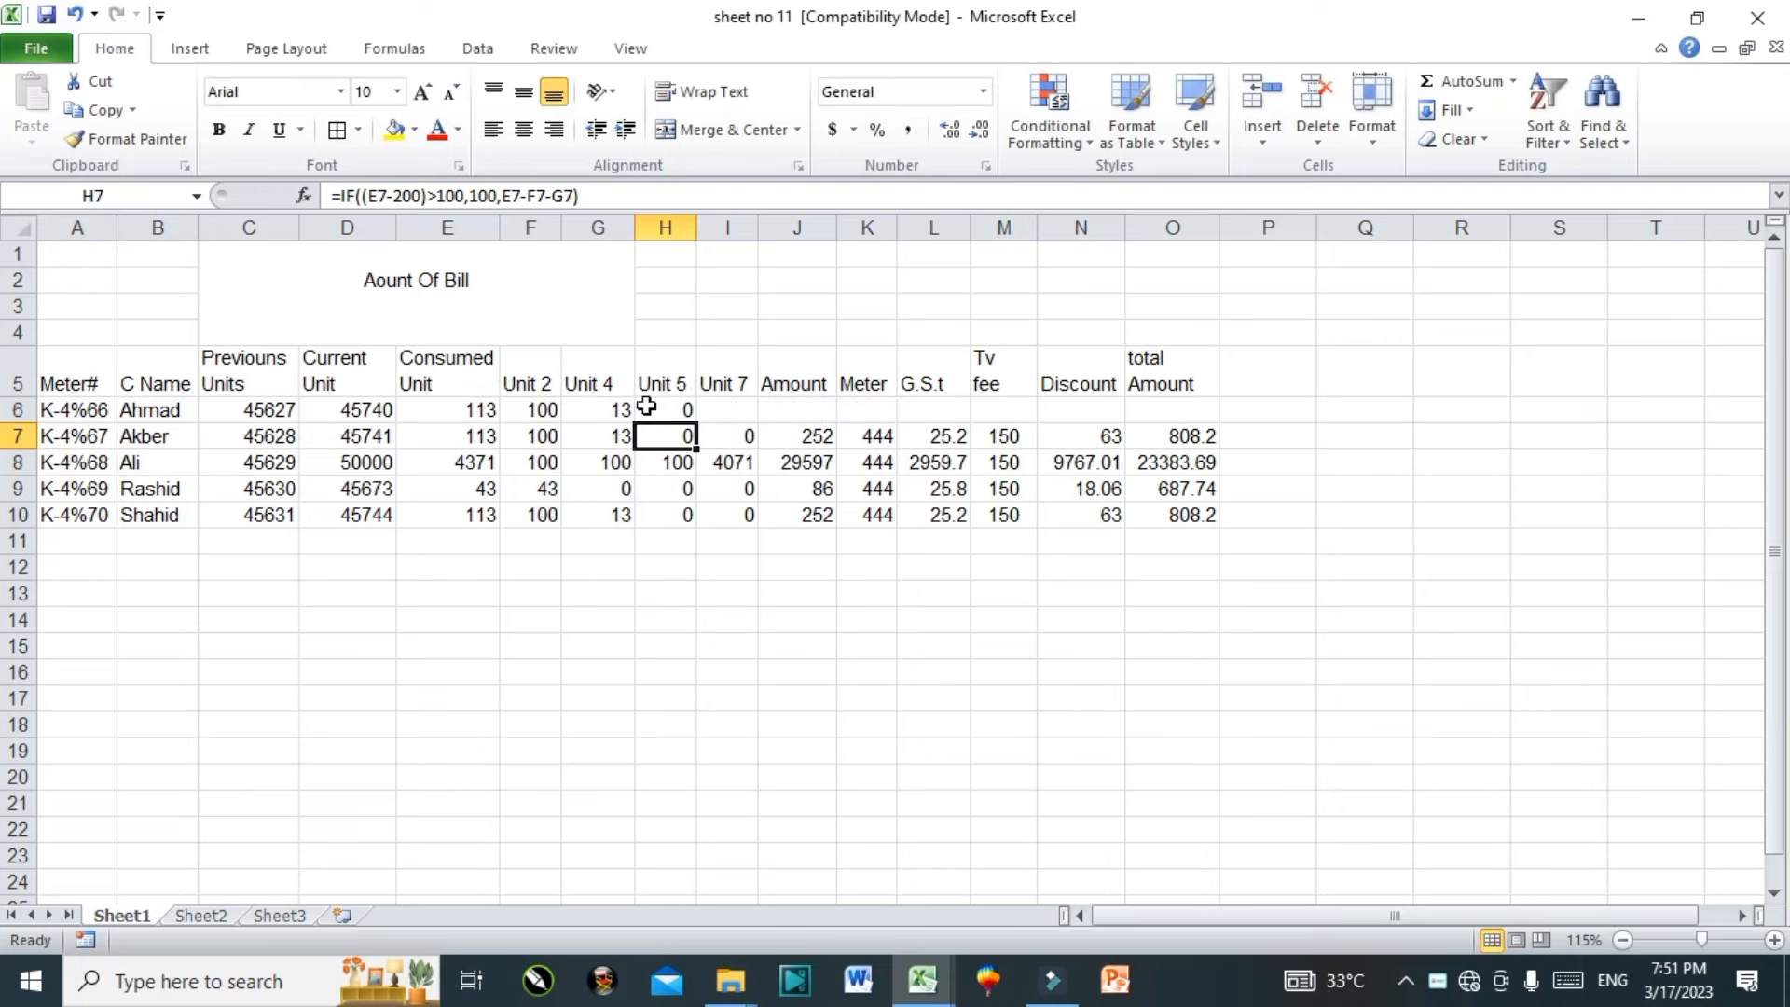
Step: Calculate the first row's Unit 7 value in I6 by subtracting the three lower slabs from the consumed units with =E6-F6-G6-H6
{"action": "left_click", "coordinate": [721, 409]}
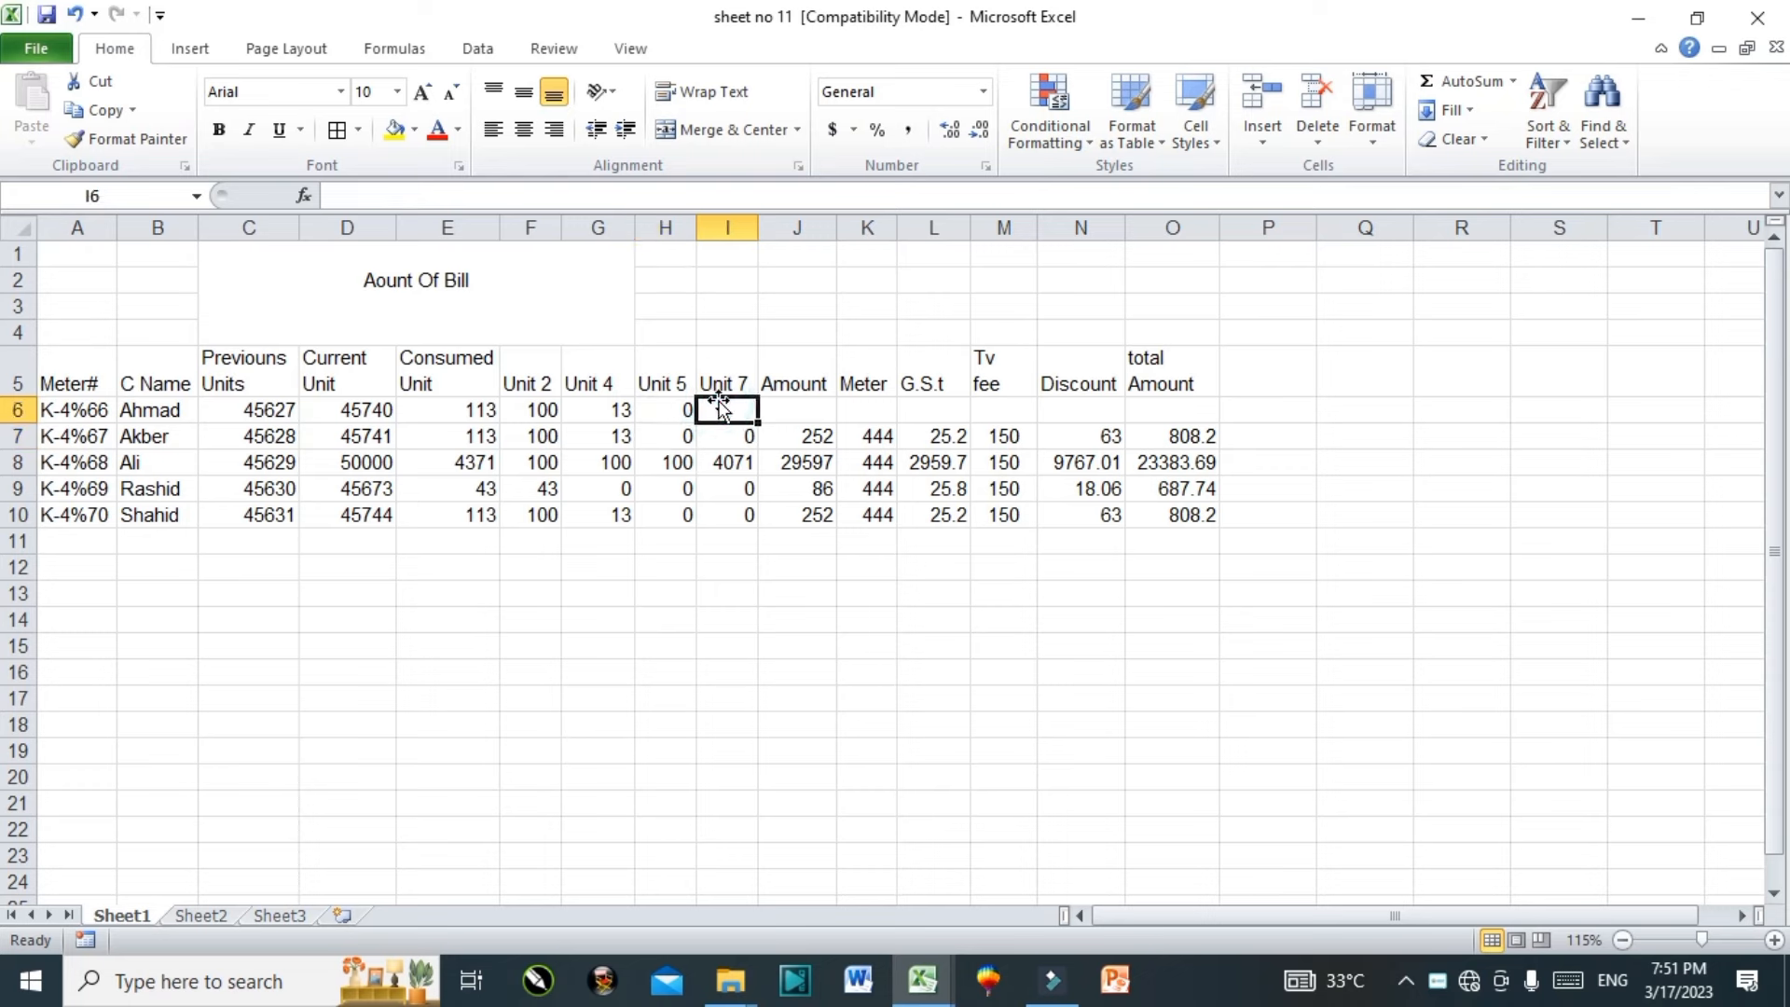
{"action": "type", "text": "="}
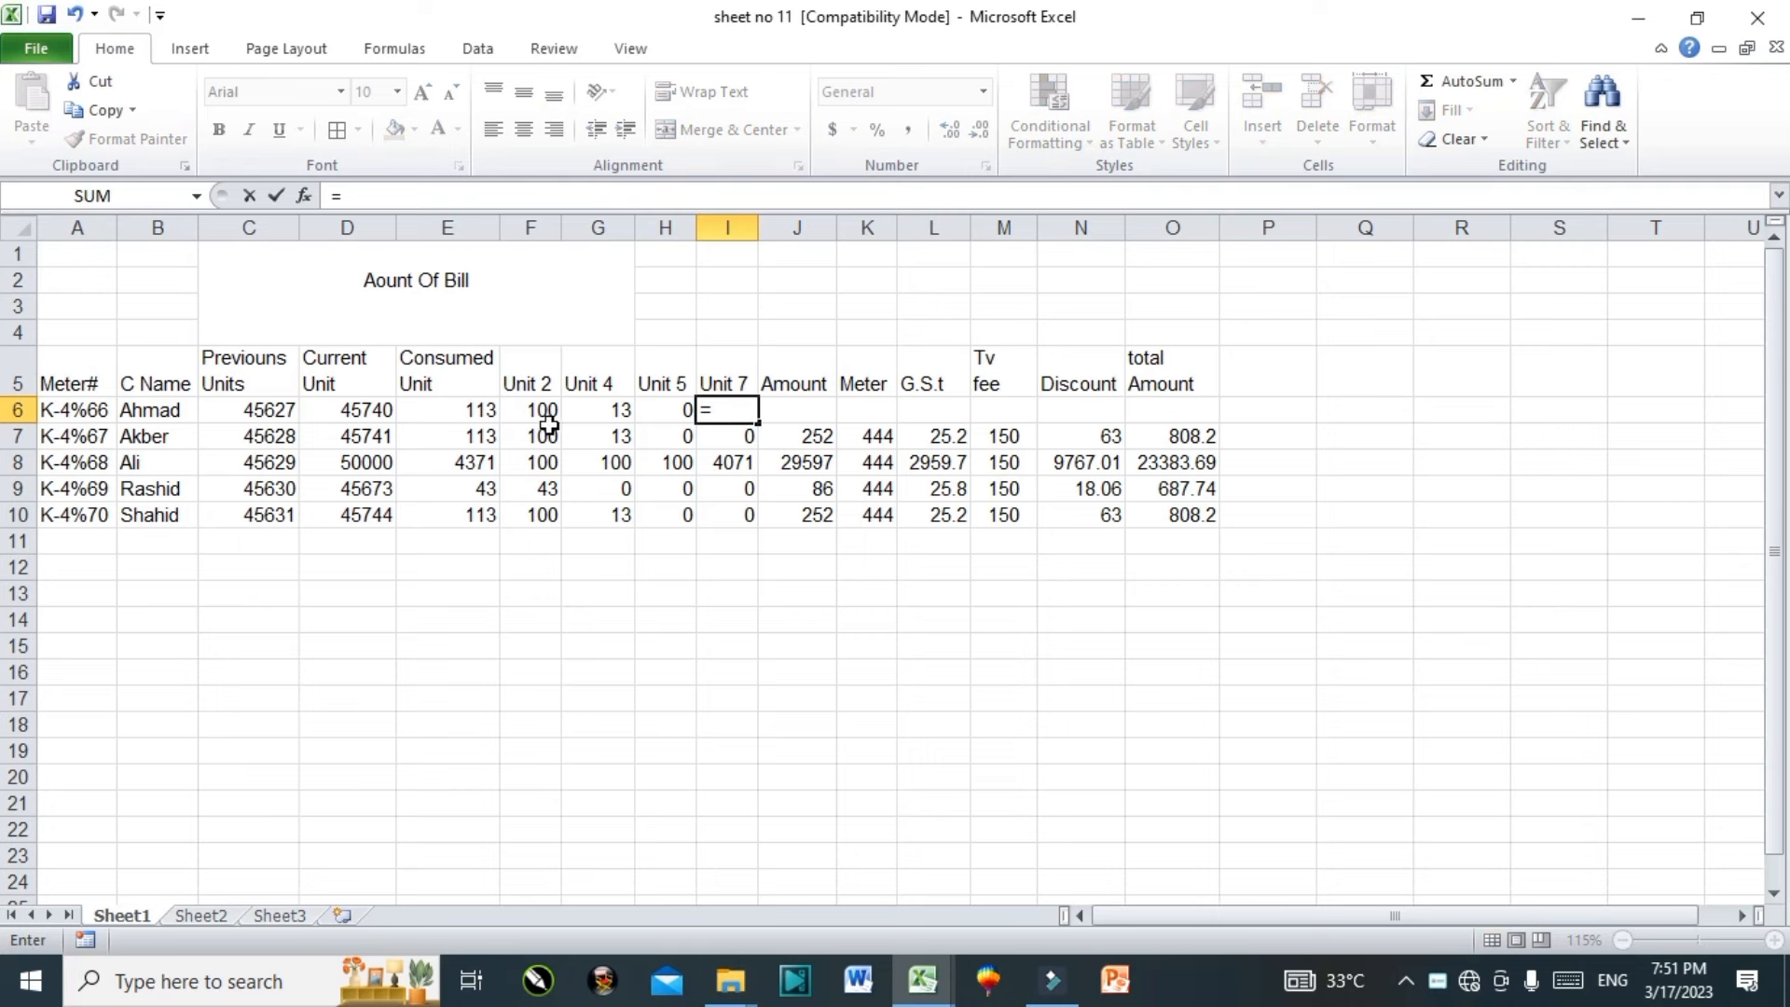
{"action": "left_click", "coordinate": [440, 410]}
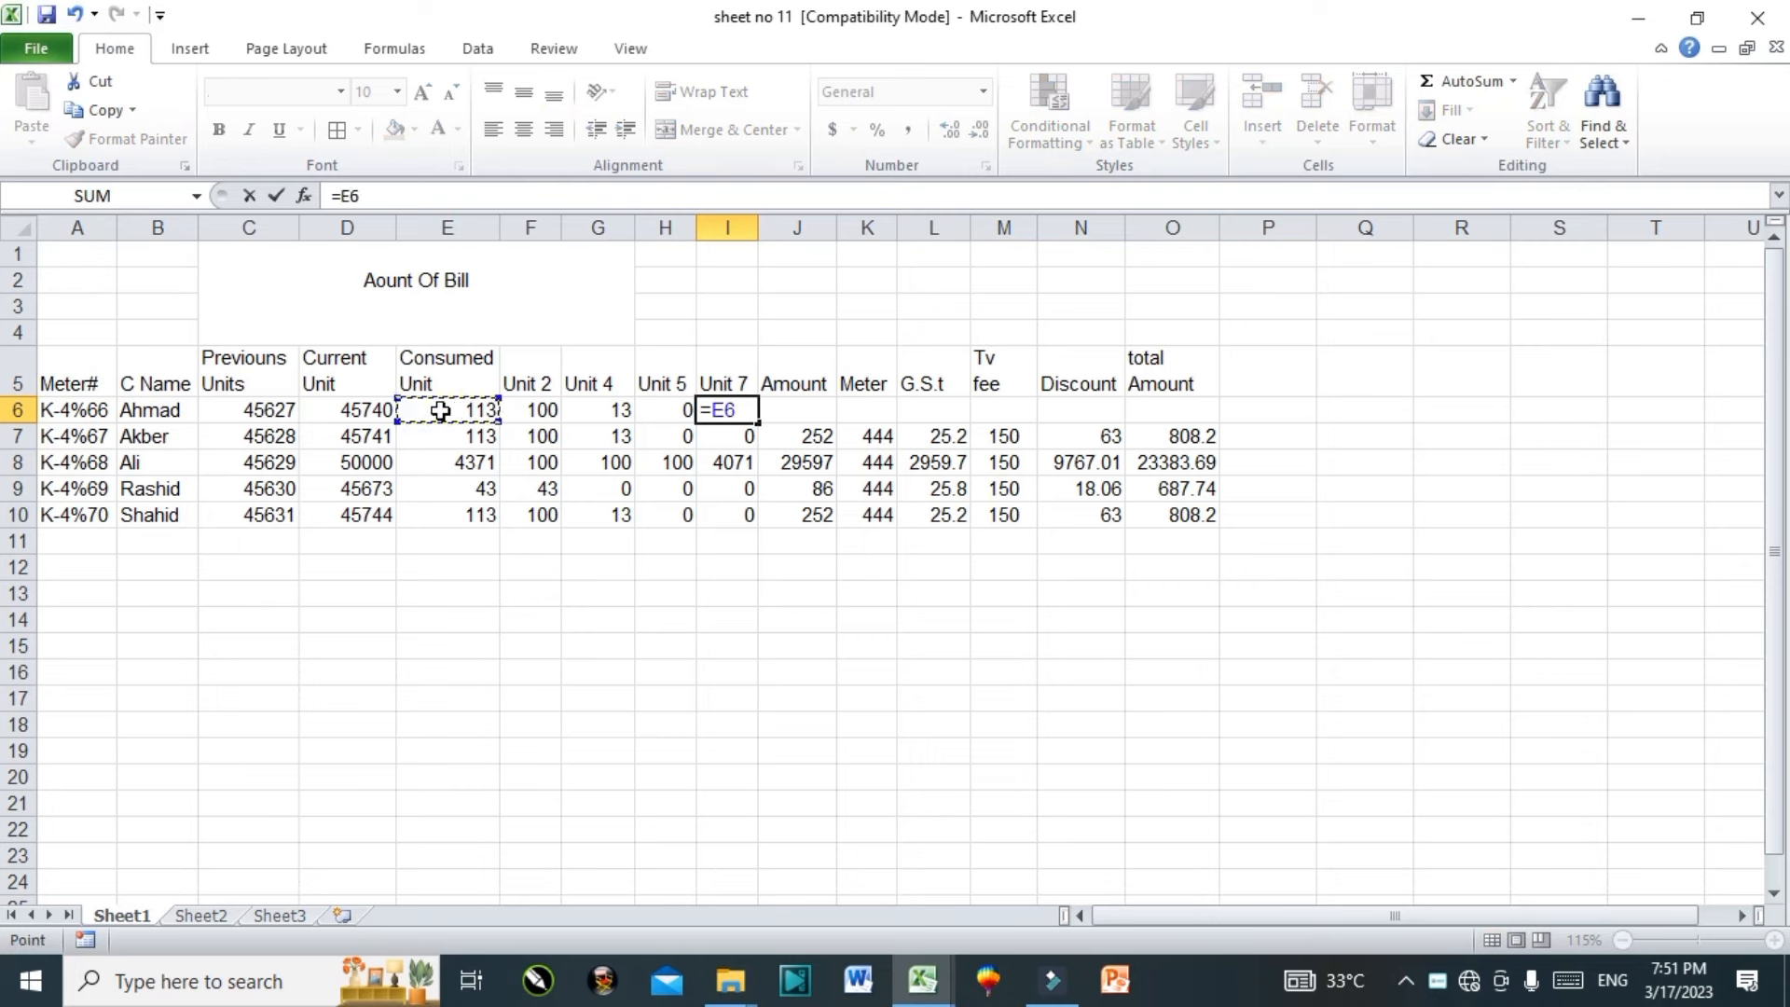
{"action": "type", "text": "-"}
{"action": "left_click", "coordinate": [548, 411]}
{"action": "type", "text": "-"}
{"action": "left_click", "coordinate": [597, 411]}
{"action": "type", "text": "-"}
{"action": "left_click", "coordinate": [669, 409]}
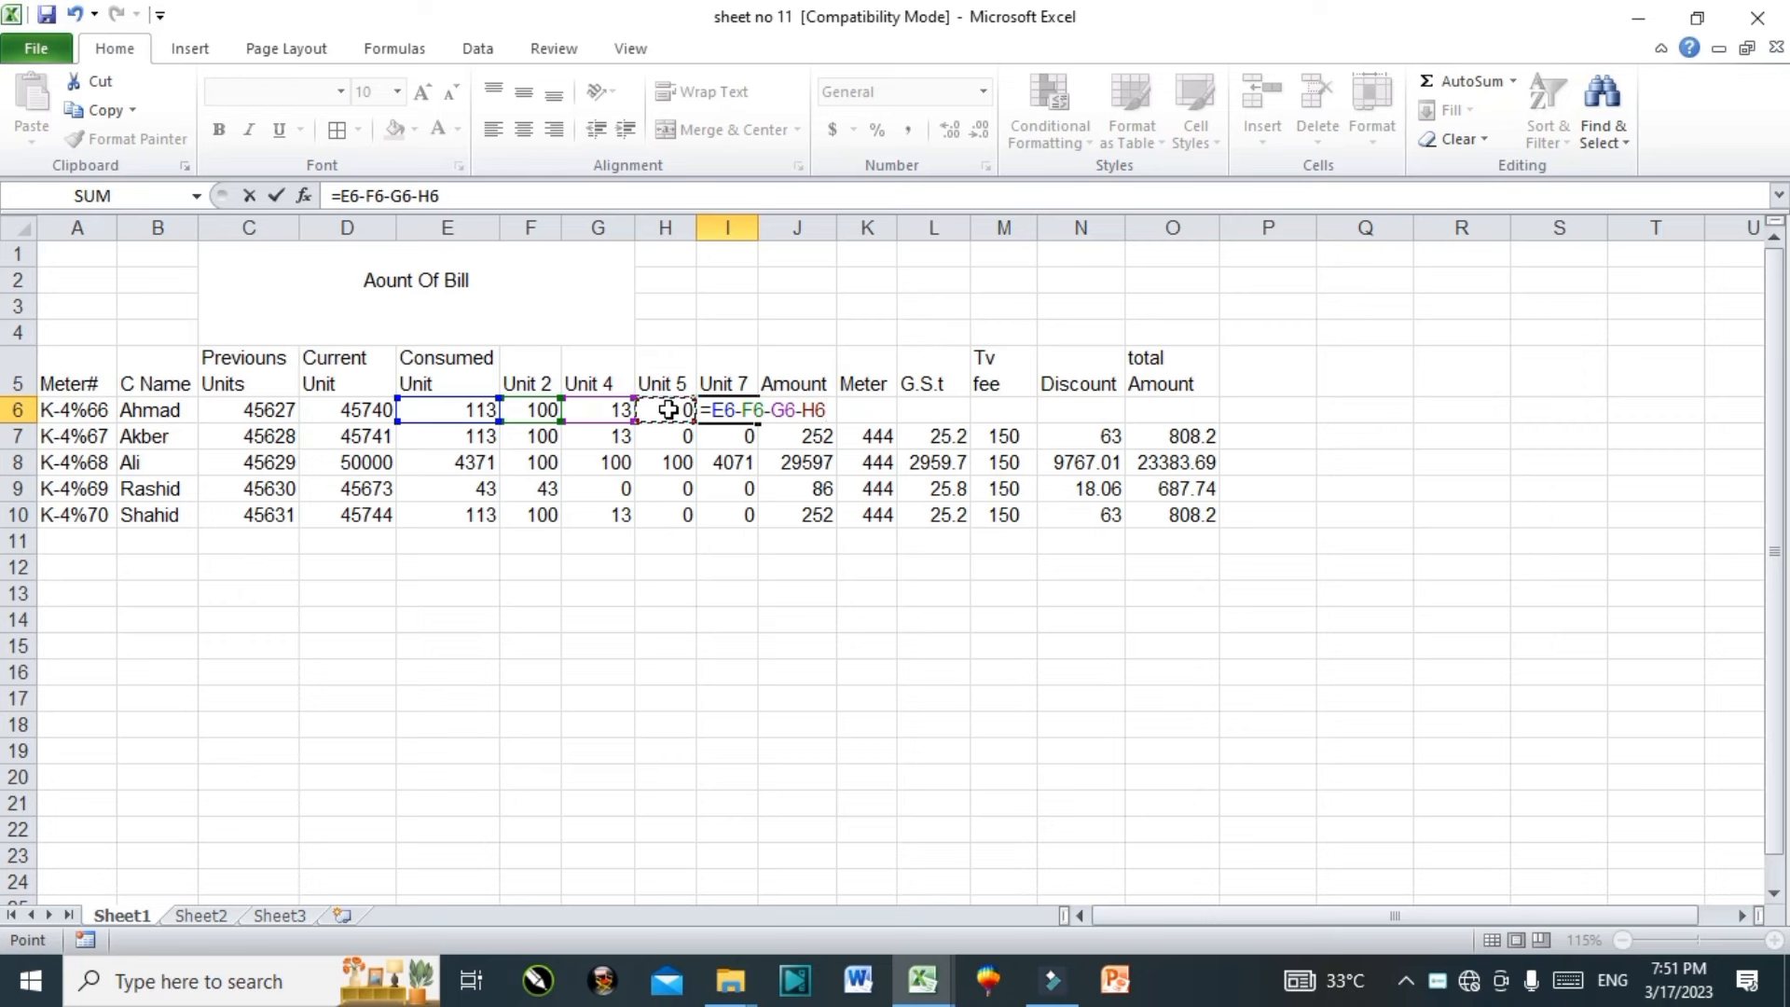
{"action": "key", "text": "Return"}
{"action": "type", "text": "\\"}
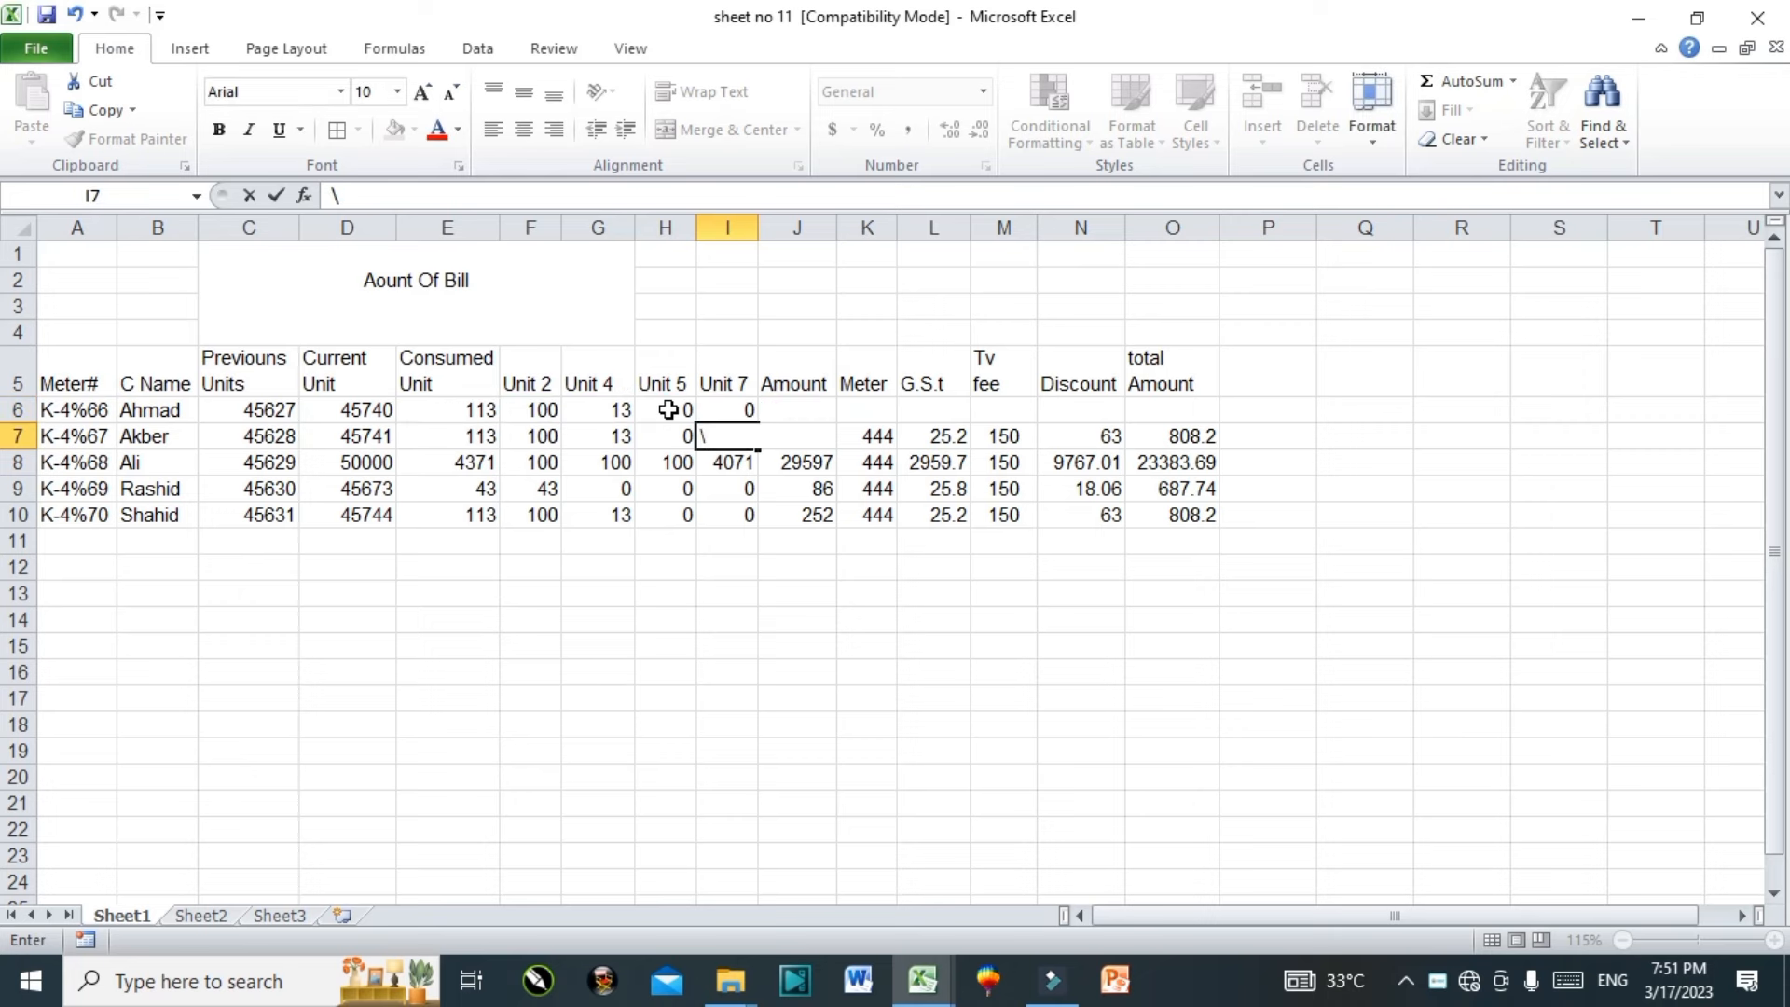
{"action": "key", "text": "BackSpace"}
{"action": "key", "text": "ctrl+v"}
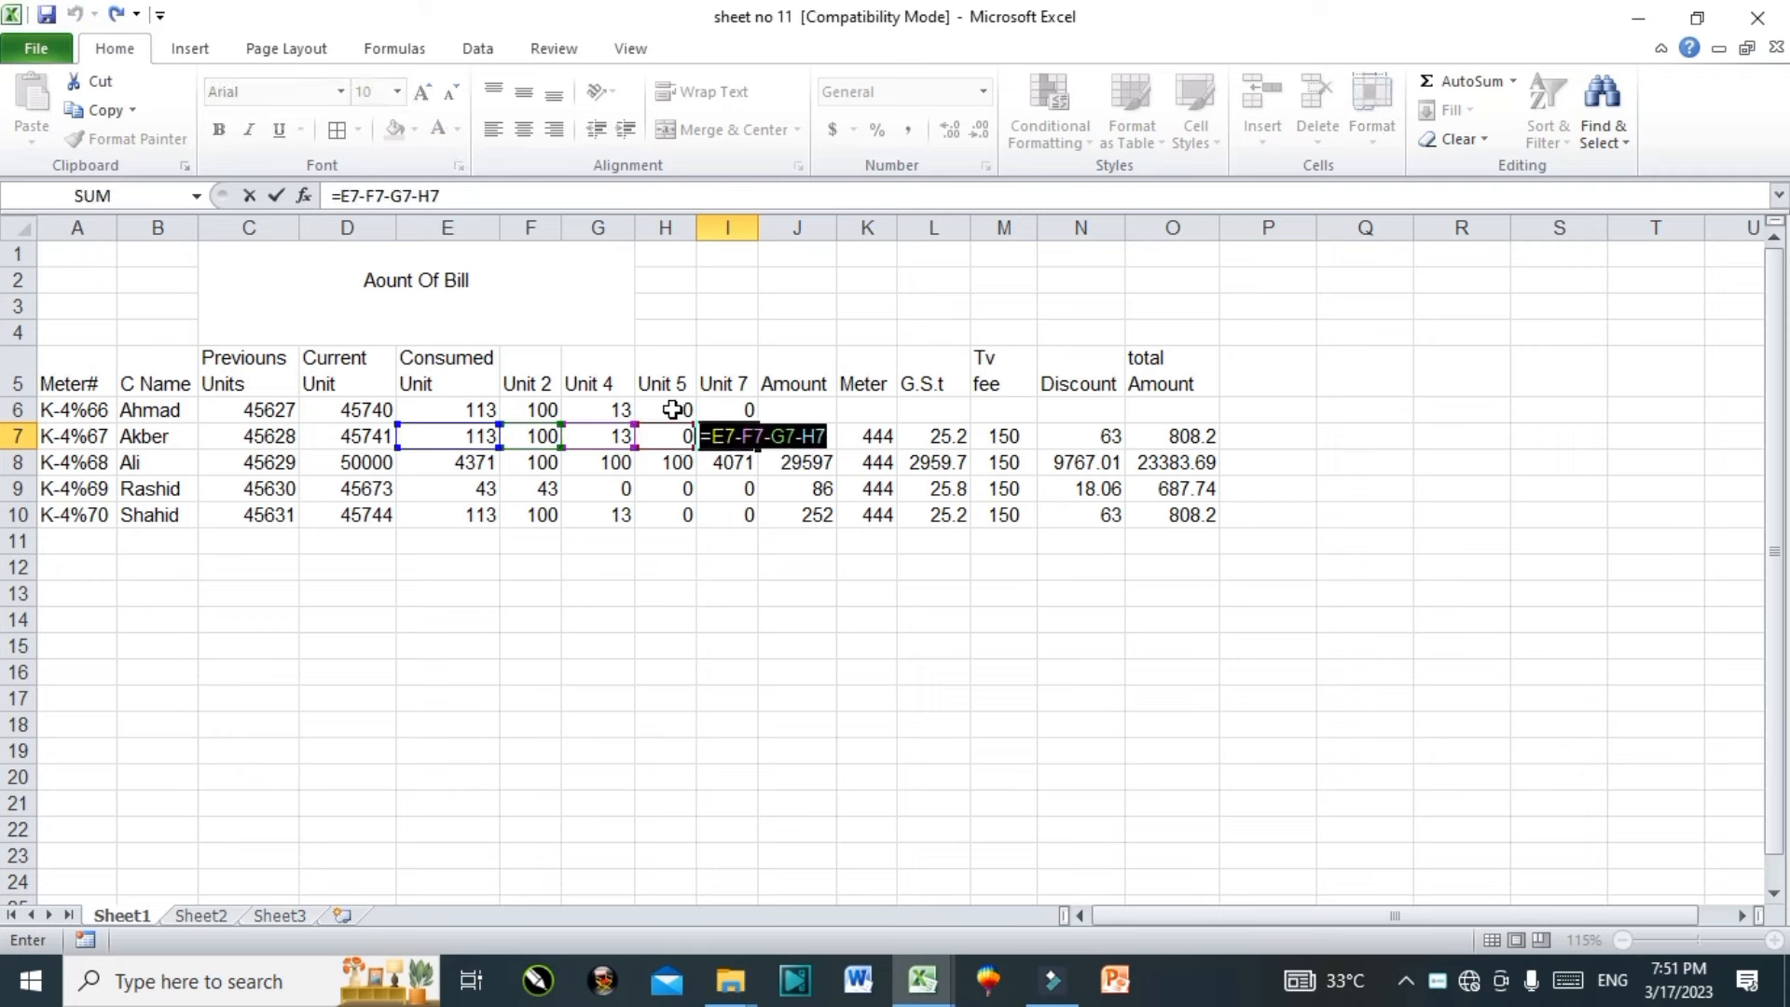
{"action": "key", "text": "Return"}
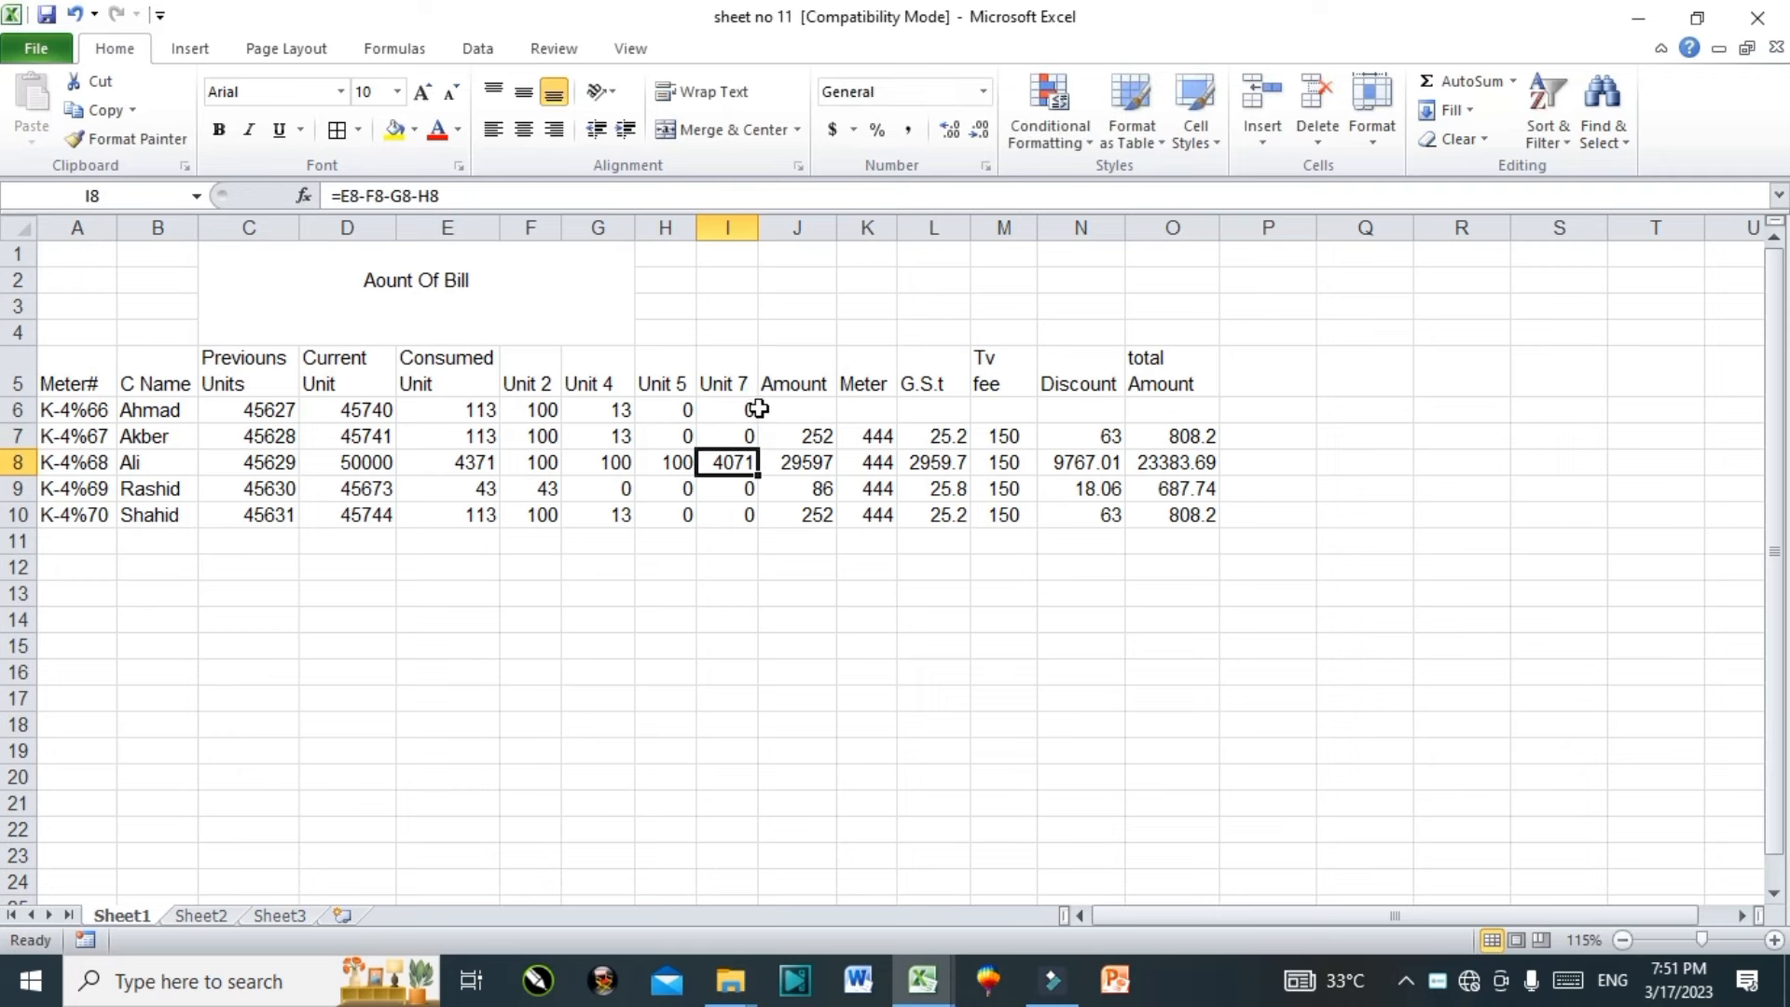
Step: Begin the first row's Amount formula in J6 with the Unit 2 and Unit 4 terms, =(F6*2)+(G6*4)+
{"action": "left_click", "coordinate": [802, 412]}
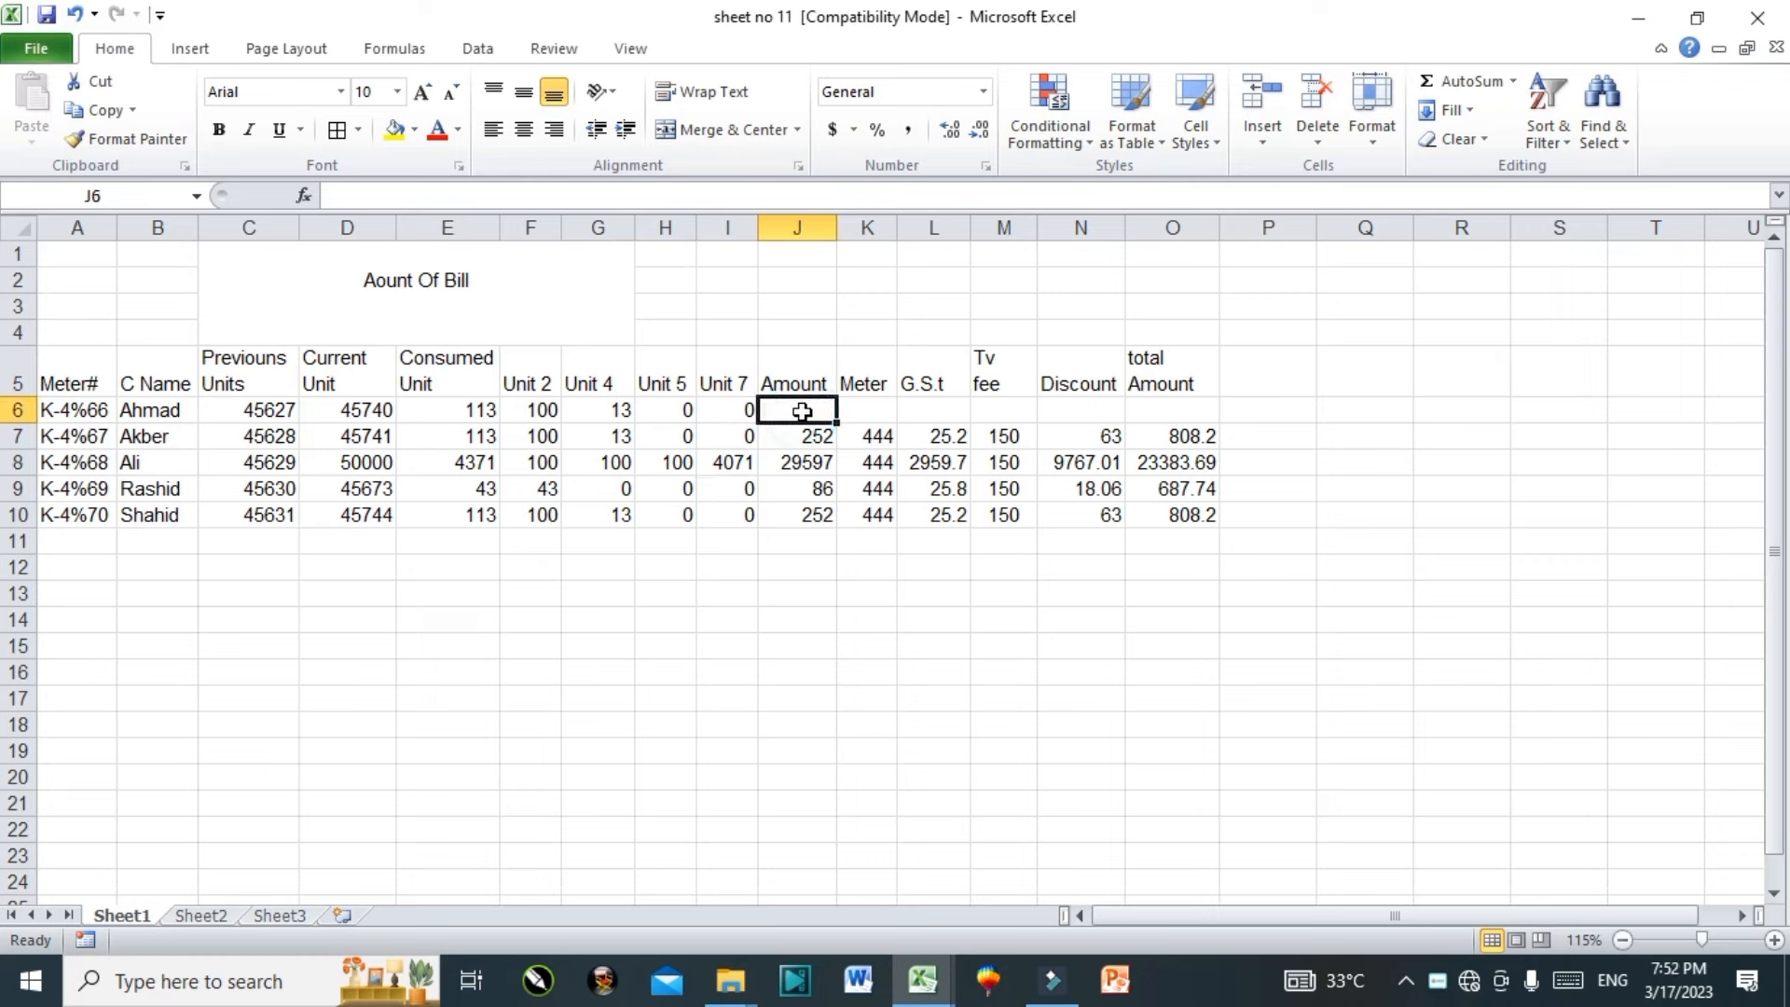
{"action": "type", "text": "="}
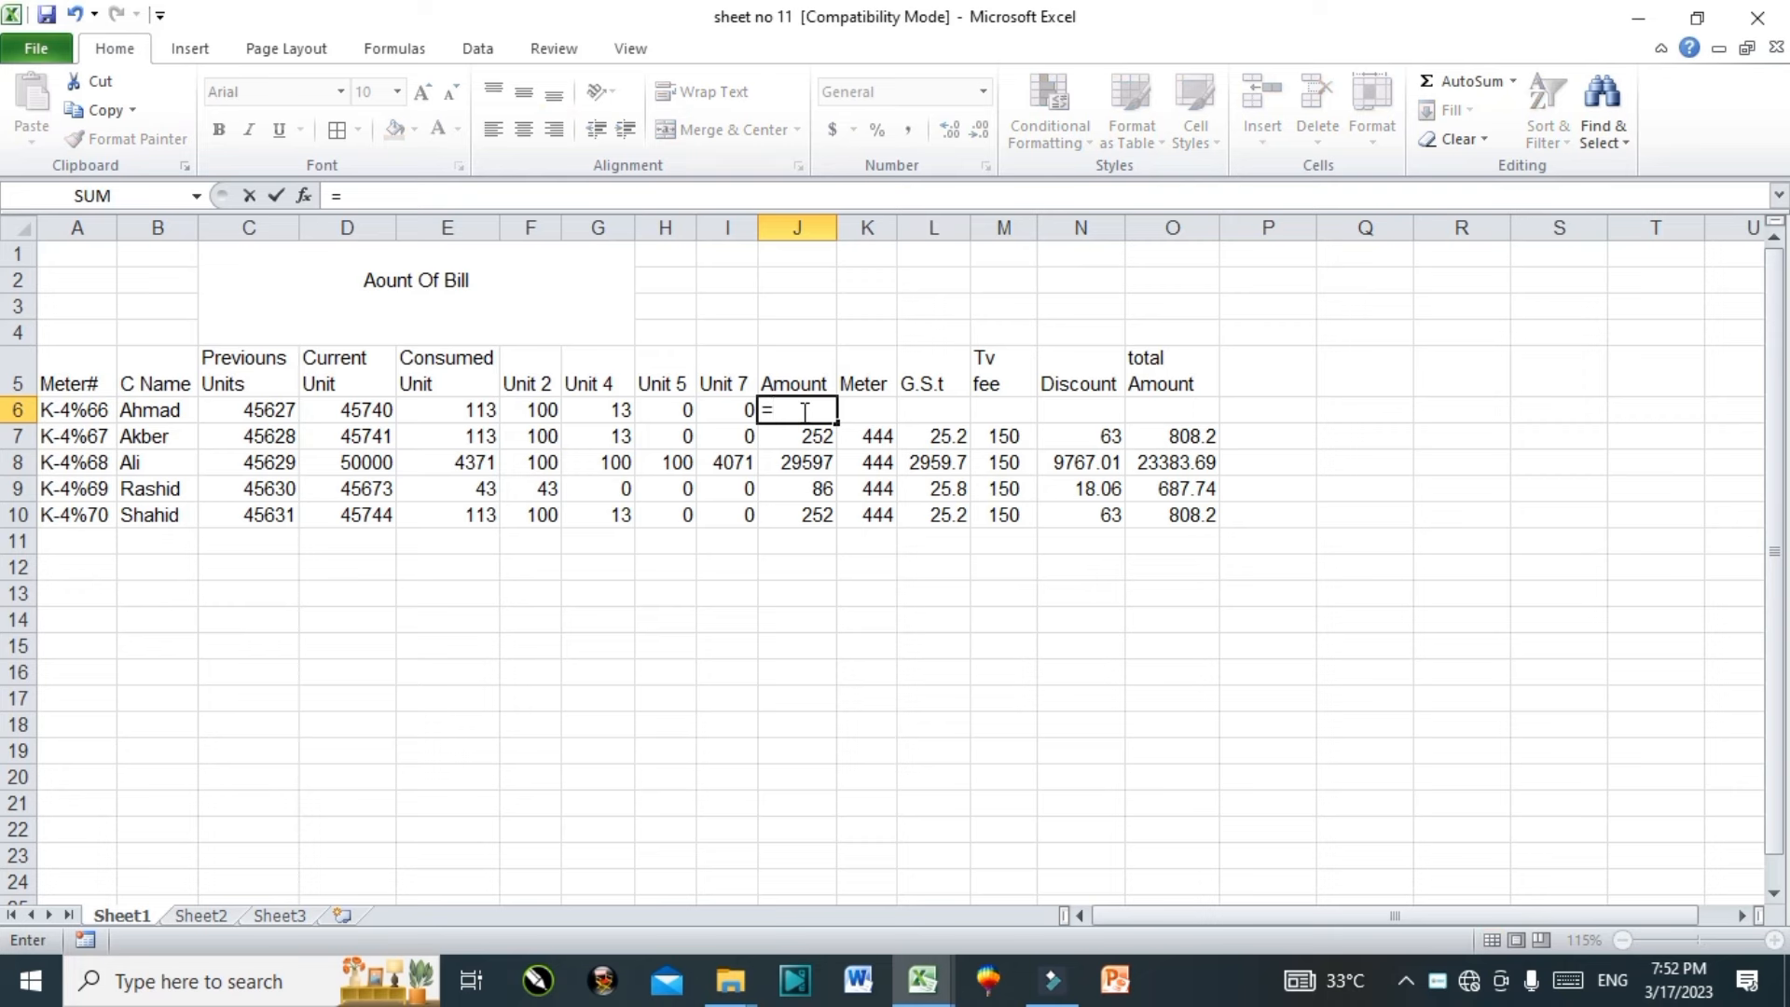
{"action": "type", "text": "("}
{"action": "left_click", "coordinate": [546, 409]}
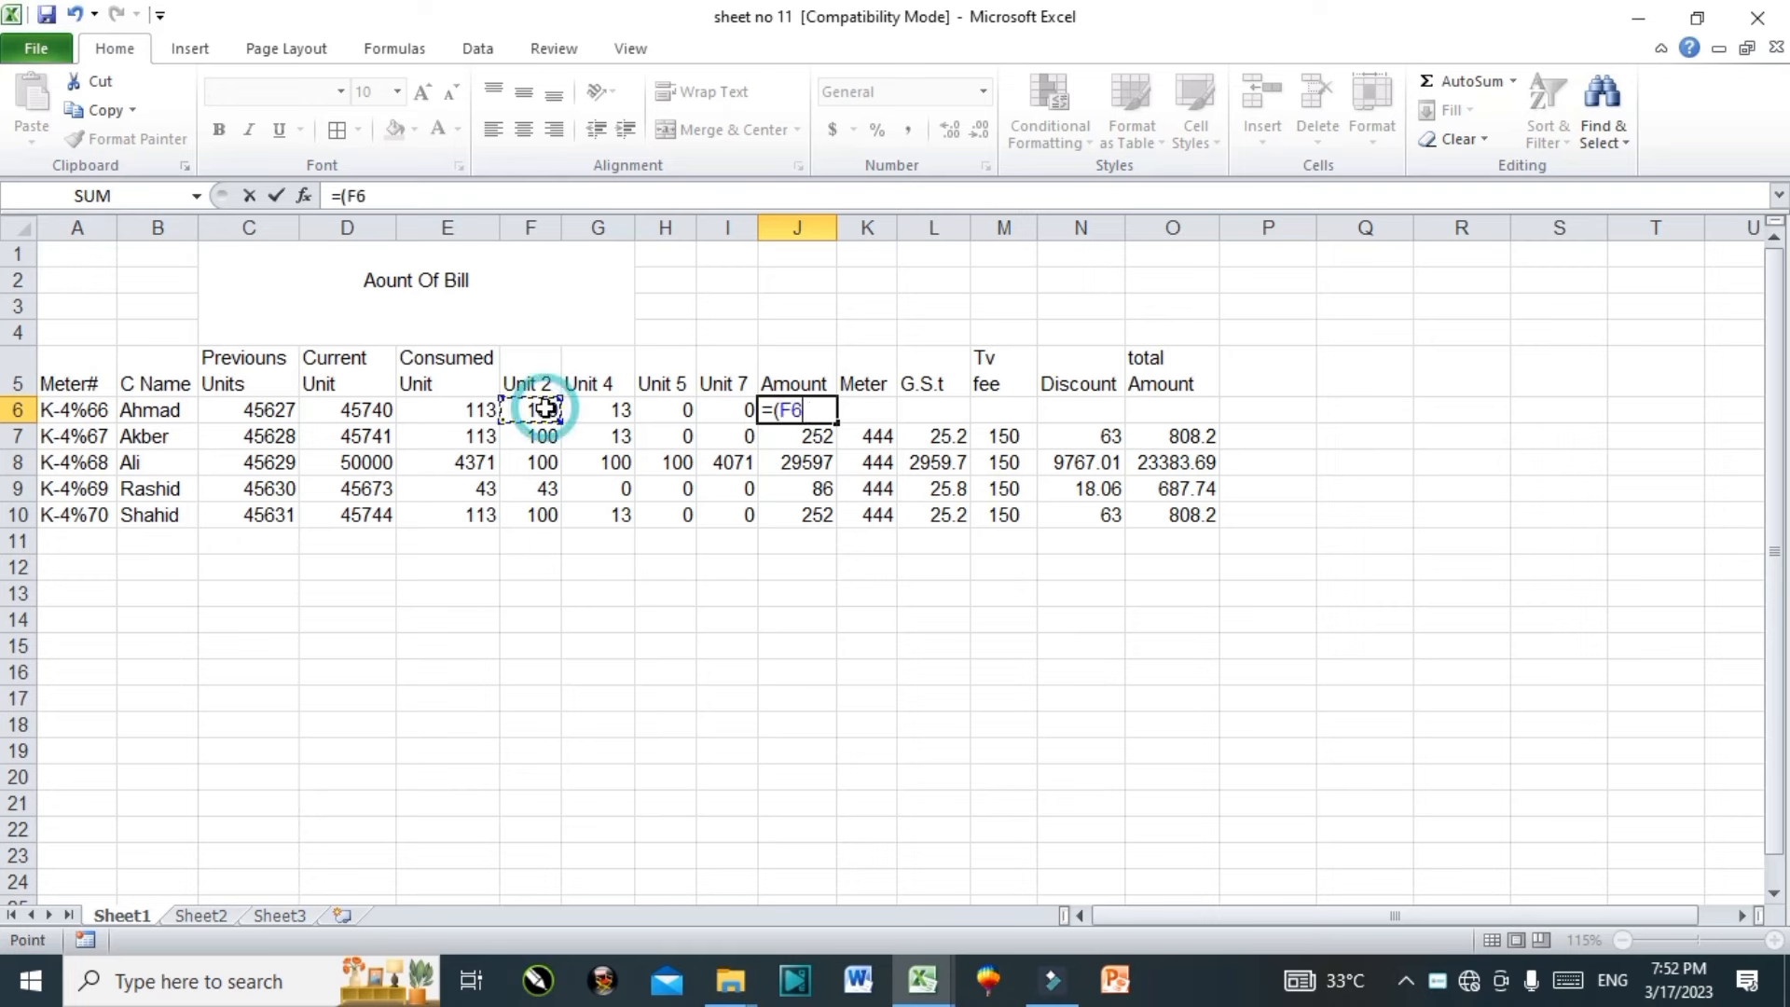
{"action": "type", "text": "*2)_"}
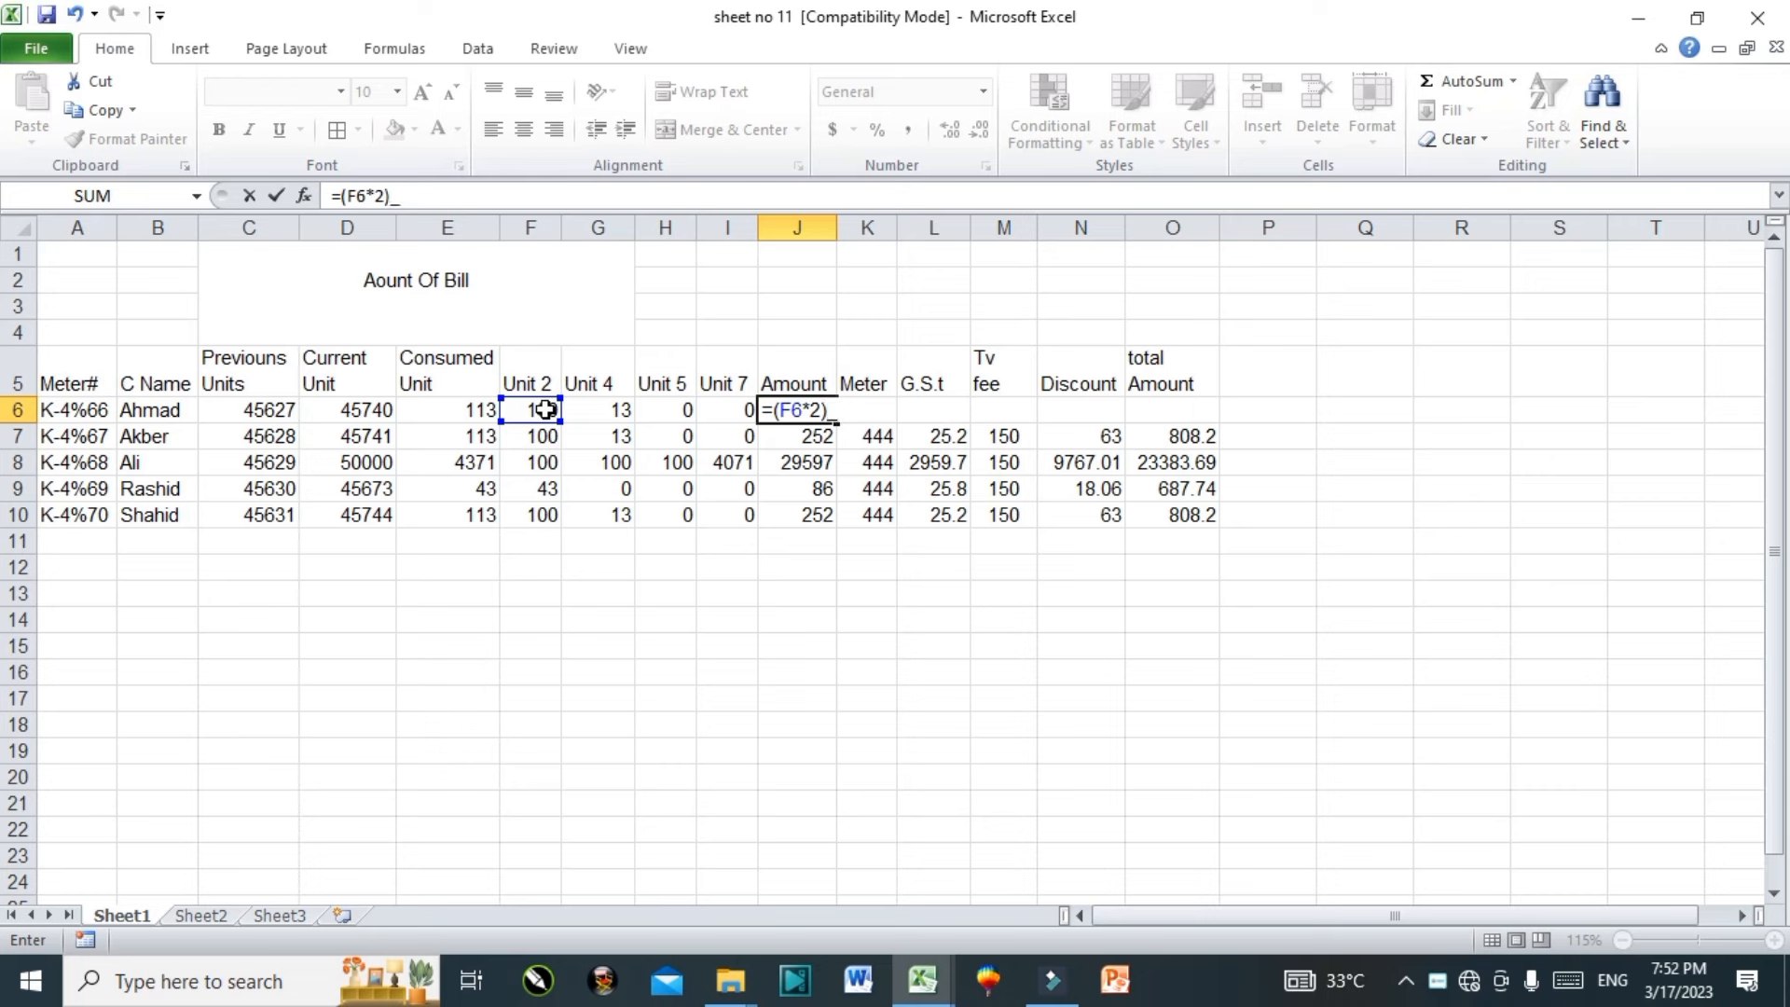
{"action": "key", "text": "BackSpace"}
{"action": "type", "text": "+("}
{"action": "left_click", "coordinate": [594, 410]}
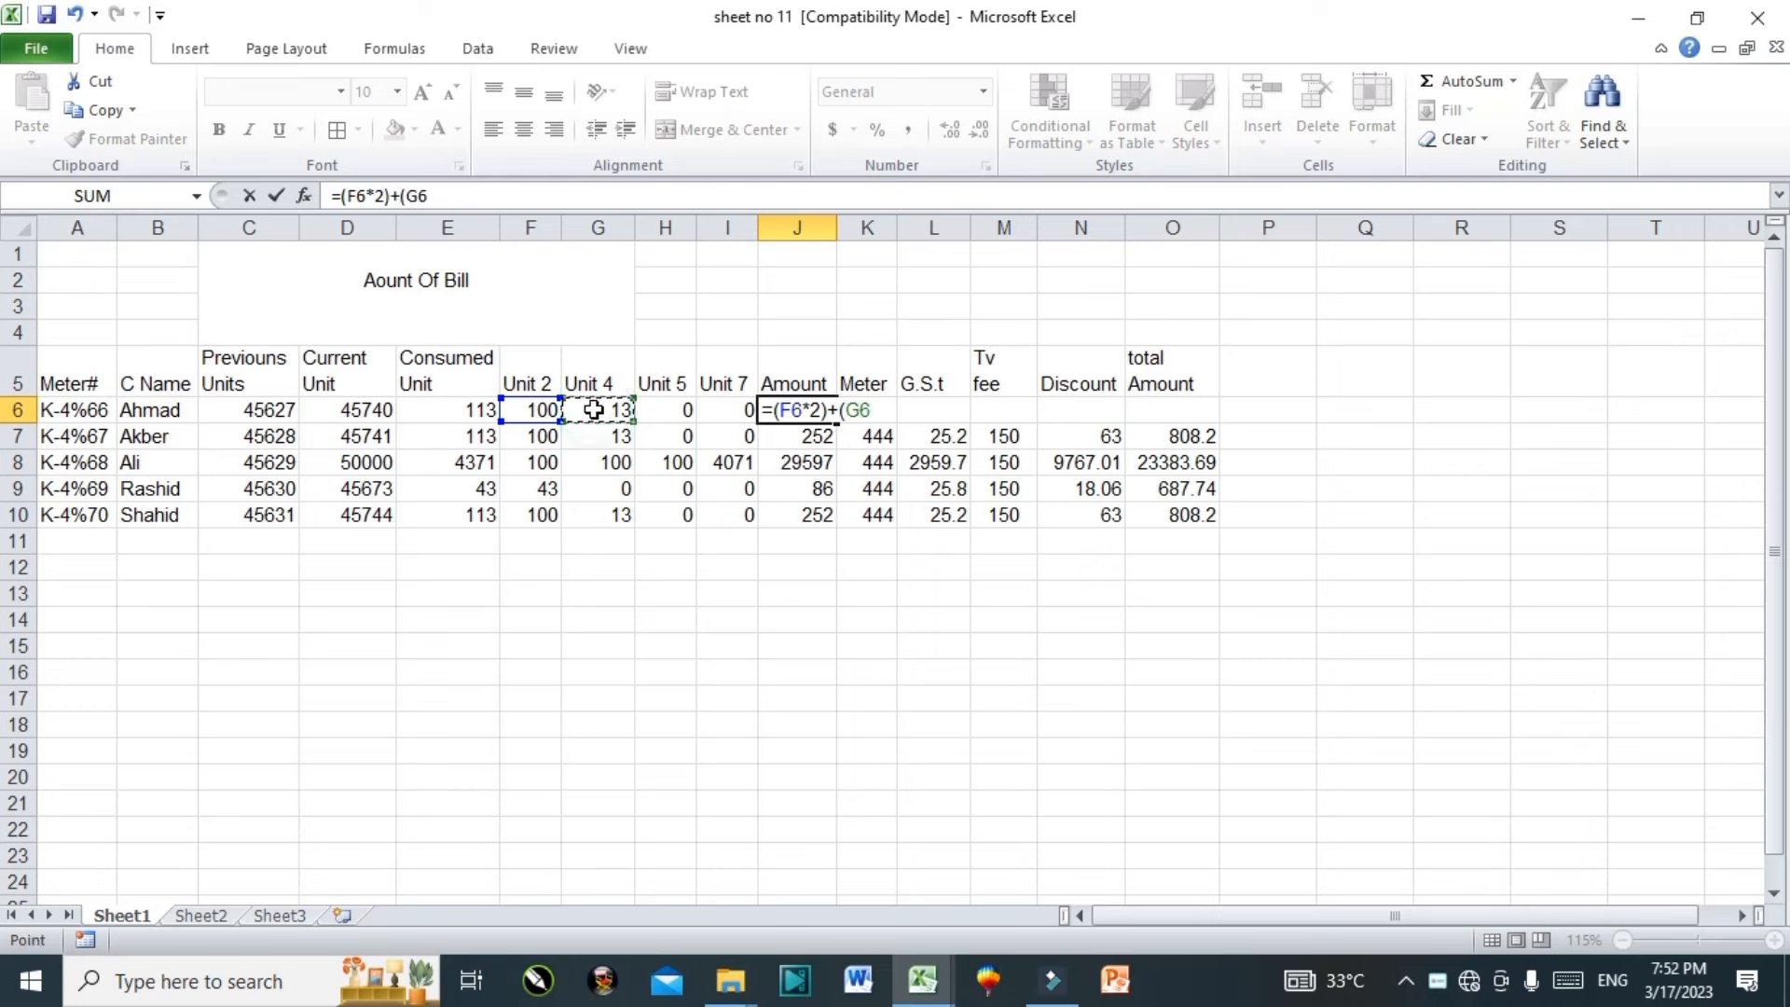
{"action": "type", "text": "*"}
{"action": "type", "text": "$"}
{"action": "key", "text": "BackSpace"}
{"action": "type", "text": "4)+"}
Step: Complete J6's Amount formula with the Unit 5 and Unit 7 terms, making it =(F6*2)+(G6*4)+(H6*5)+(I6*7)
{"action": "left_click", "coordinate": [665, 408]}
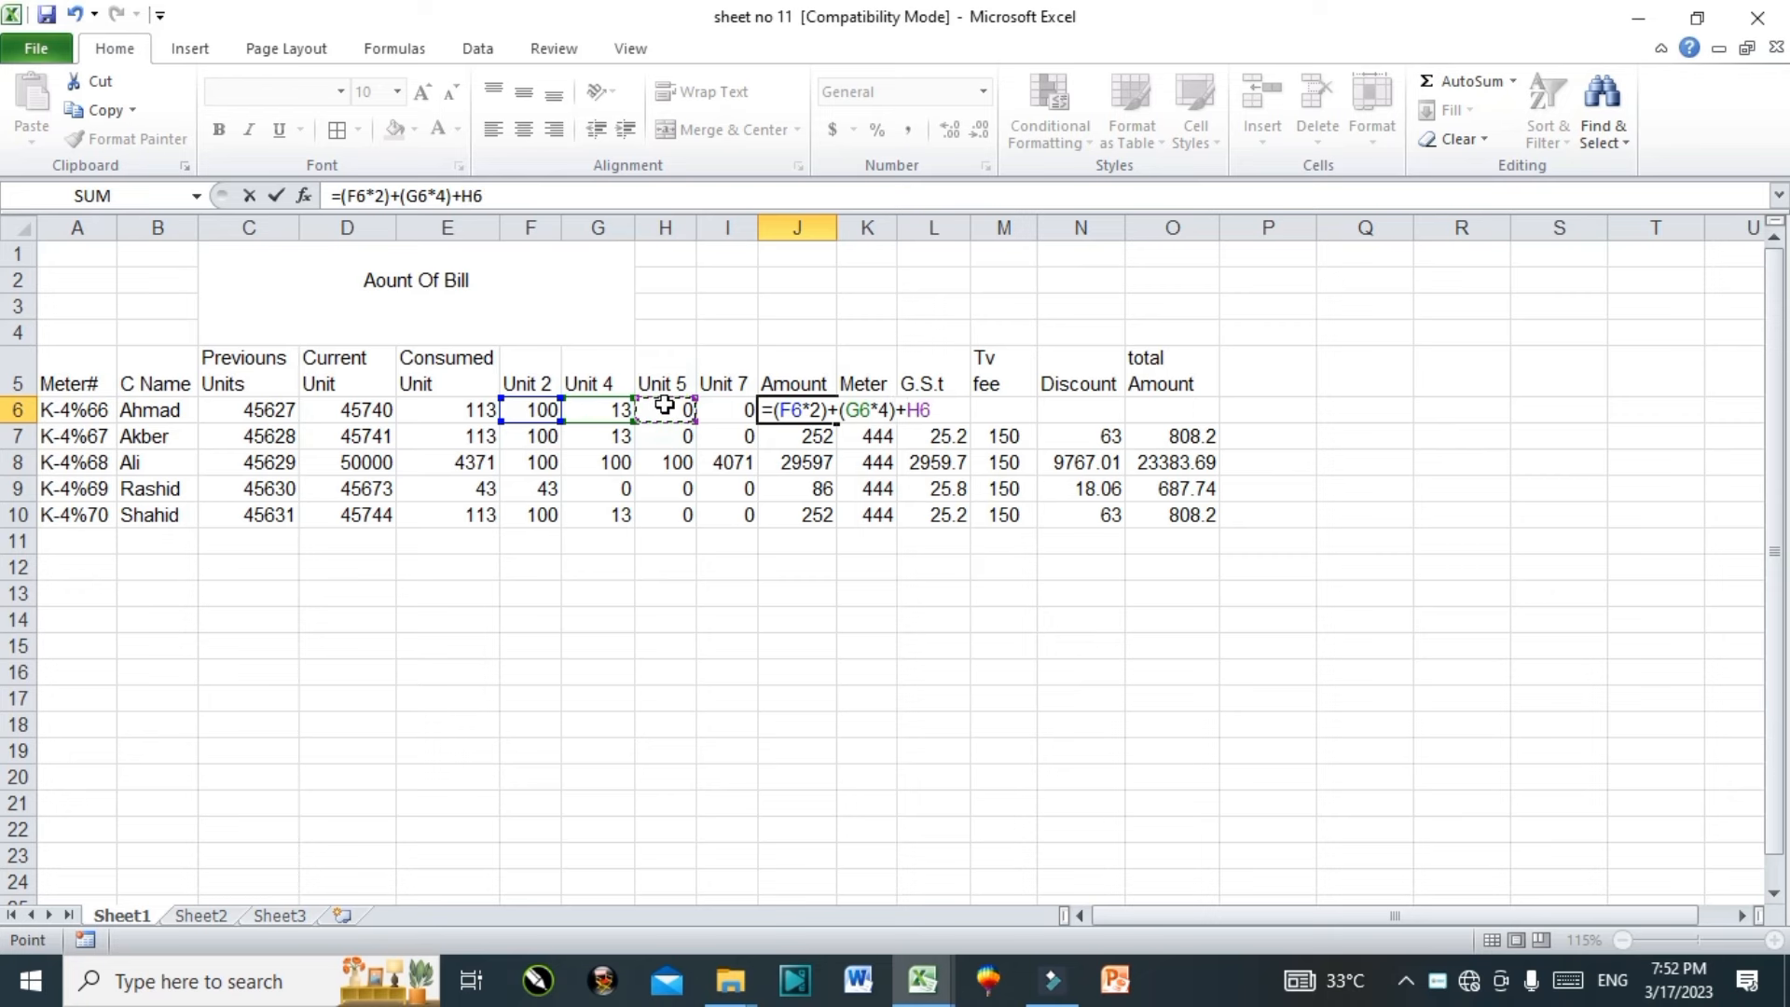
{"action": "key", "text": "BackSpace"}
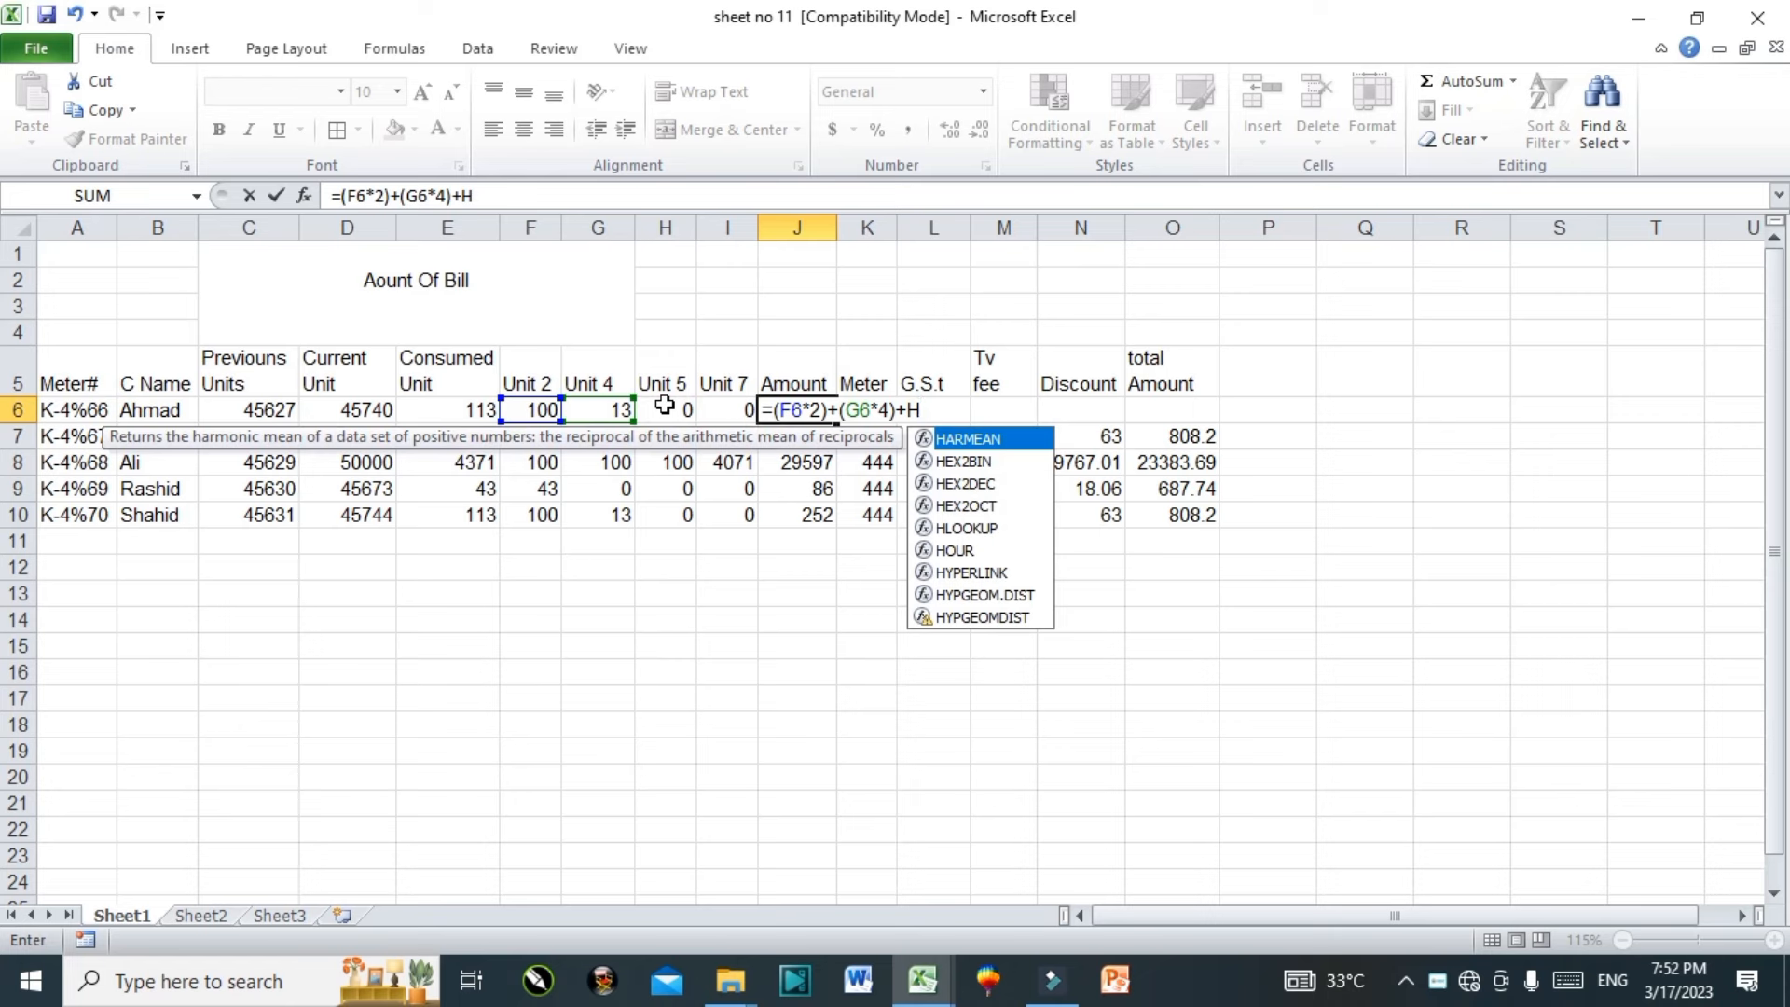
{"action": "key", "text": "BackSpace"}
{"action": "type", "text": "("}
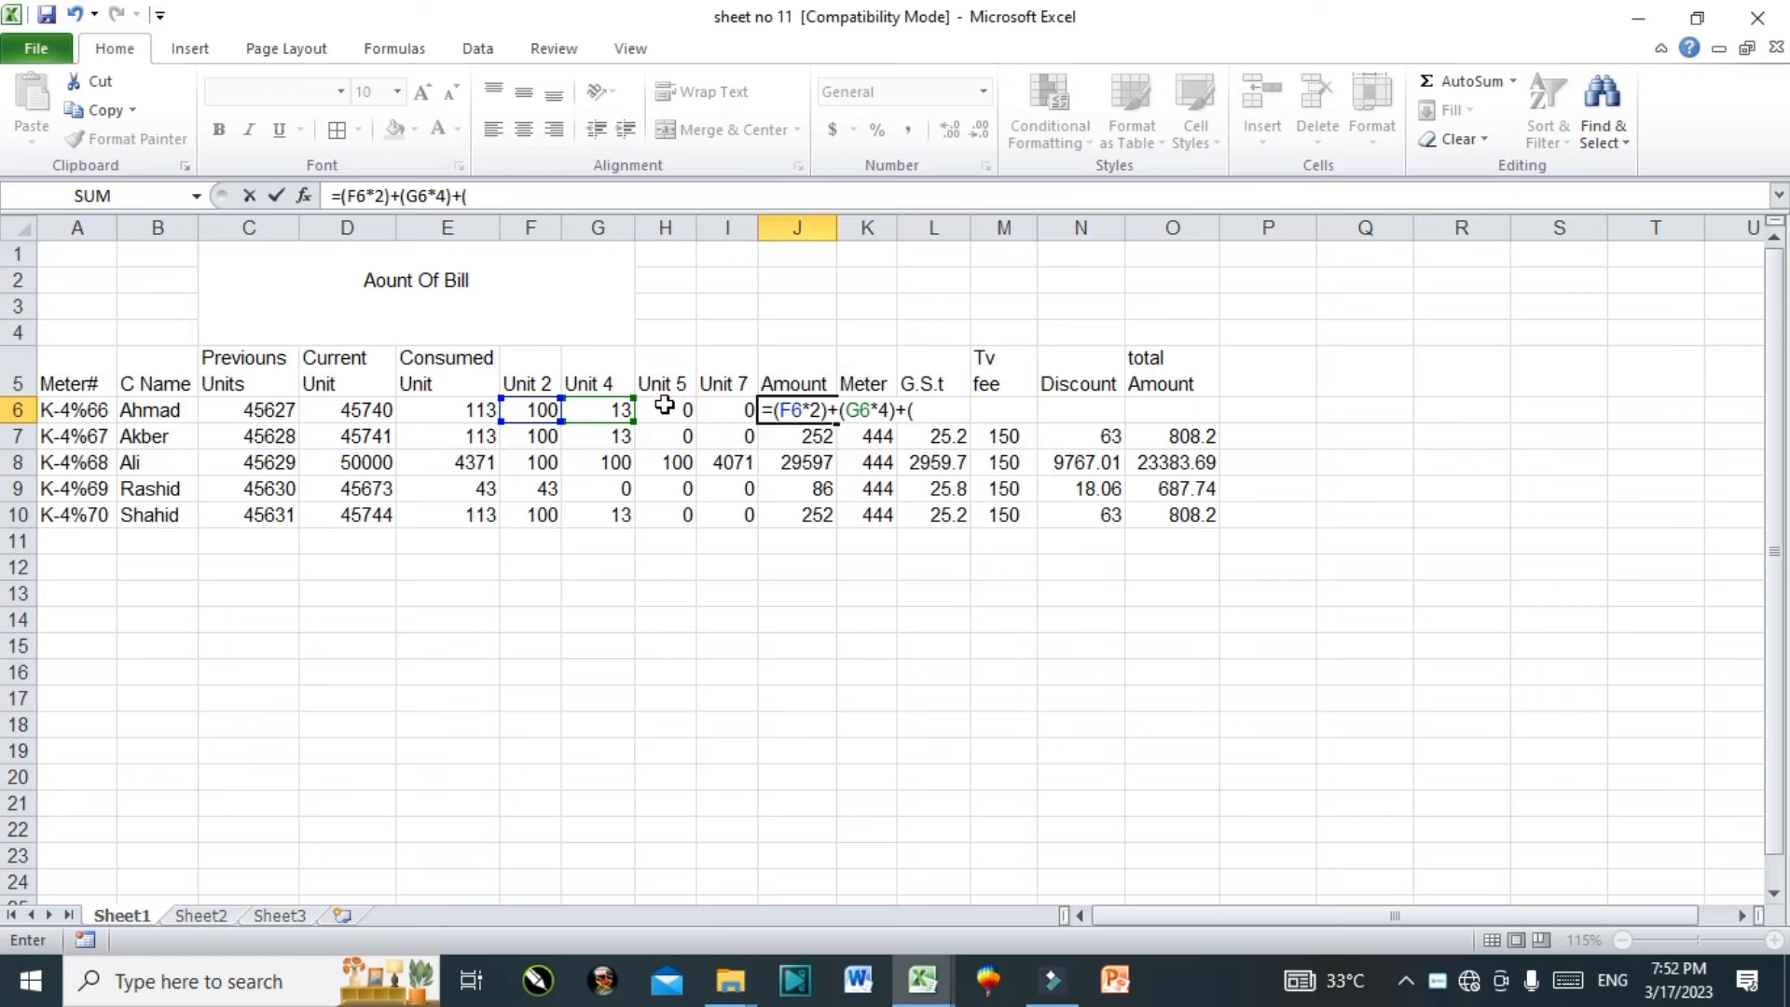
{"action": "left_click", "coordinate": [665, 407]}
{"action": "type", "text": "*5)="}
{"action": "key", "text": "BackSpace"}
{"action": "type", "text": "+("}
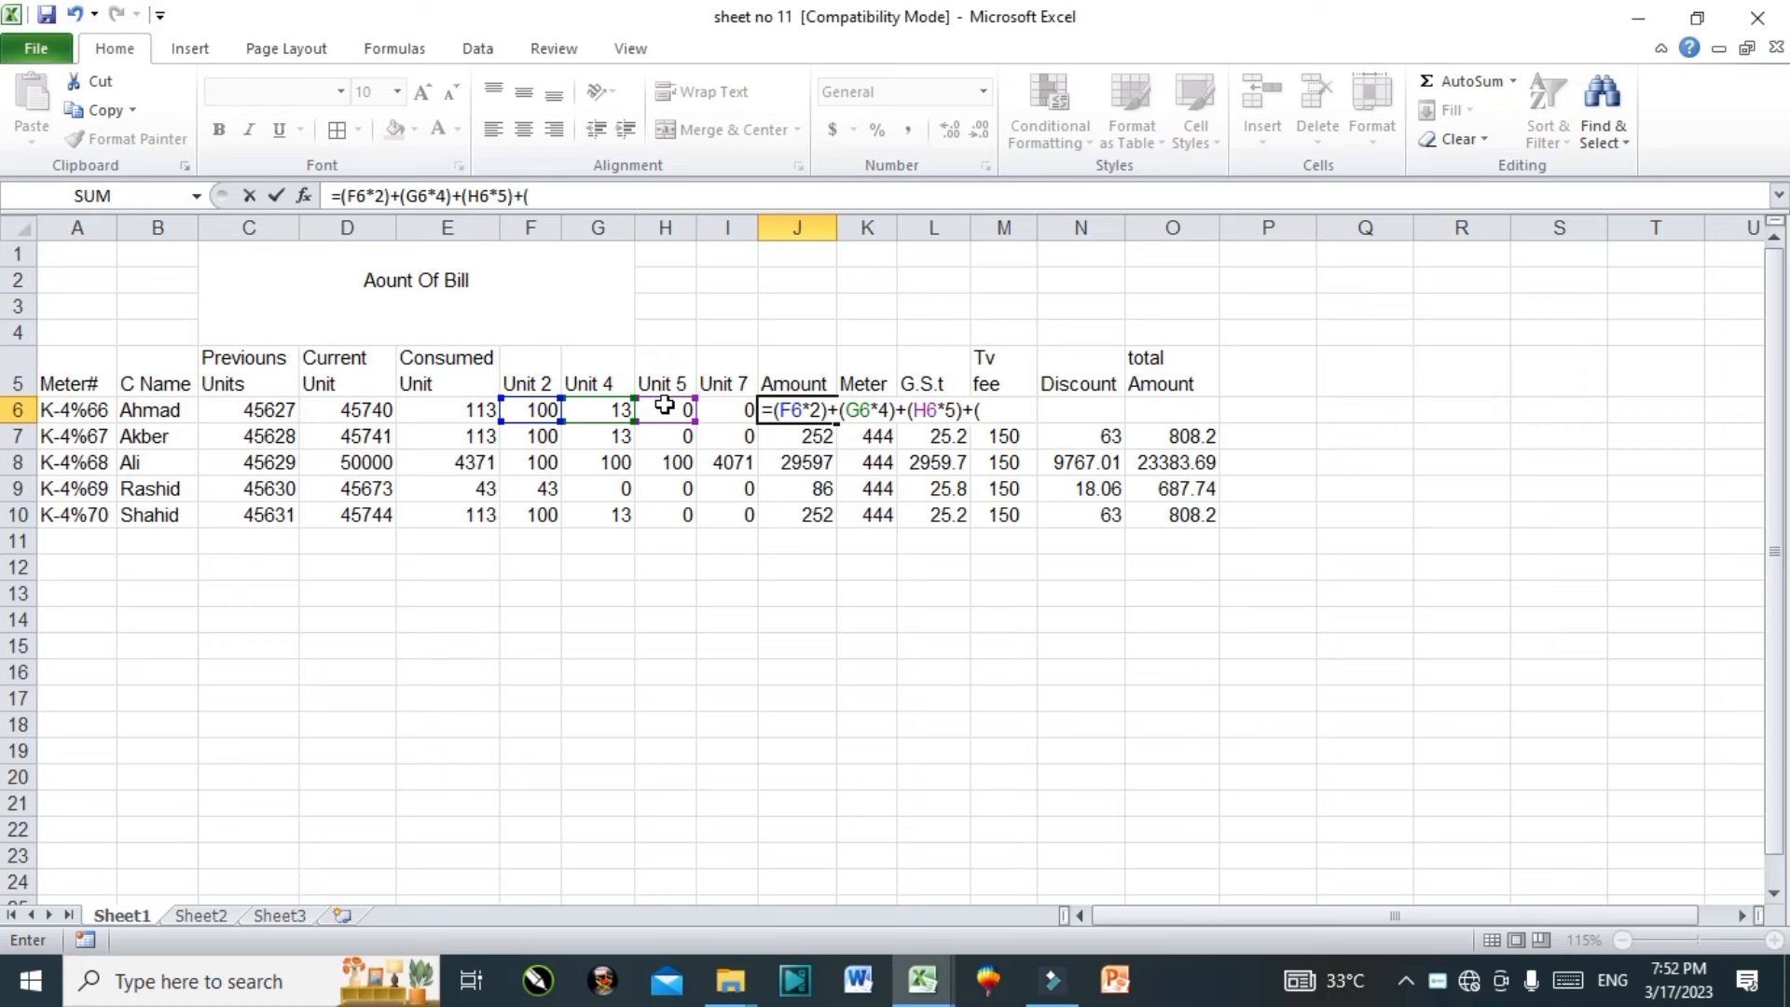
{"action": "left_click", "coordinate": [715, 407]}
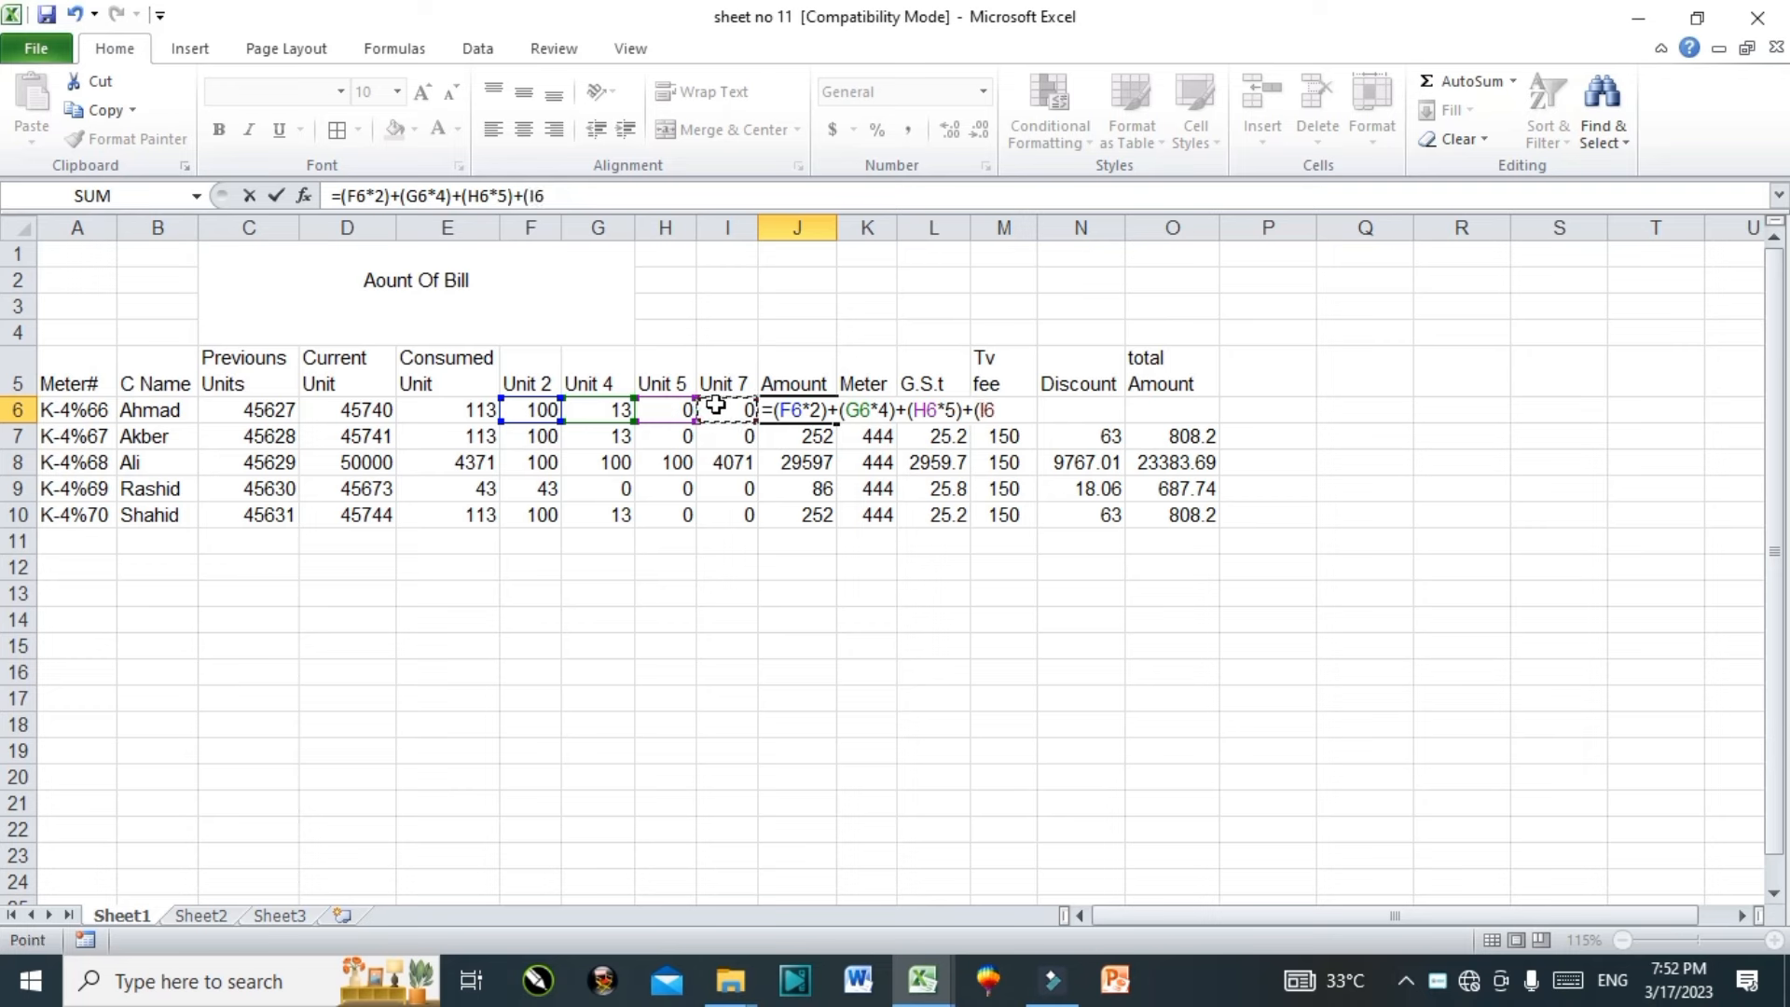
{"action": "type", "text": "*7)"}
{"action": "key", "text": "Return"}
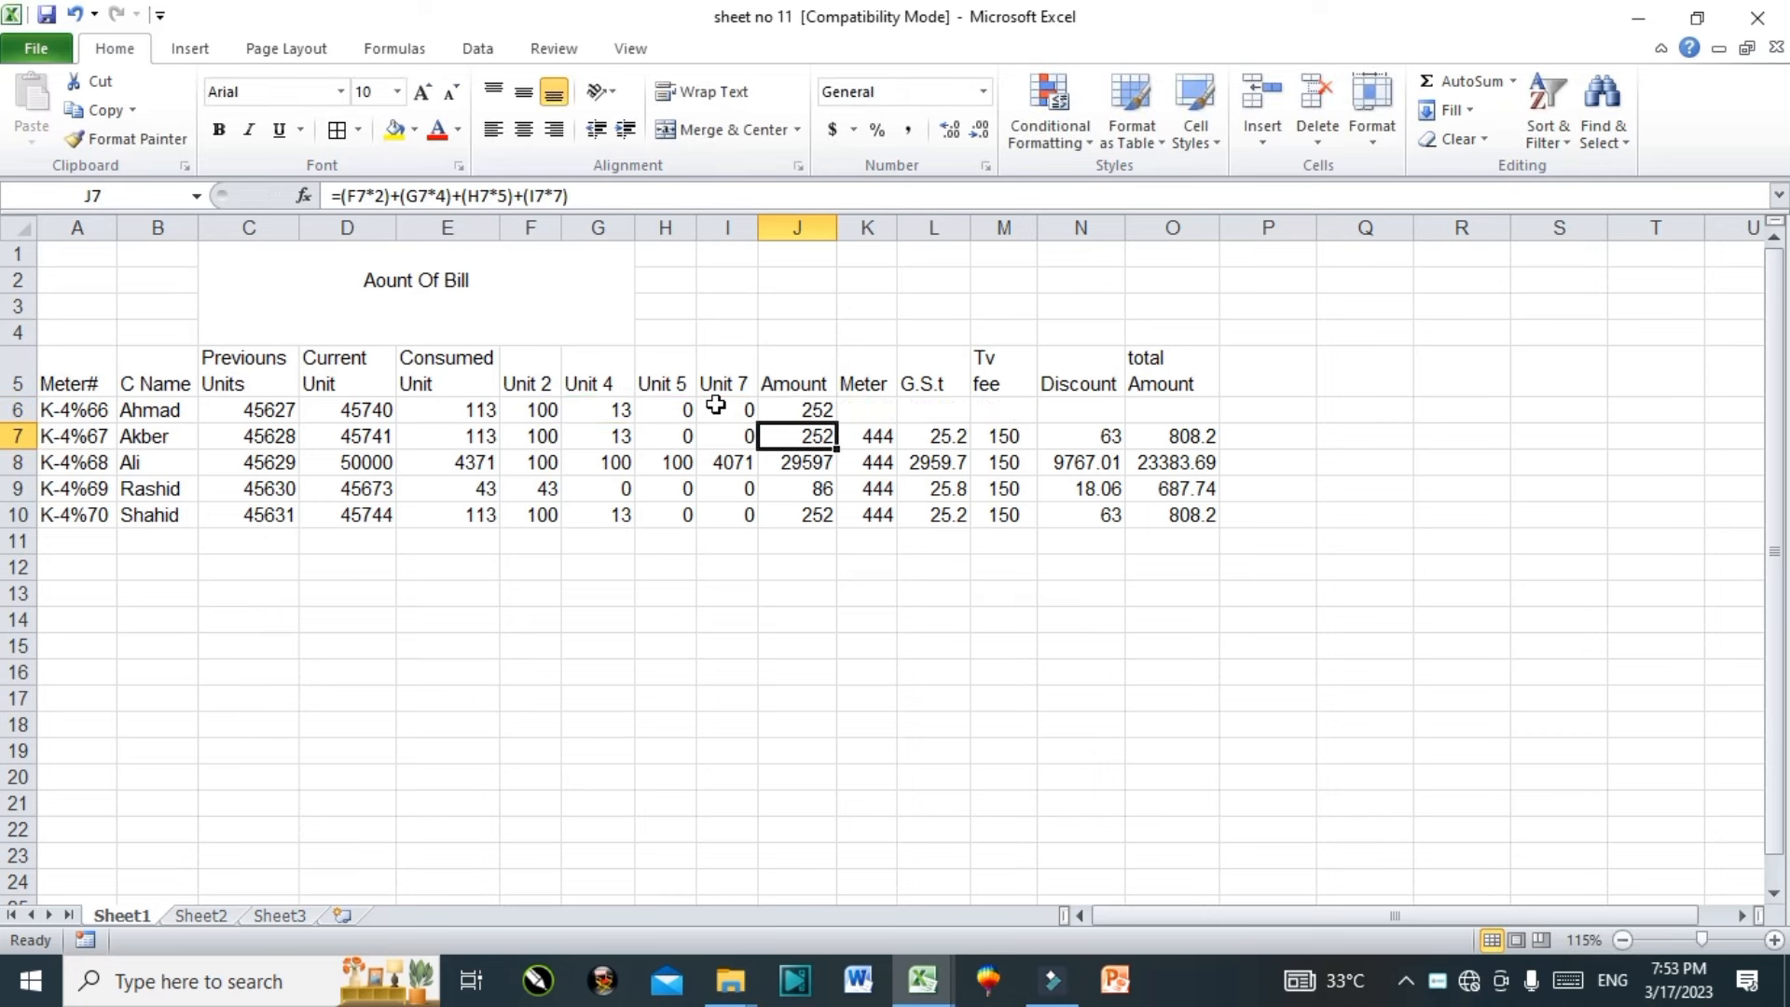
Step: Enter 444 as the first row's Meter charge in K6 and fill L7's G.S.t formula up into L6, reviewing its IF conditions
{"action": "left_click", "coordinate": [855, 408]}
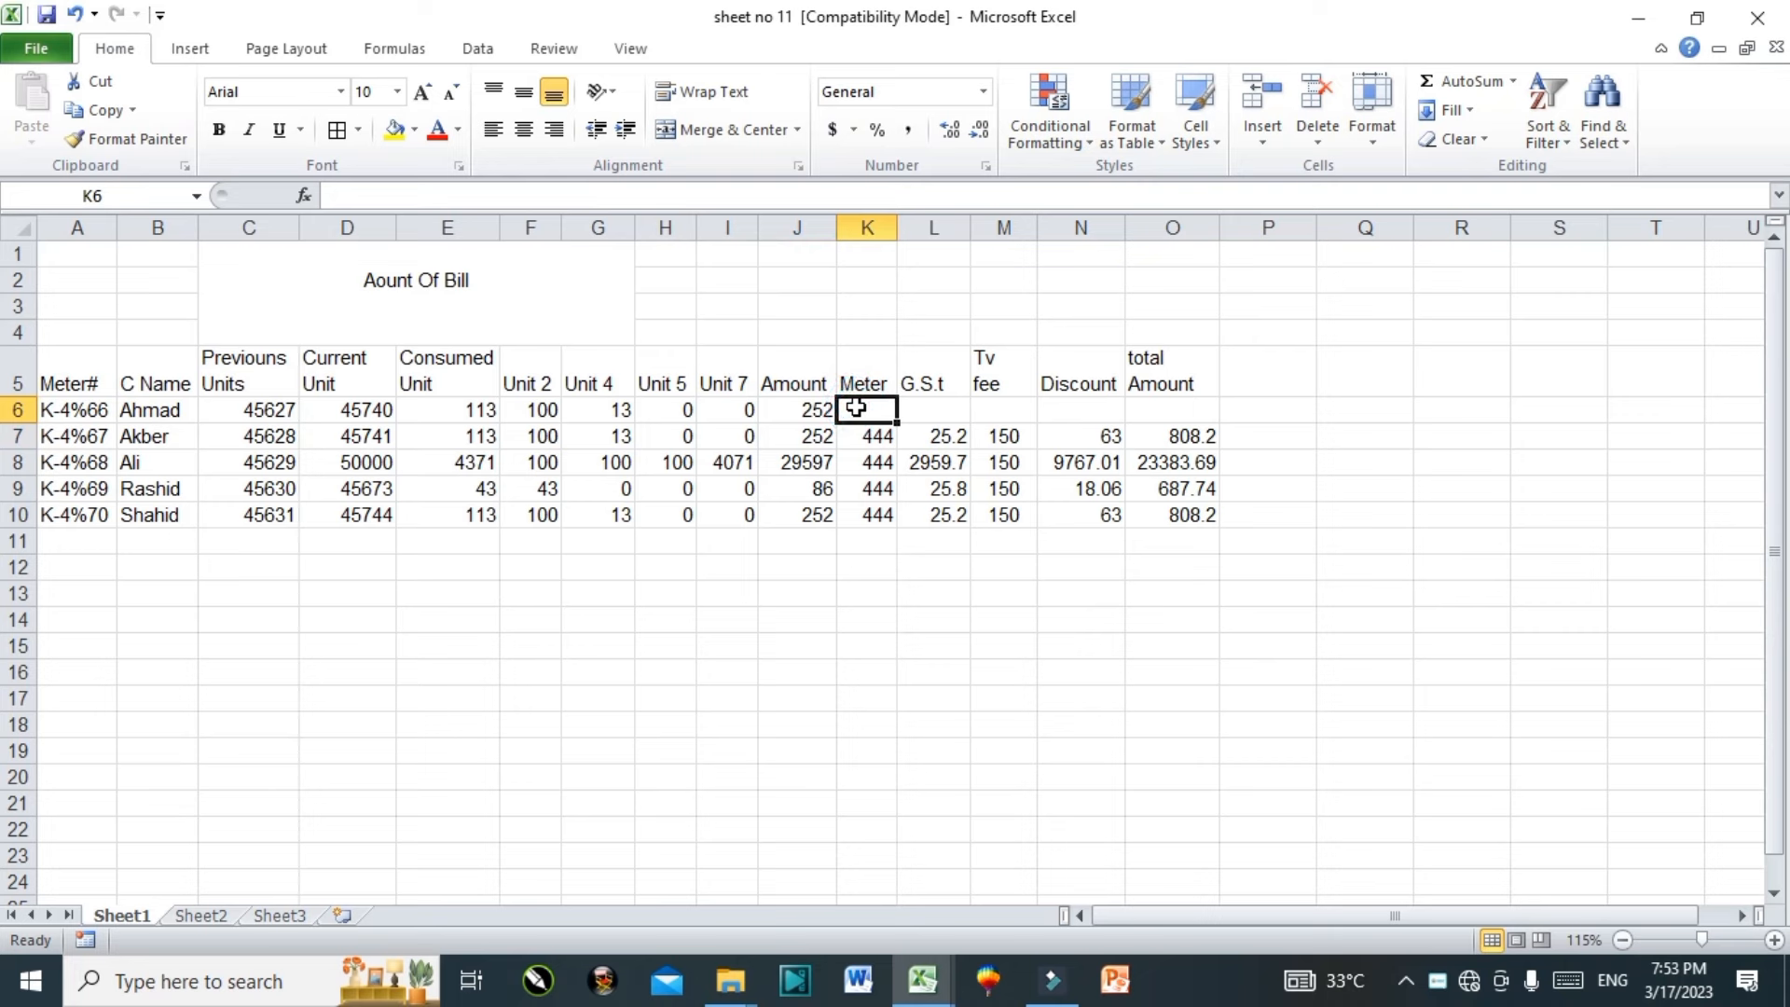
{"action": "type", "text": "444"}
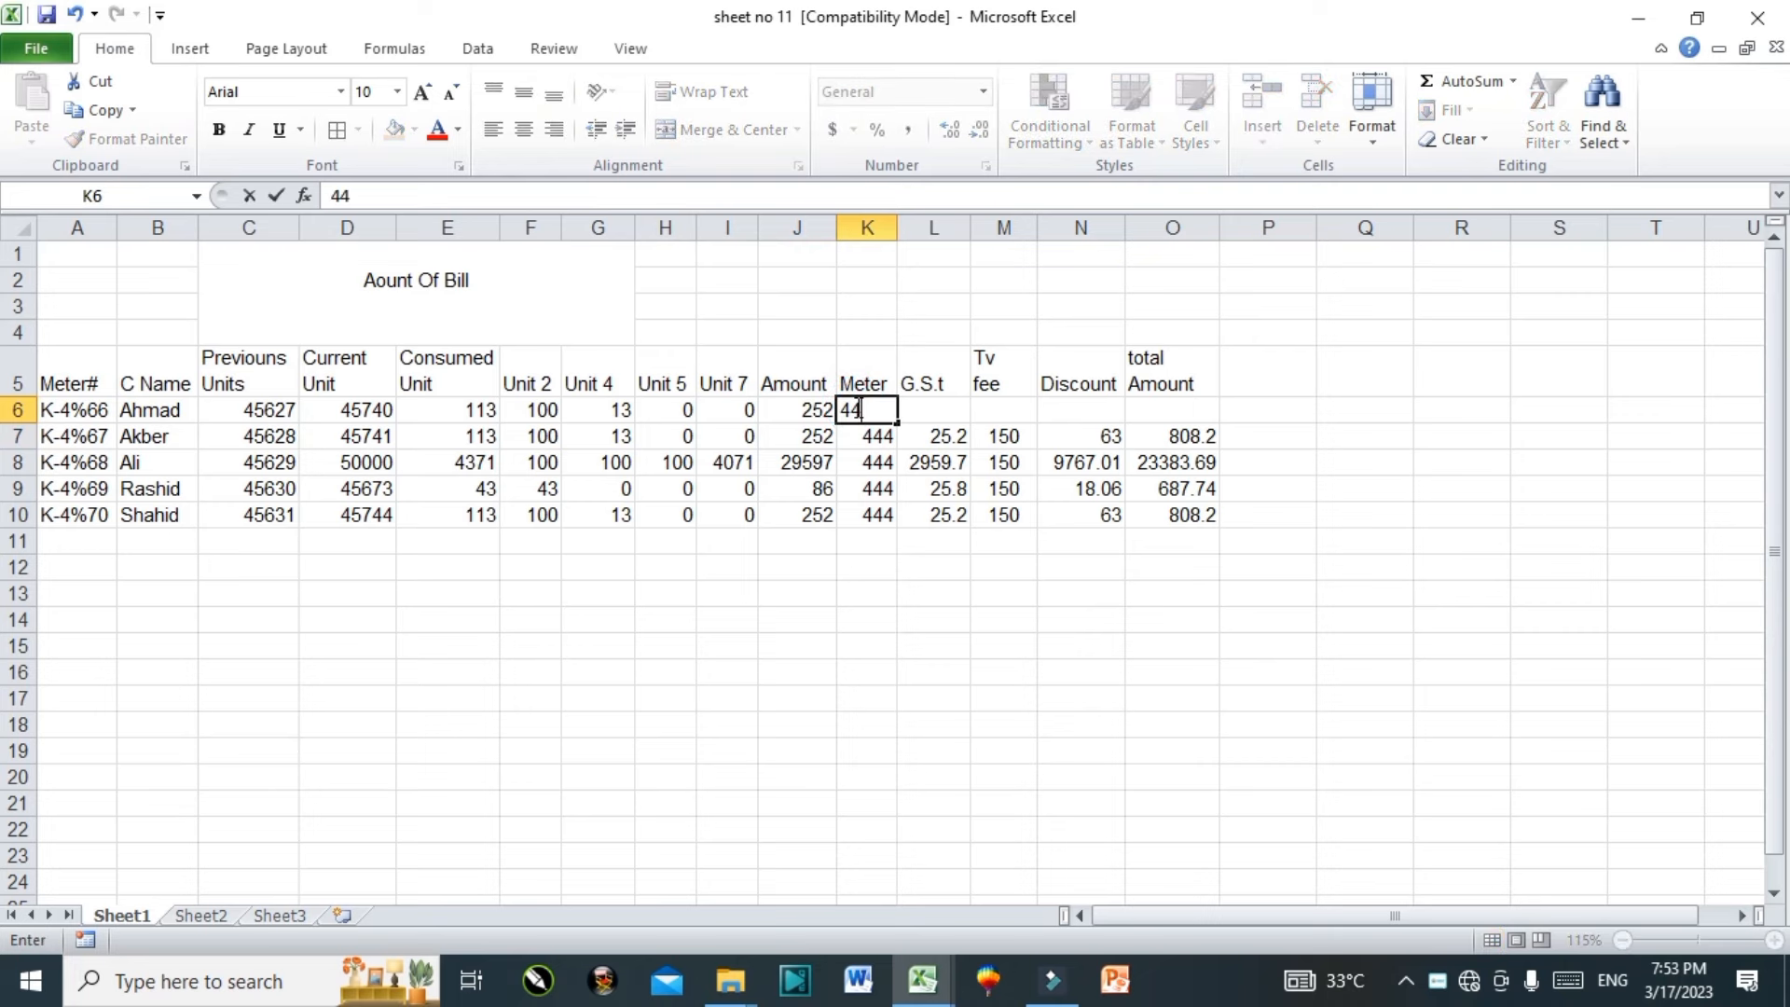
{"action": "left_click", "coordinate": [946, 406]}
{"action": "left_click", "coordinate": [947, 436]}
{"action": "left_click_drag", "start_coordinate": [970, 449], "coordinate": [964, 411]}
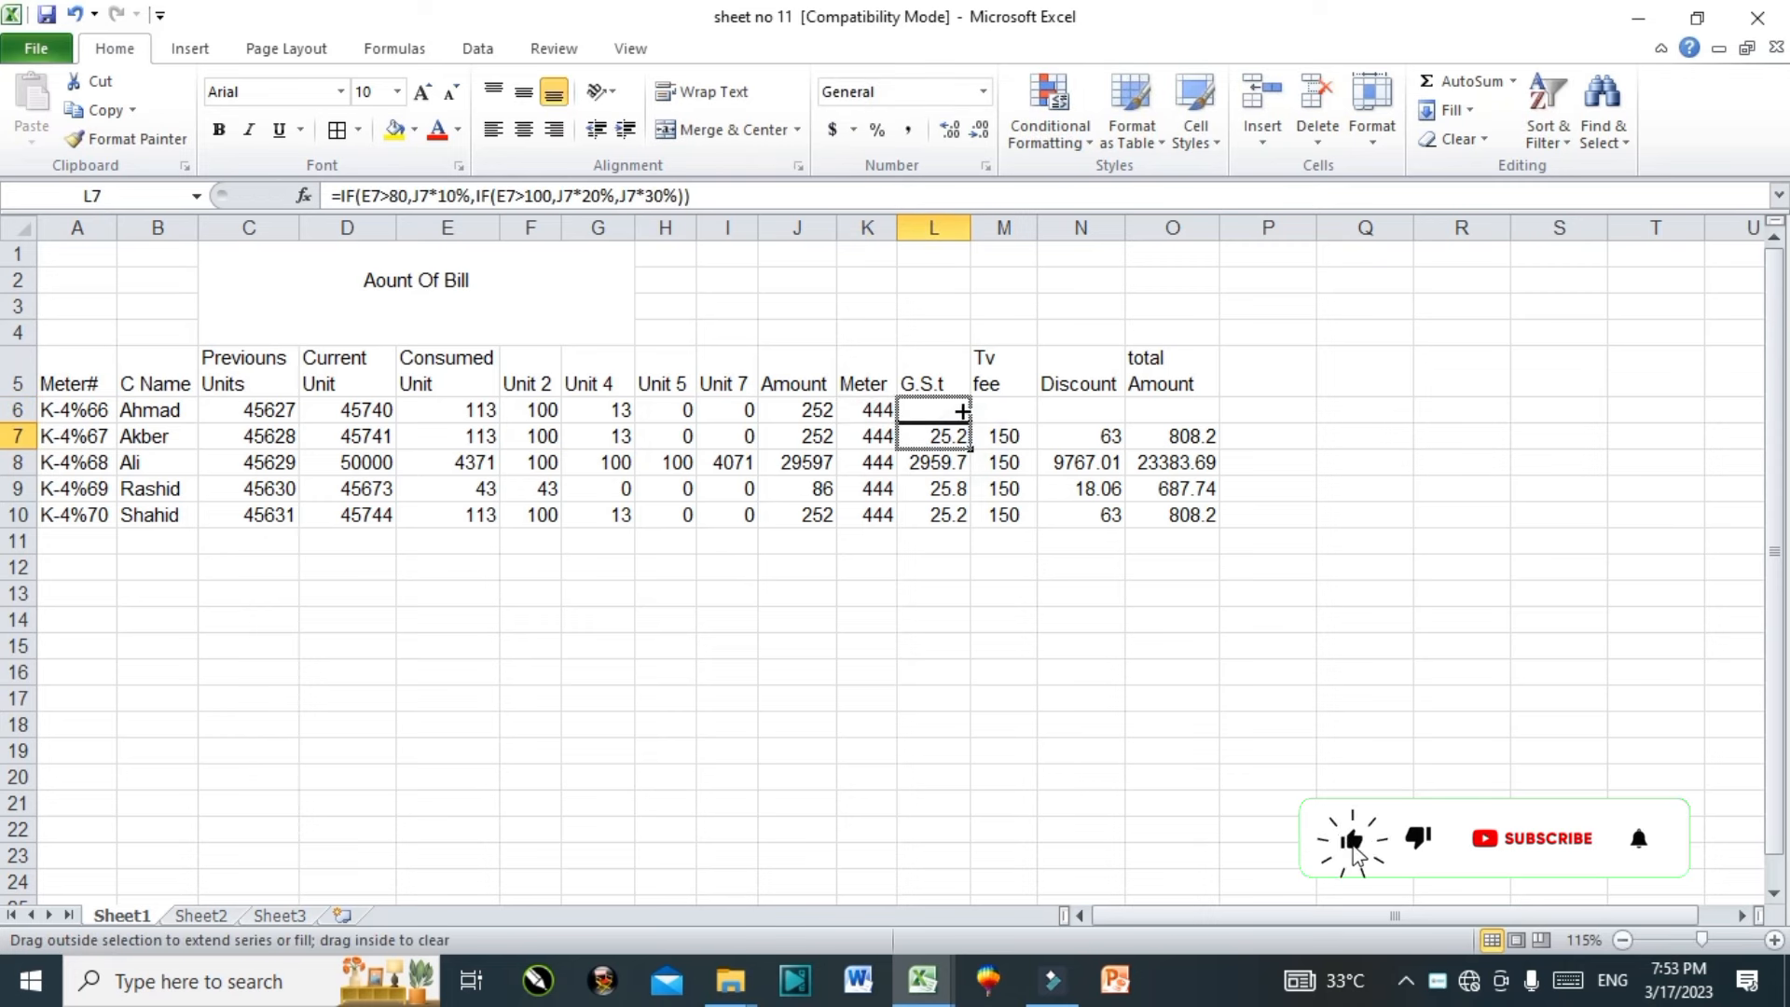
{"action": "double_click", "coordinate": [947, 410]}
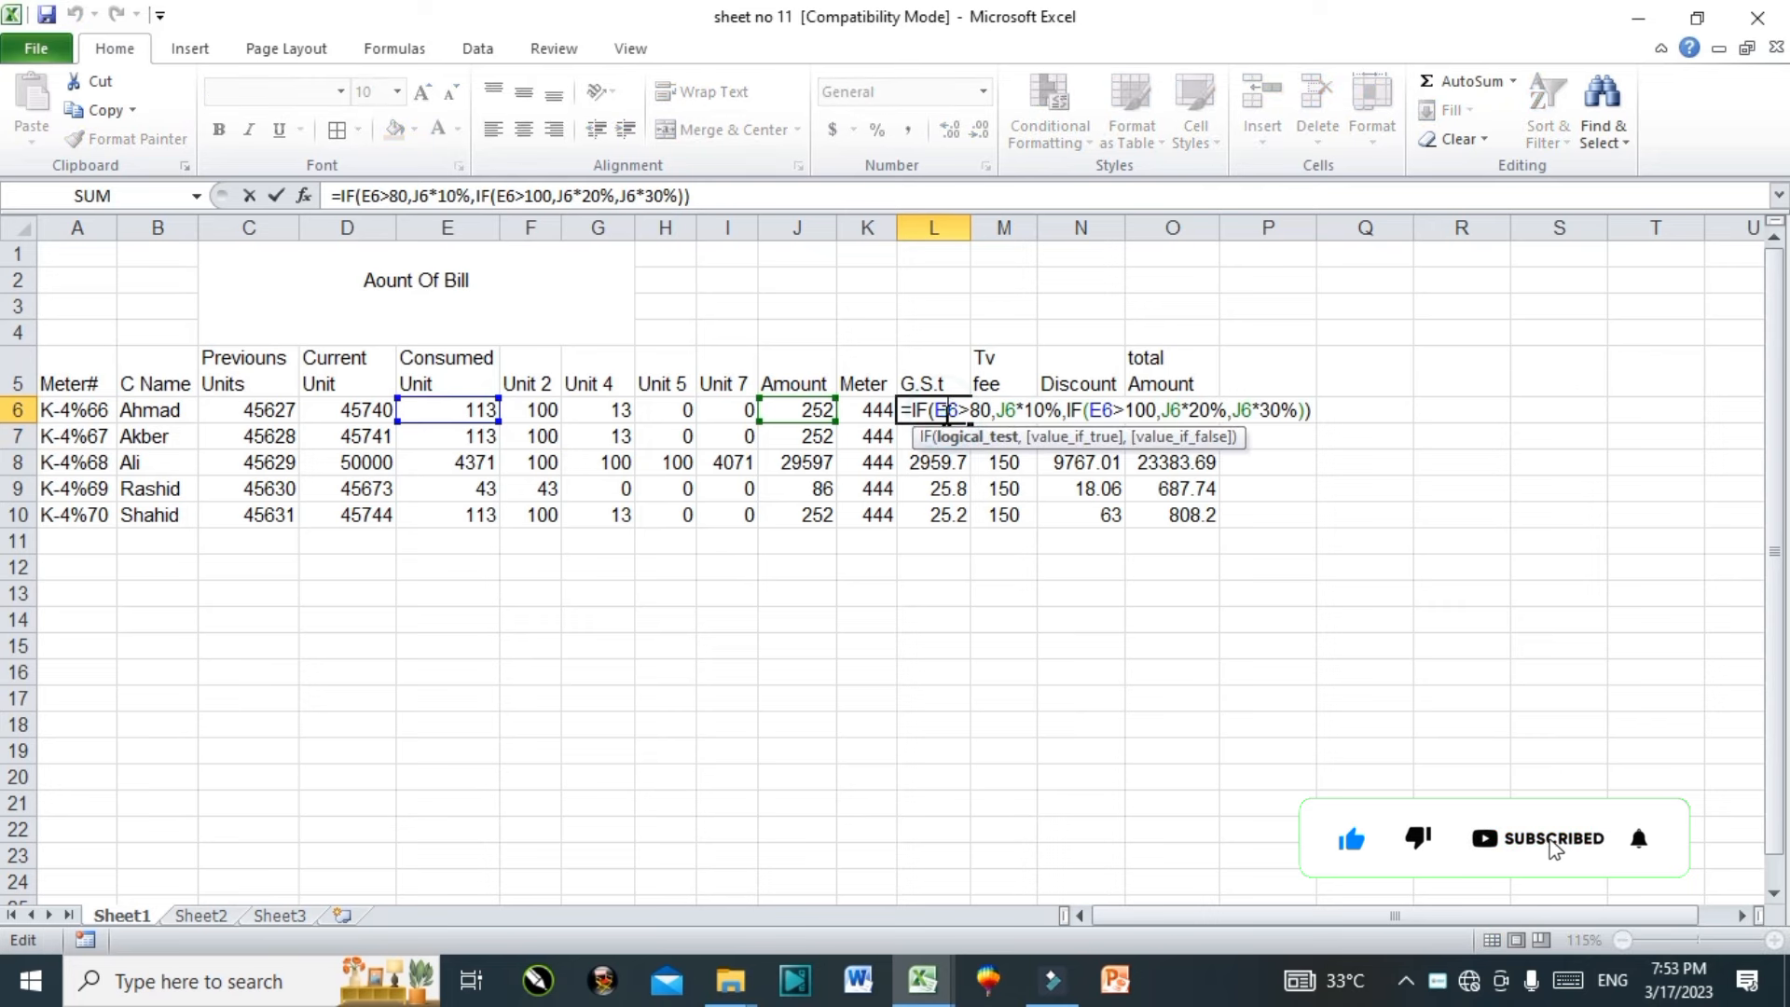
{"action": "left_click", "coordinate": [931, 412]}
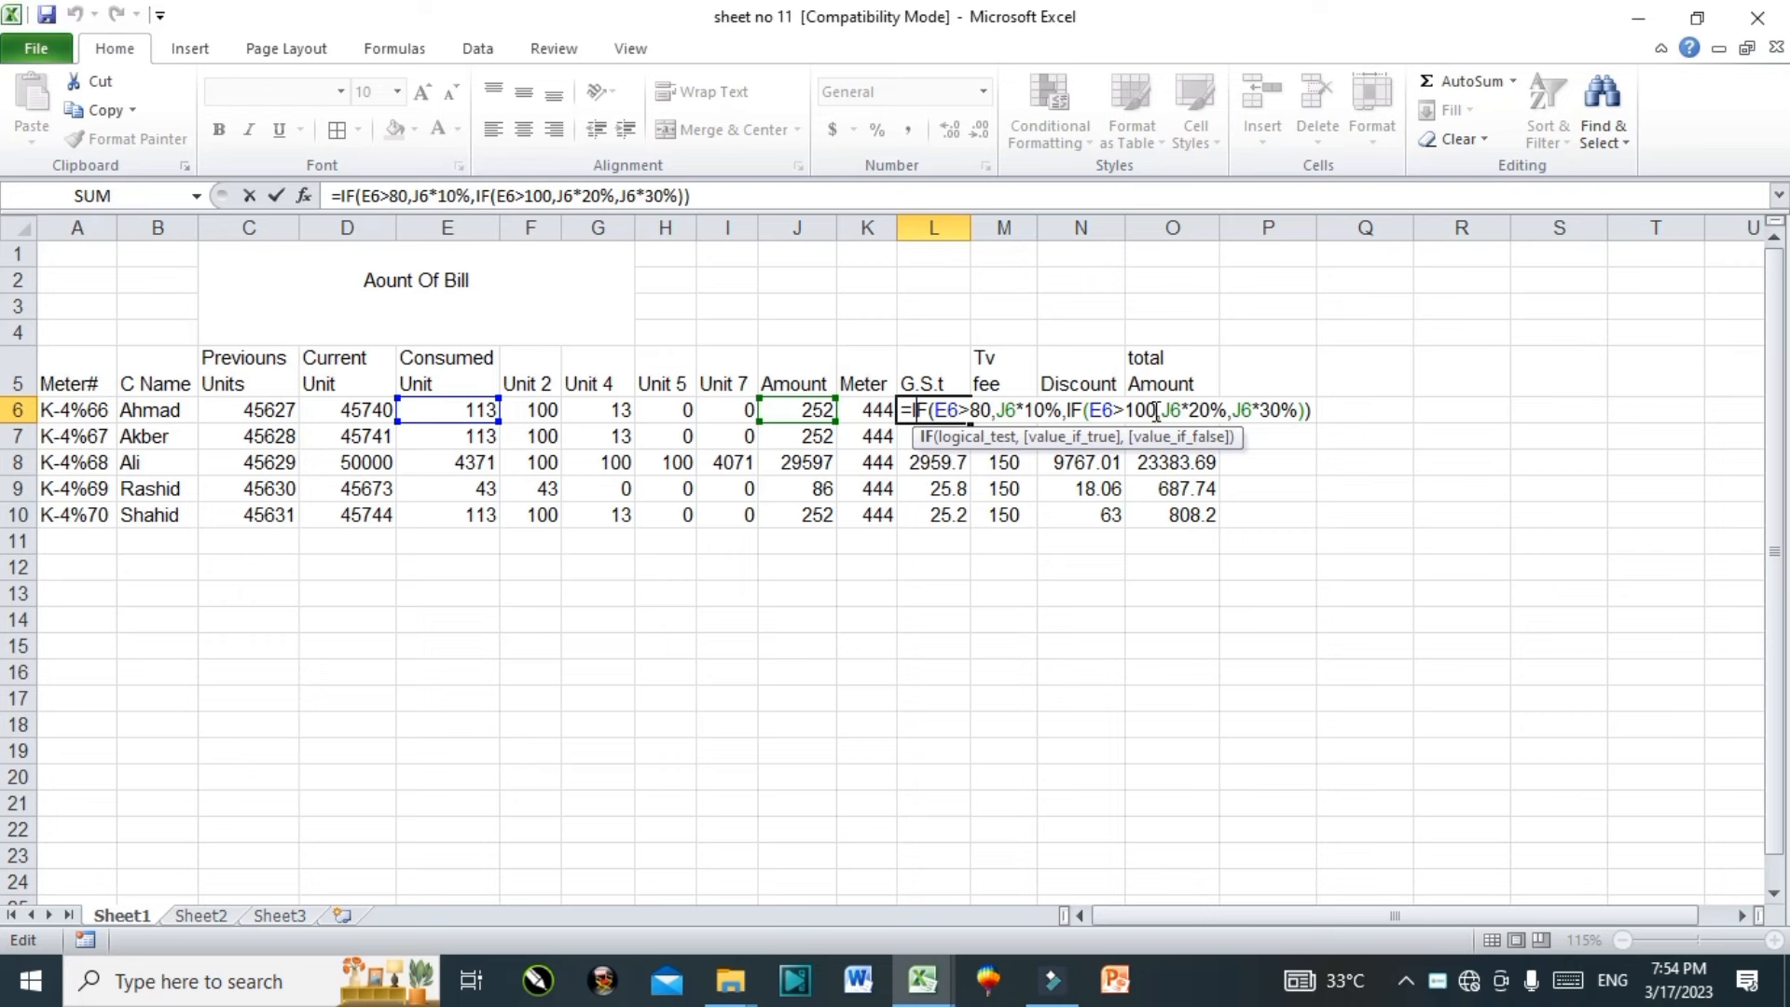
{"action": "key", "text": "Return"}
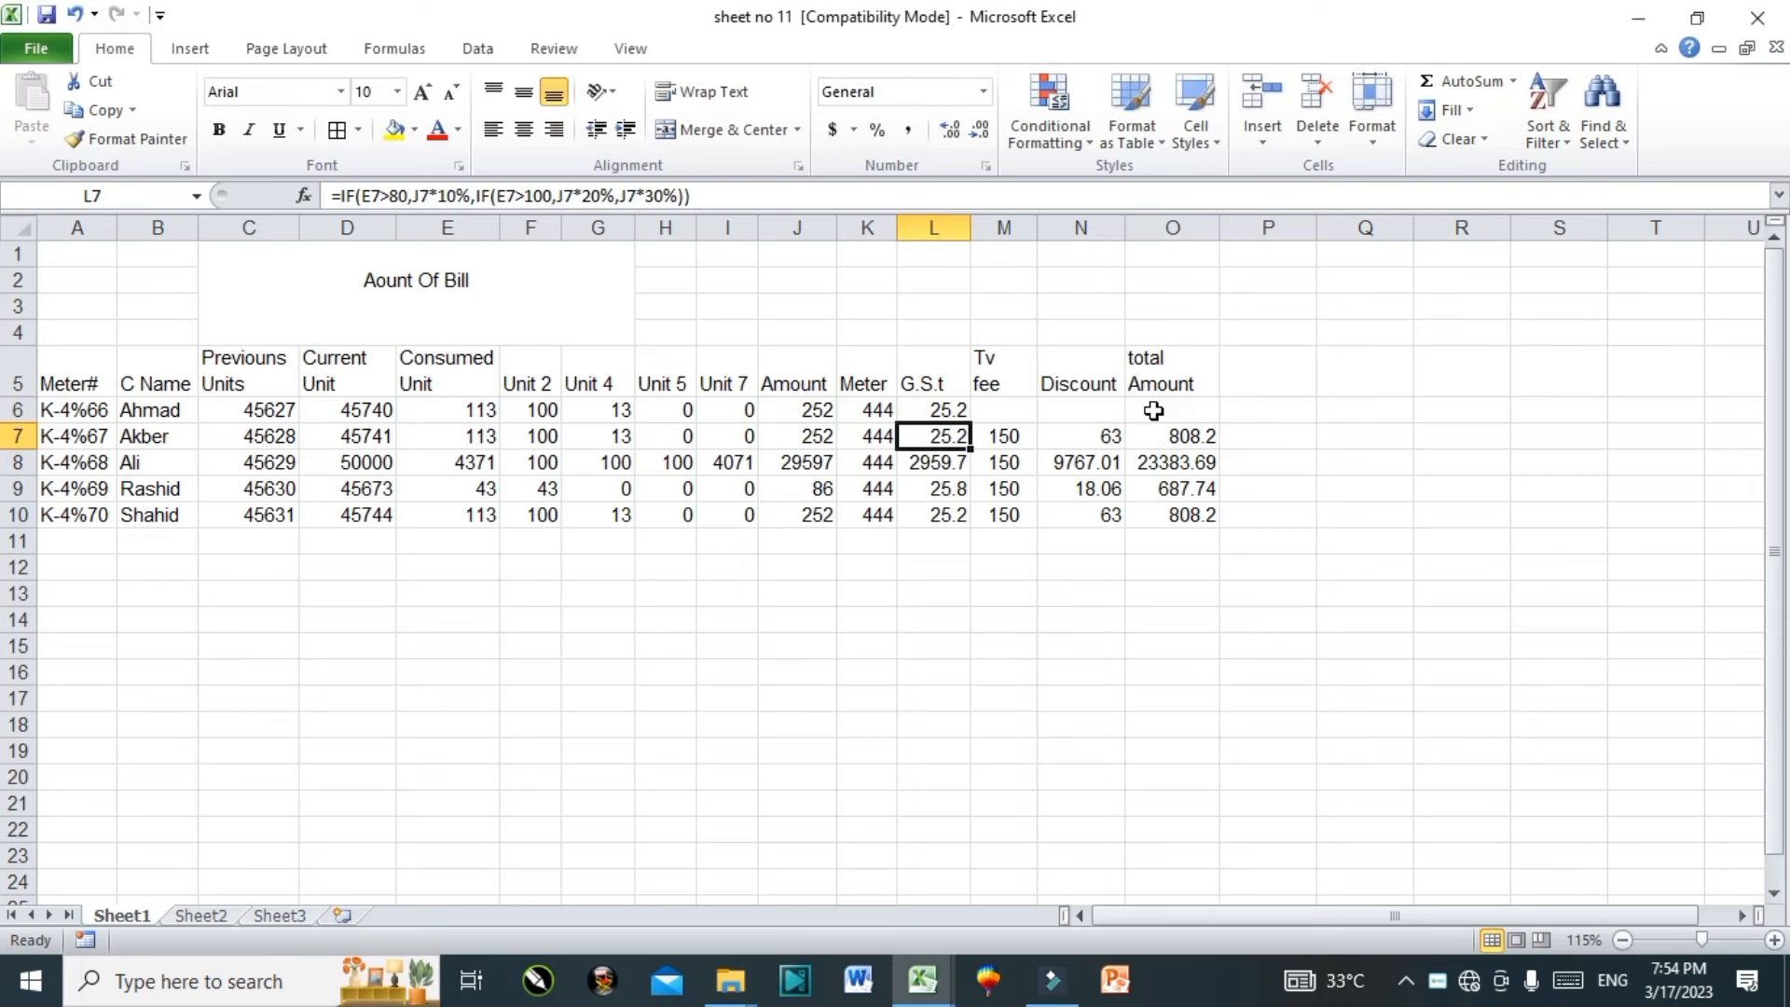
Step: Enter 150 as the first row's Tv fee in M6 and fill N7's Discount formula up into N6, reviewing its conditions
{"action": "left_click", "coordinate": [983, 409]}
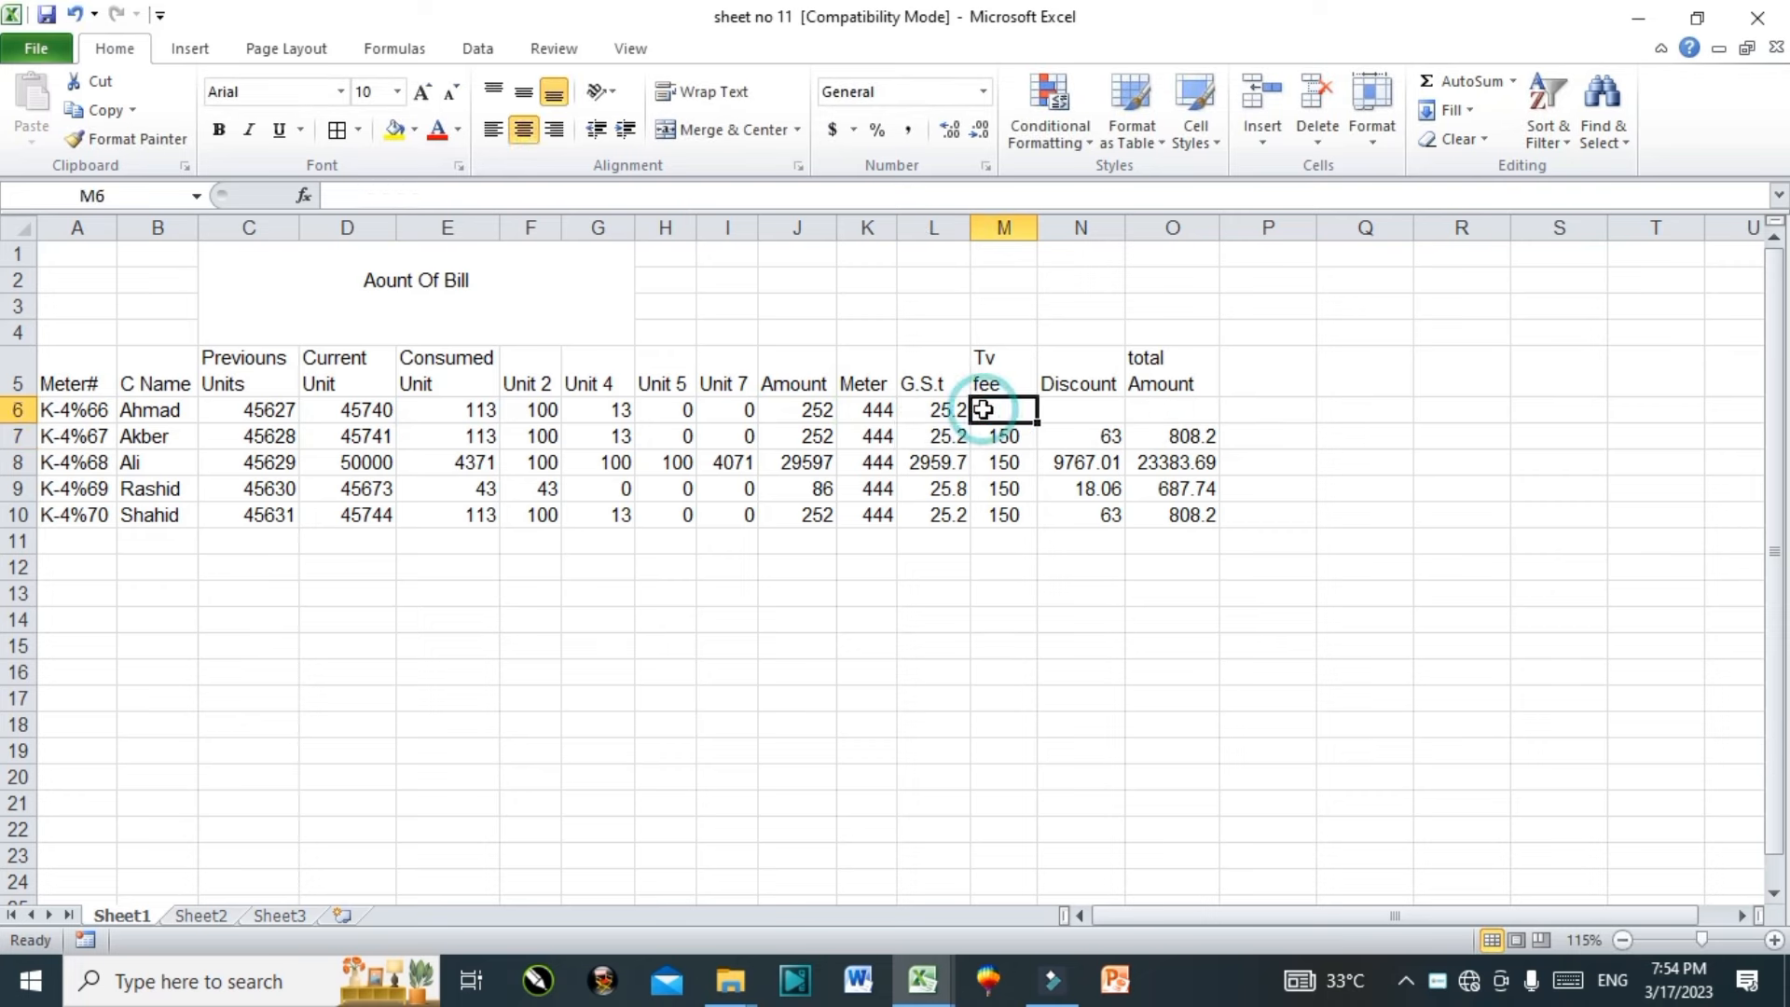
{"action": "type", "text": "150"}
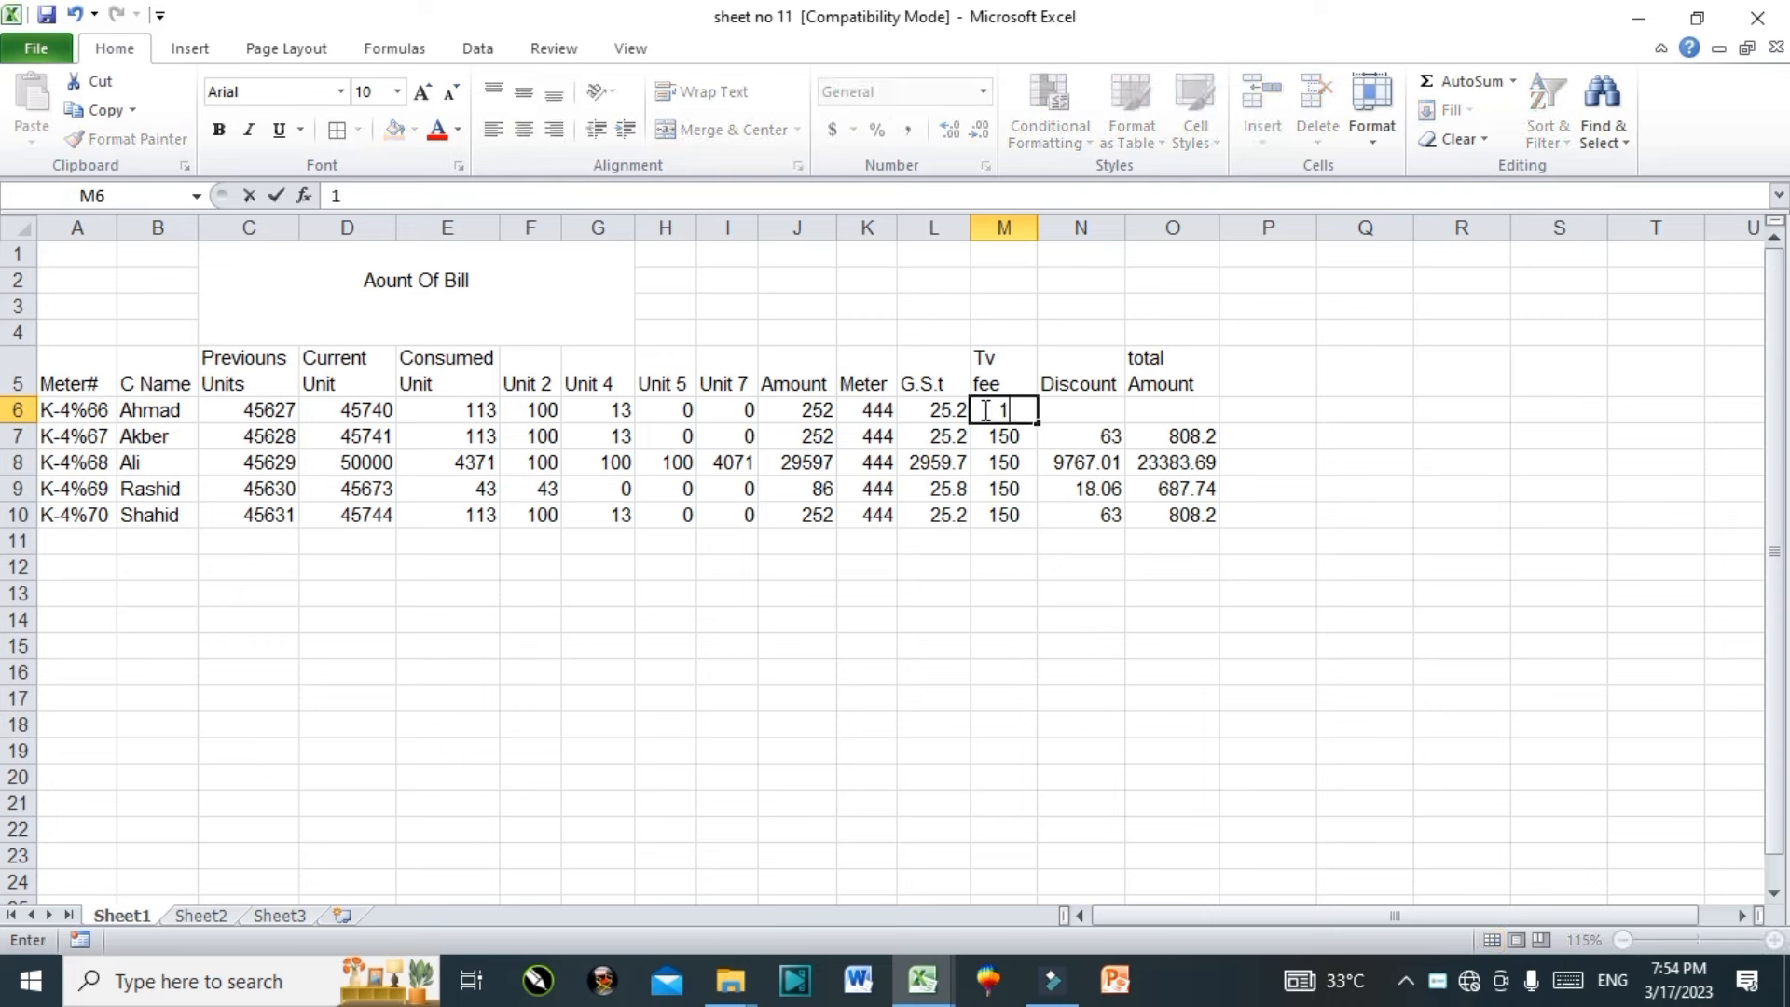
{"action": "left_click", "coordinate": [1106, 439]}
{"action": "left_click_drag", "start_coordinate": [1130, 451], "coordinate": [1105, 410]}
{"action": "double_click", "coordinate": [1093, 409]}
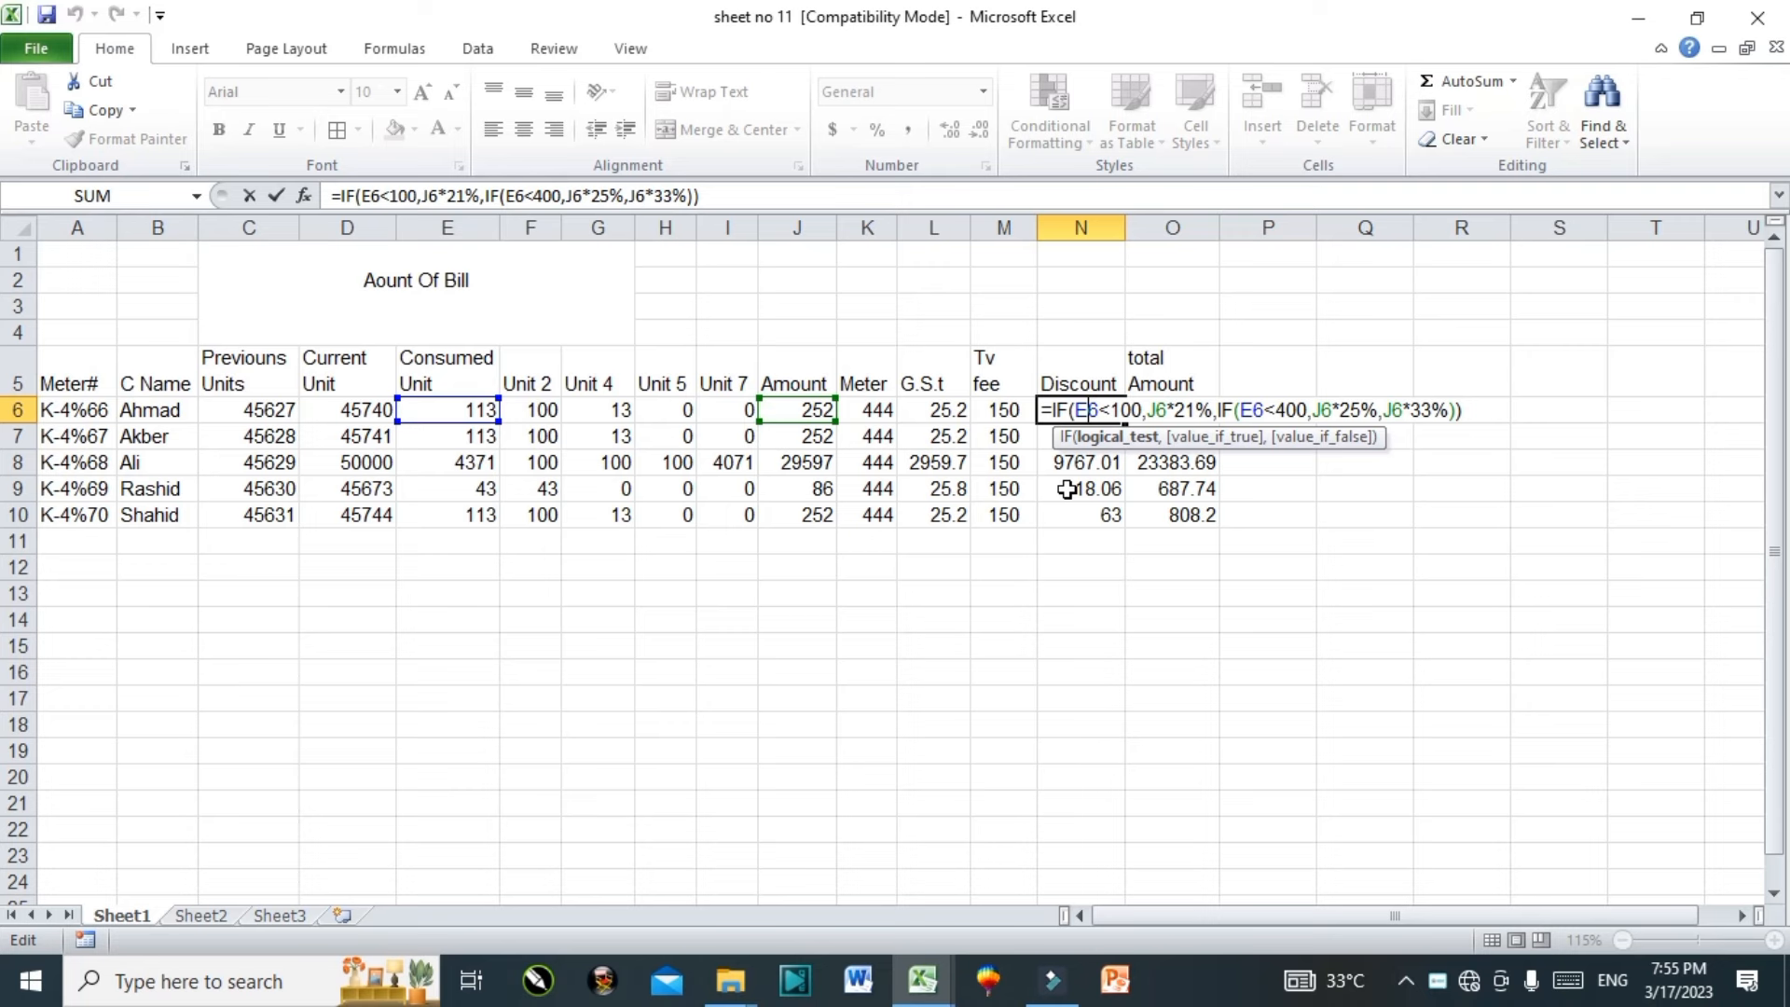
{"action": "left_click", "coordinate": [1067, 488]}
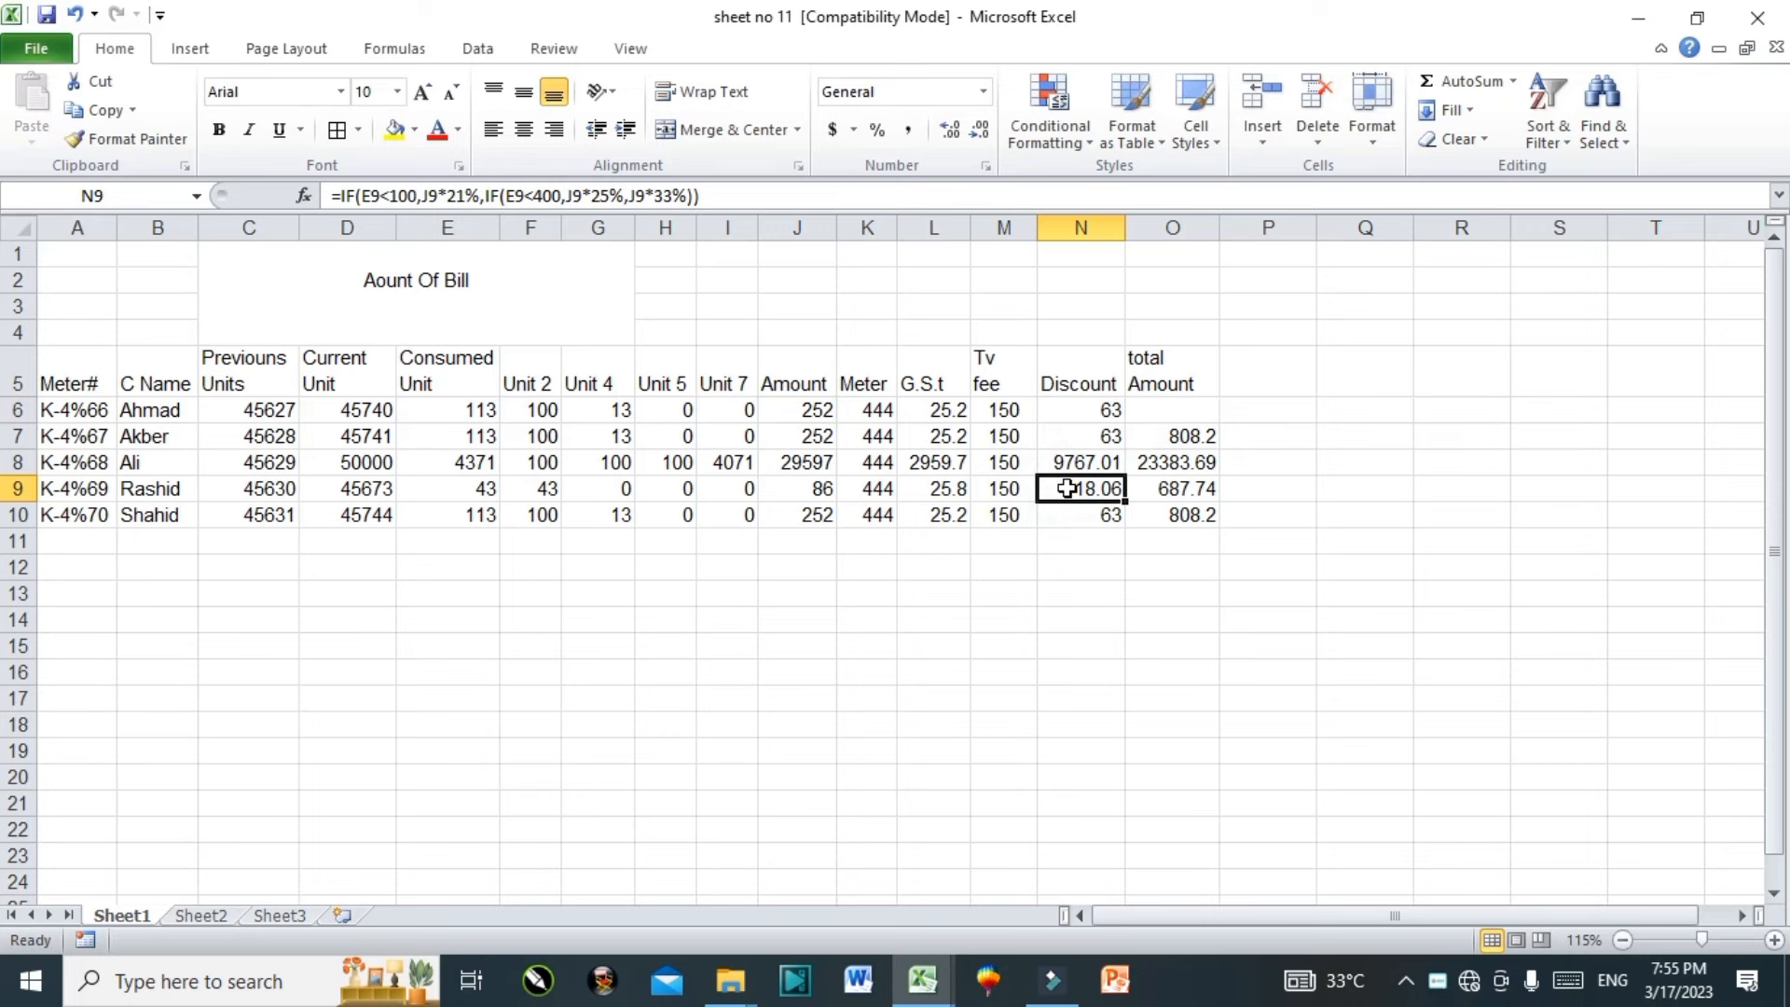
{"action": "left_click", "coordinate": [1088, 407]}
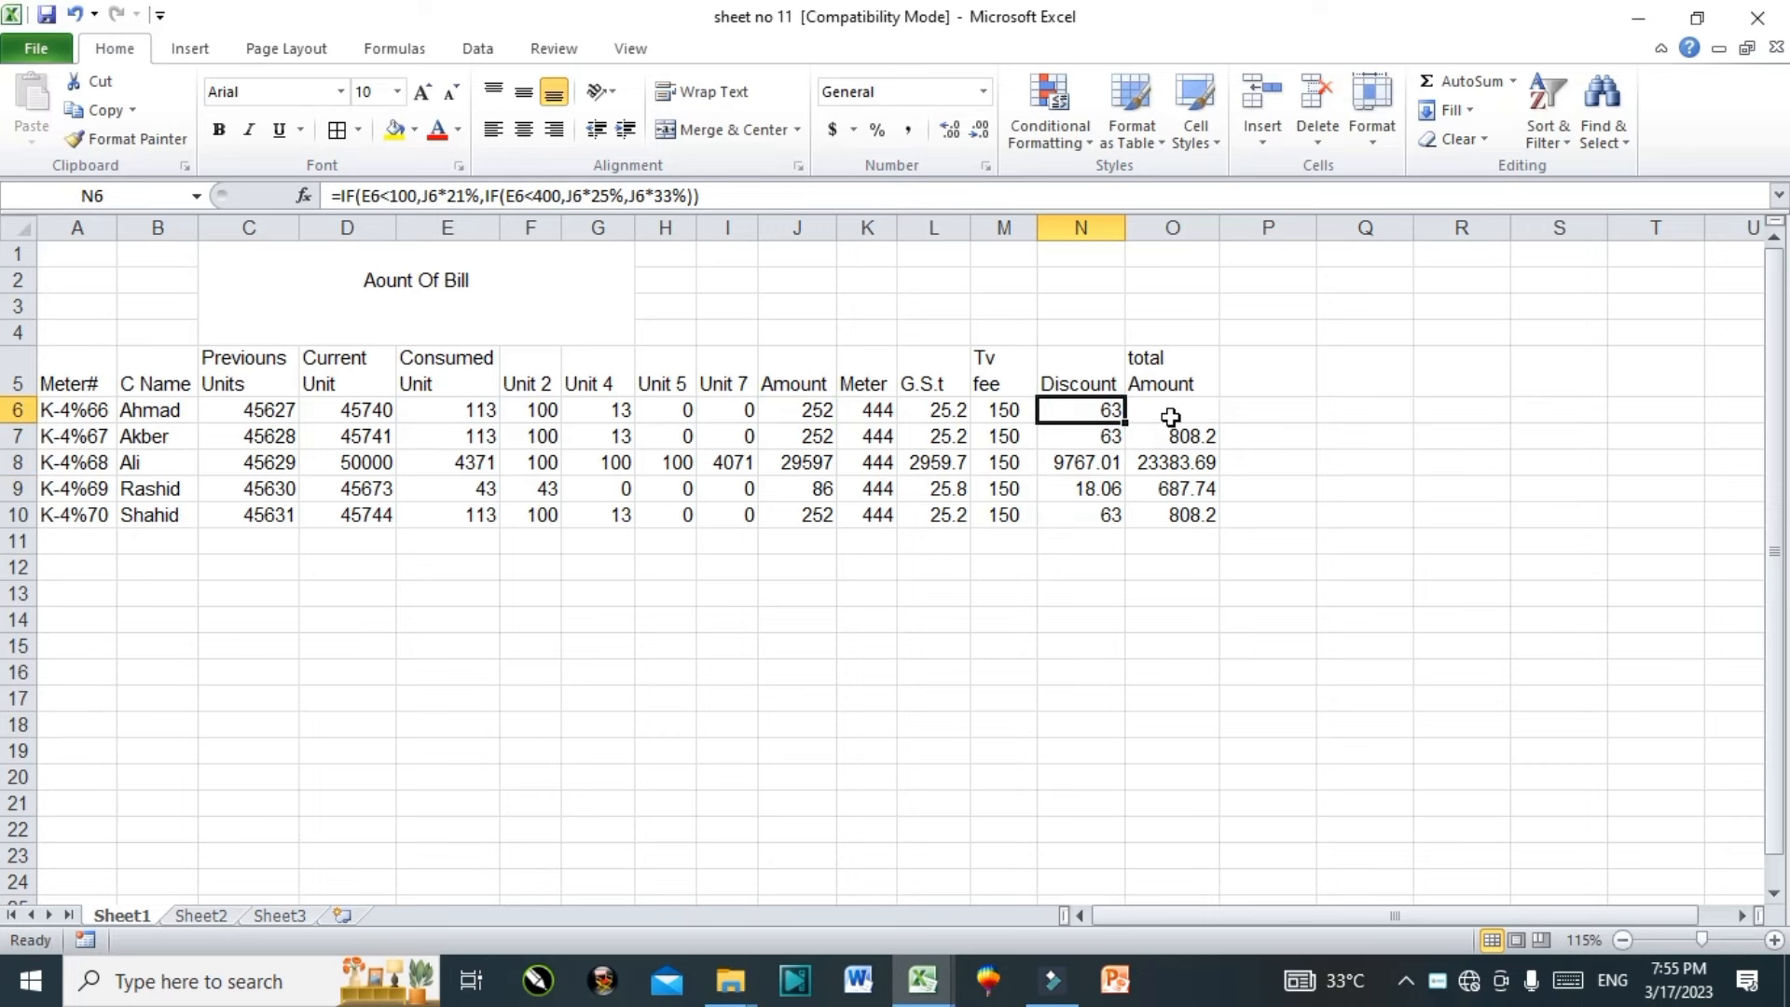
Step: Fill O7's total Amount formula up into O6, review its references, and clear everything after the equals sign
{"action": "left_click", "coordinate": [1172, 410]}
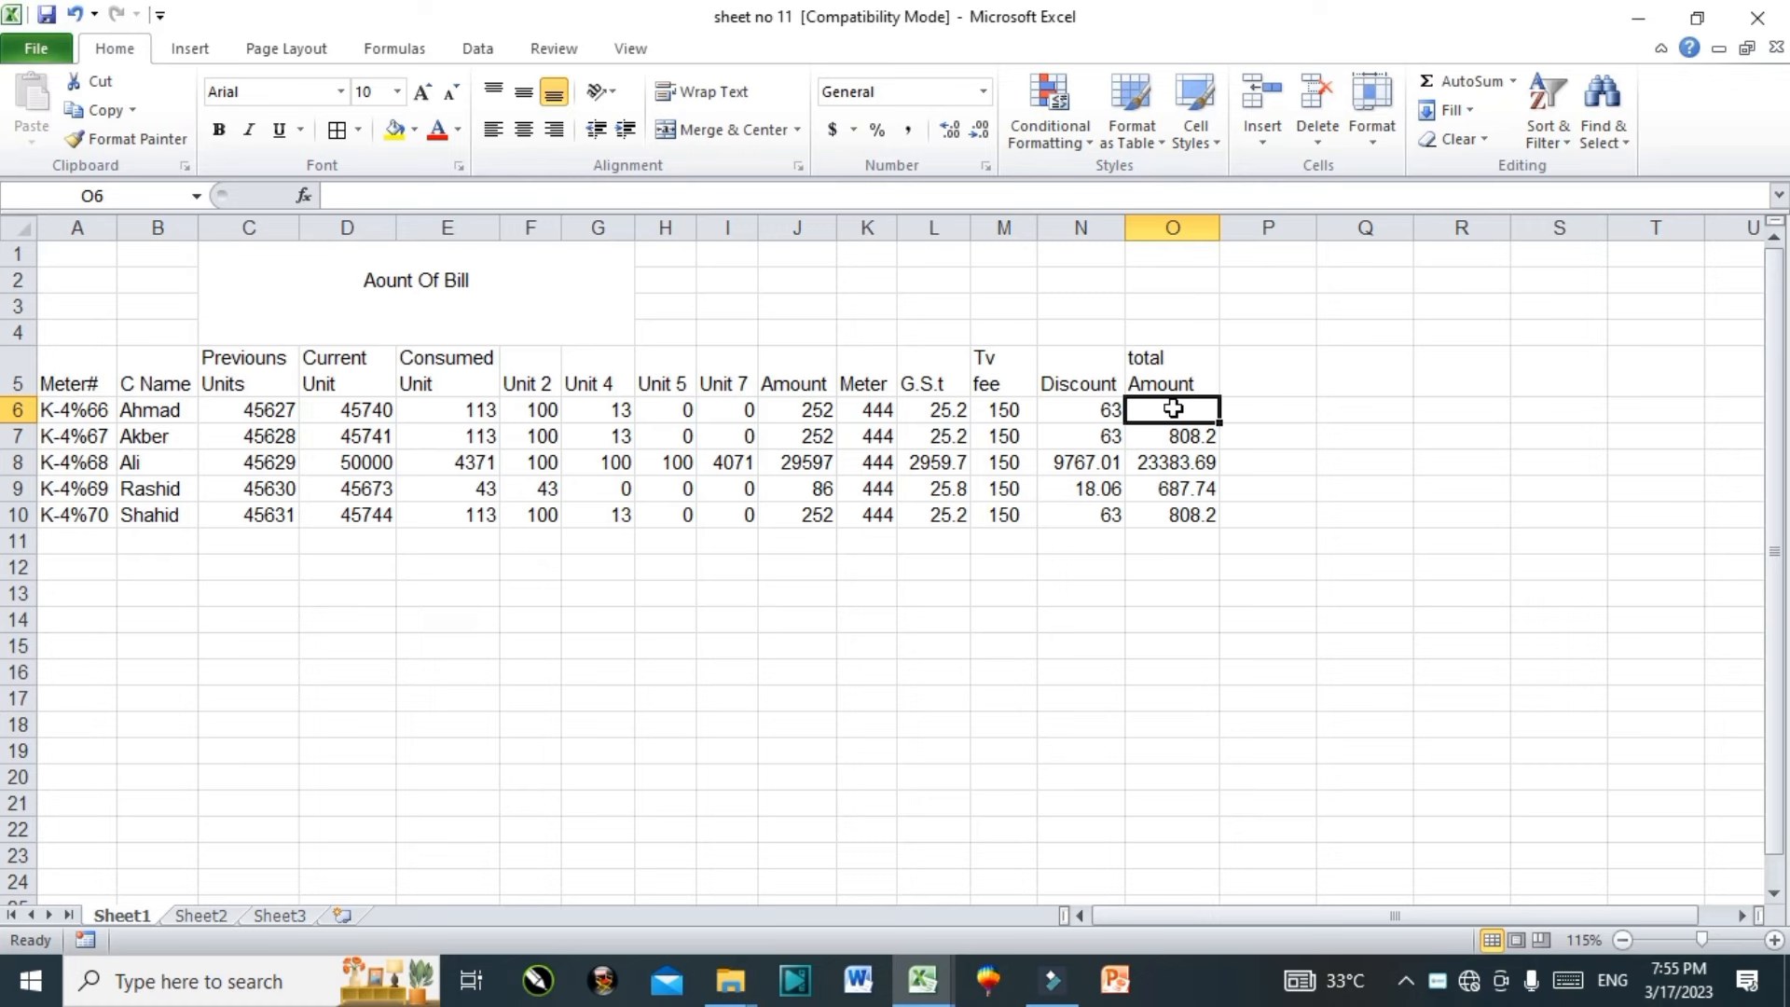
{"action": "left_click", "coordinate": [1198, 436]}
{"action": "left_click_drag", "start_coordinate": [1217, 446], "coordinate": [1212, 419]}
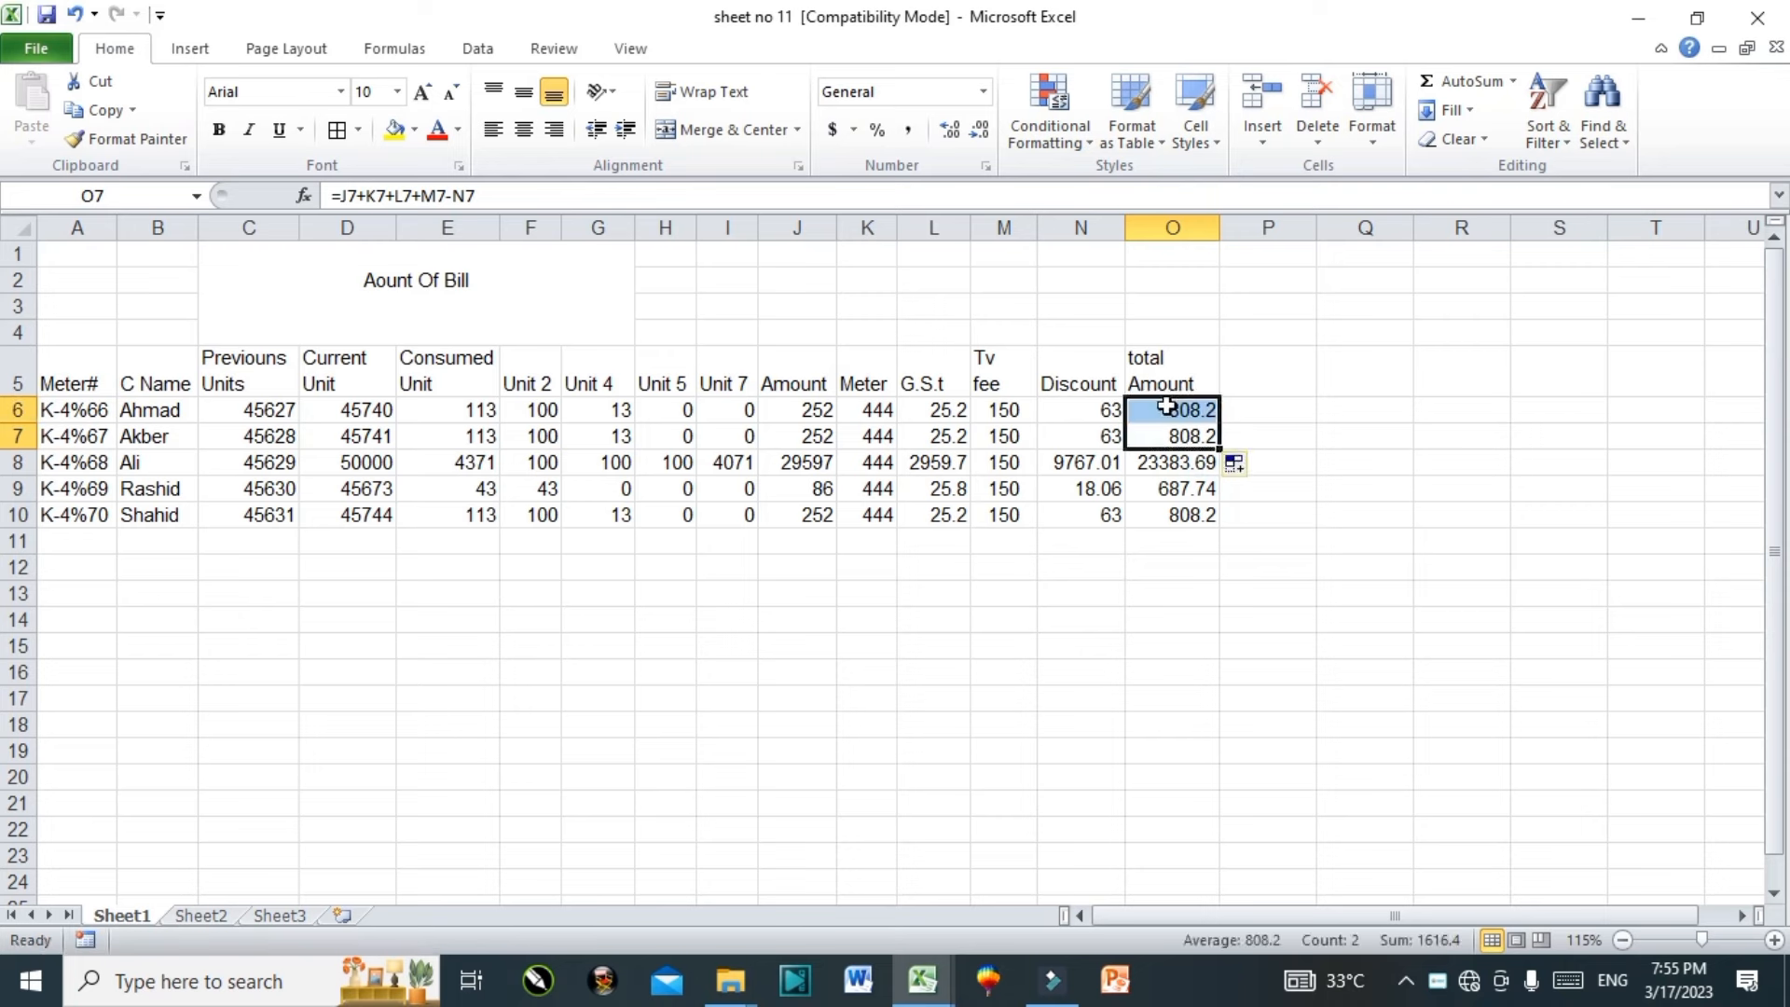
{"action": "double_click", "coordinate": [1170, 410]}
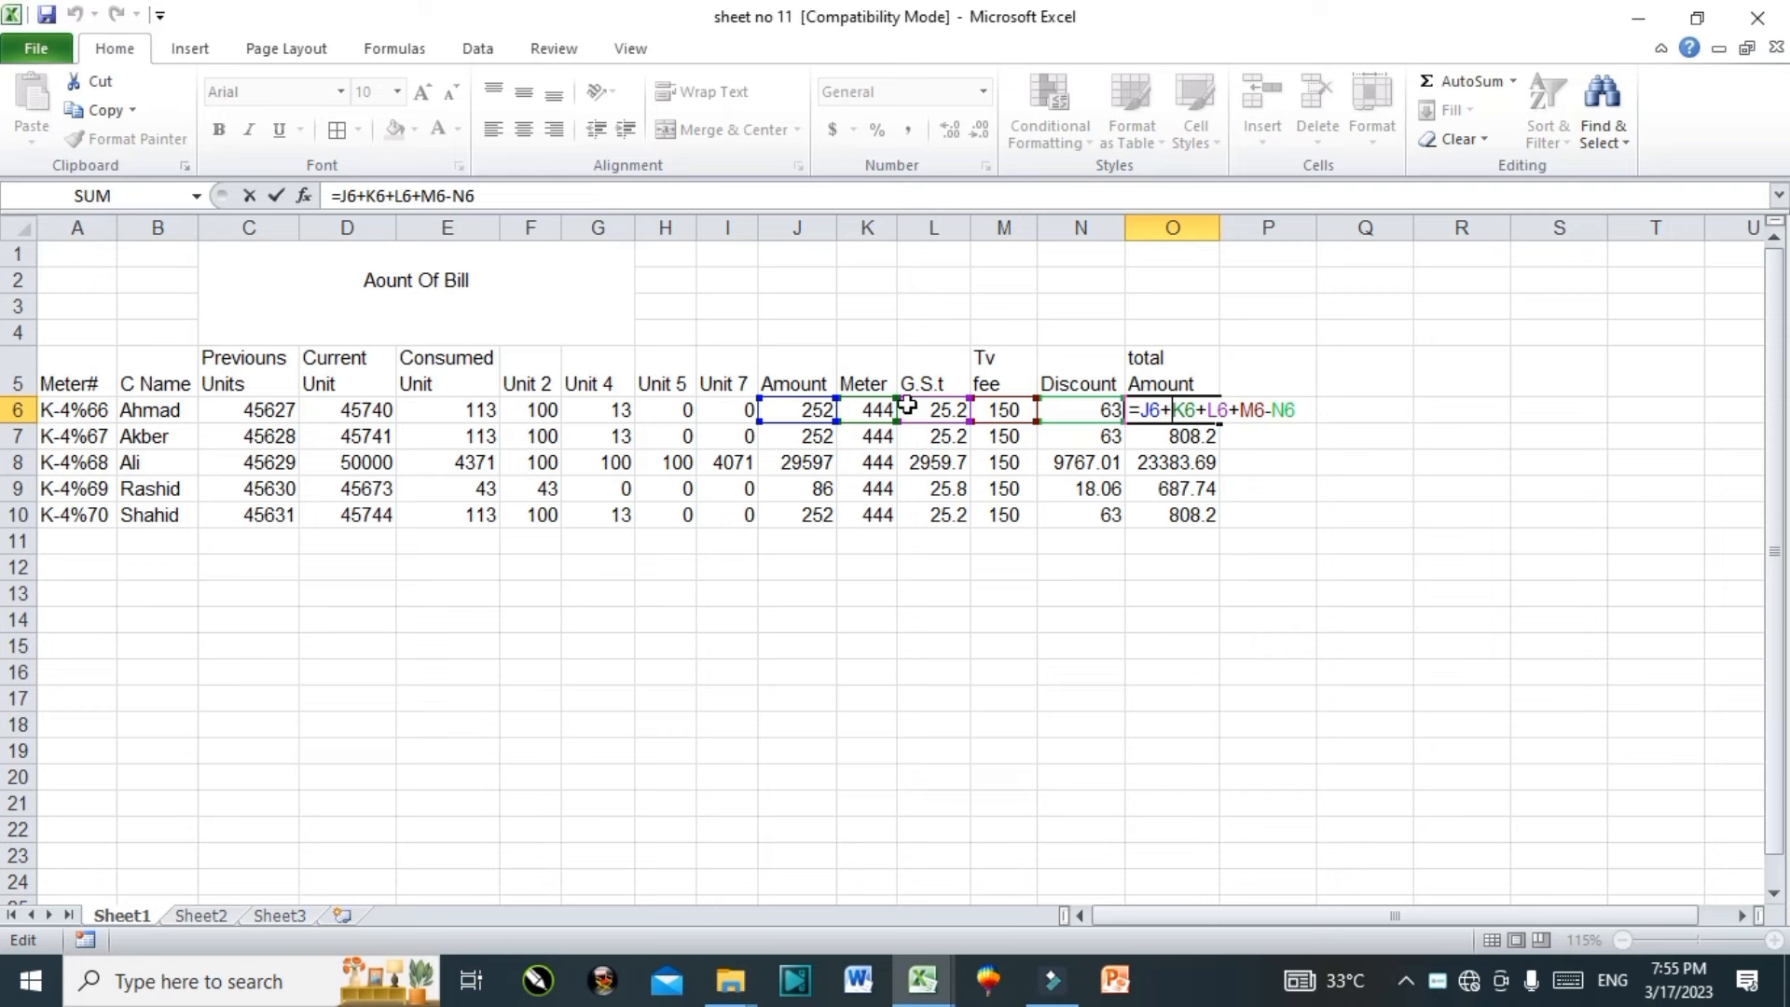
{"action": "left_click_drag", "start_coordinate": [1296, 410], "coordinate": [1139, 410]}
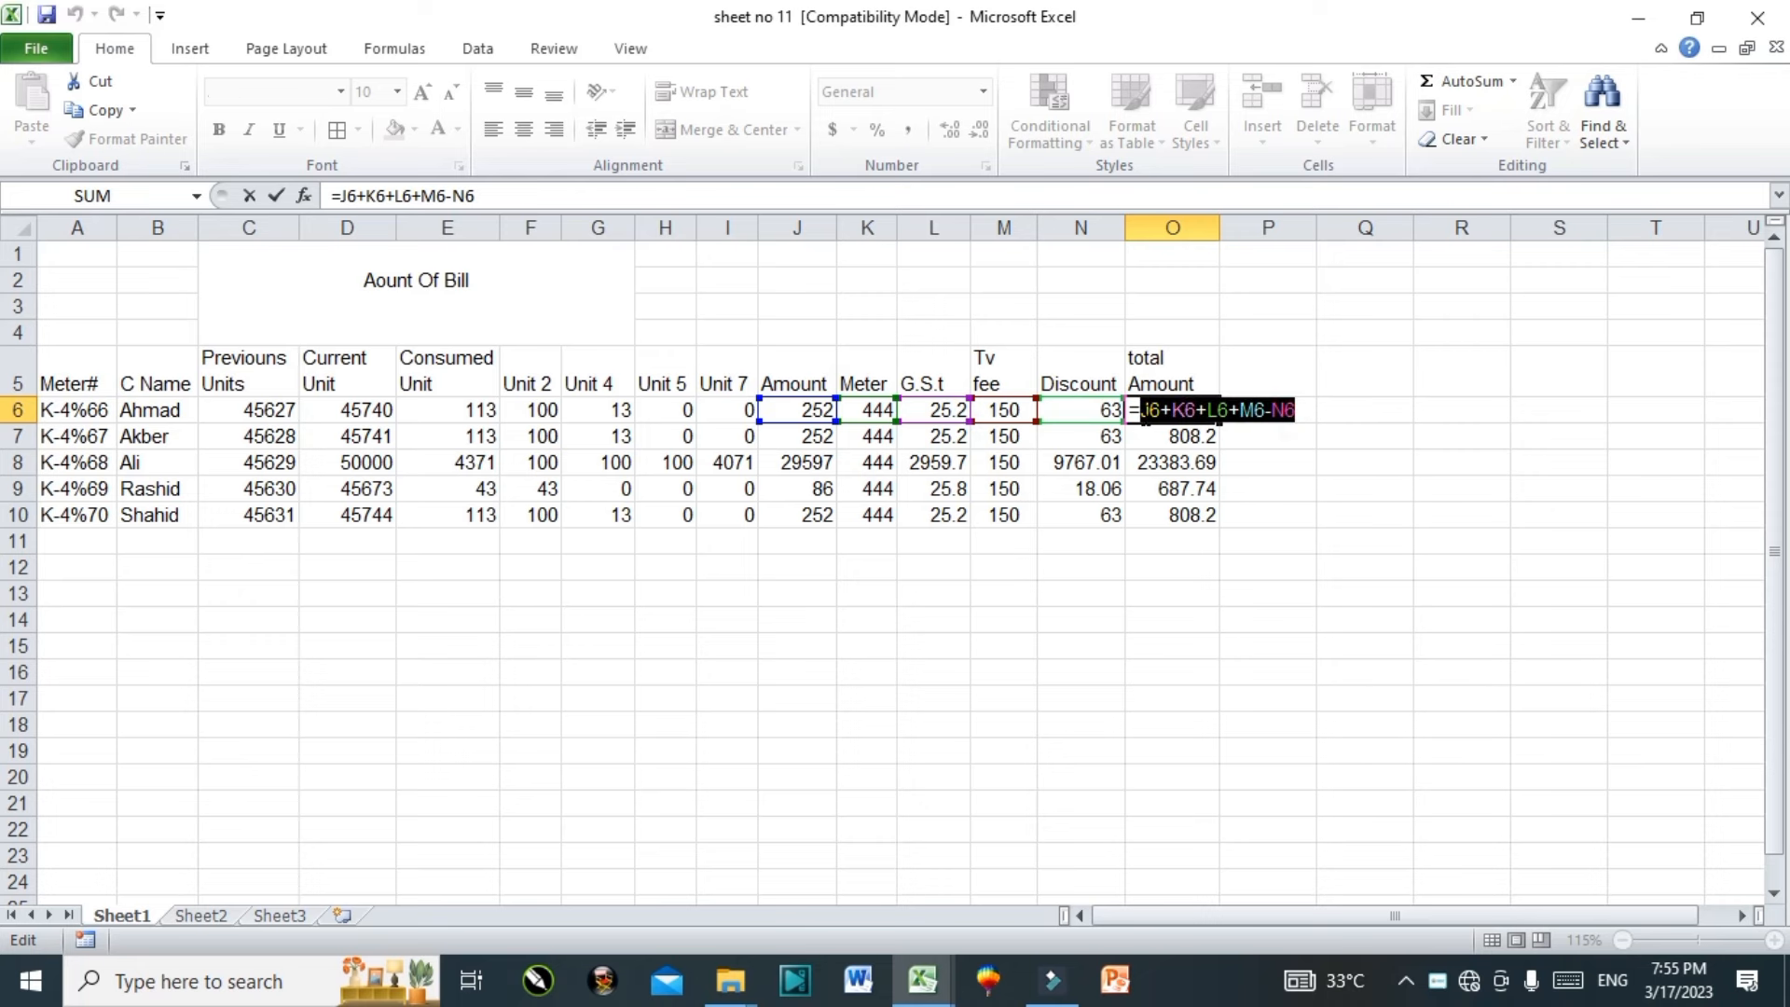
{"action": "key", "text": "BackSpace"}
{"action": "left_click", "coordinate": [1193, 438]}
{"action": "left_click", "coordinate": [811, 408]}
{"action": "type", "text": "+"}
{"action": "left_click", "coordinate": [874, 409]}
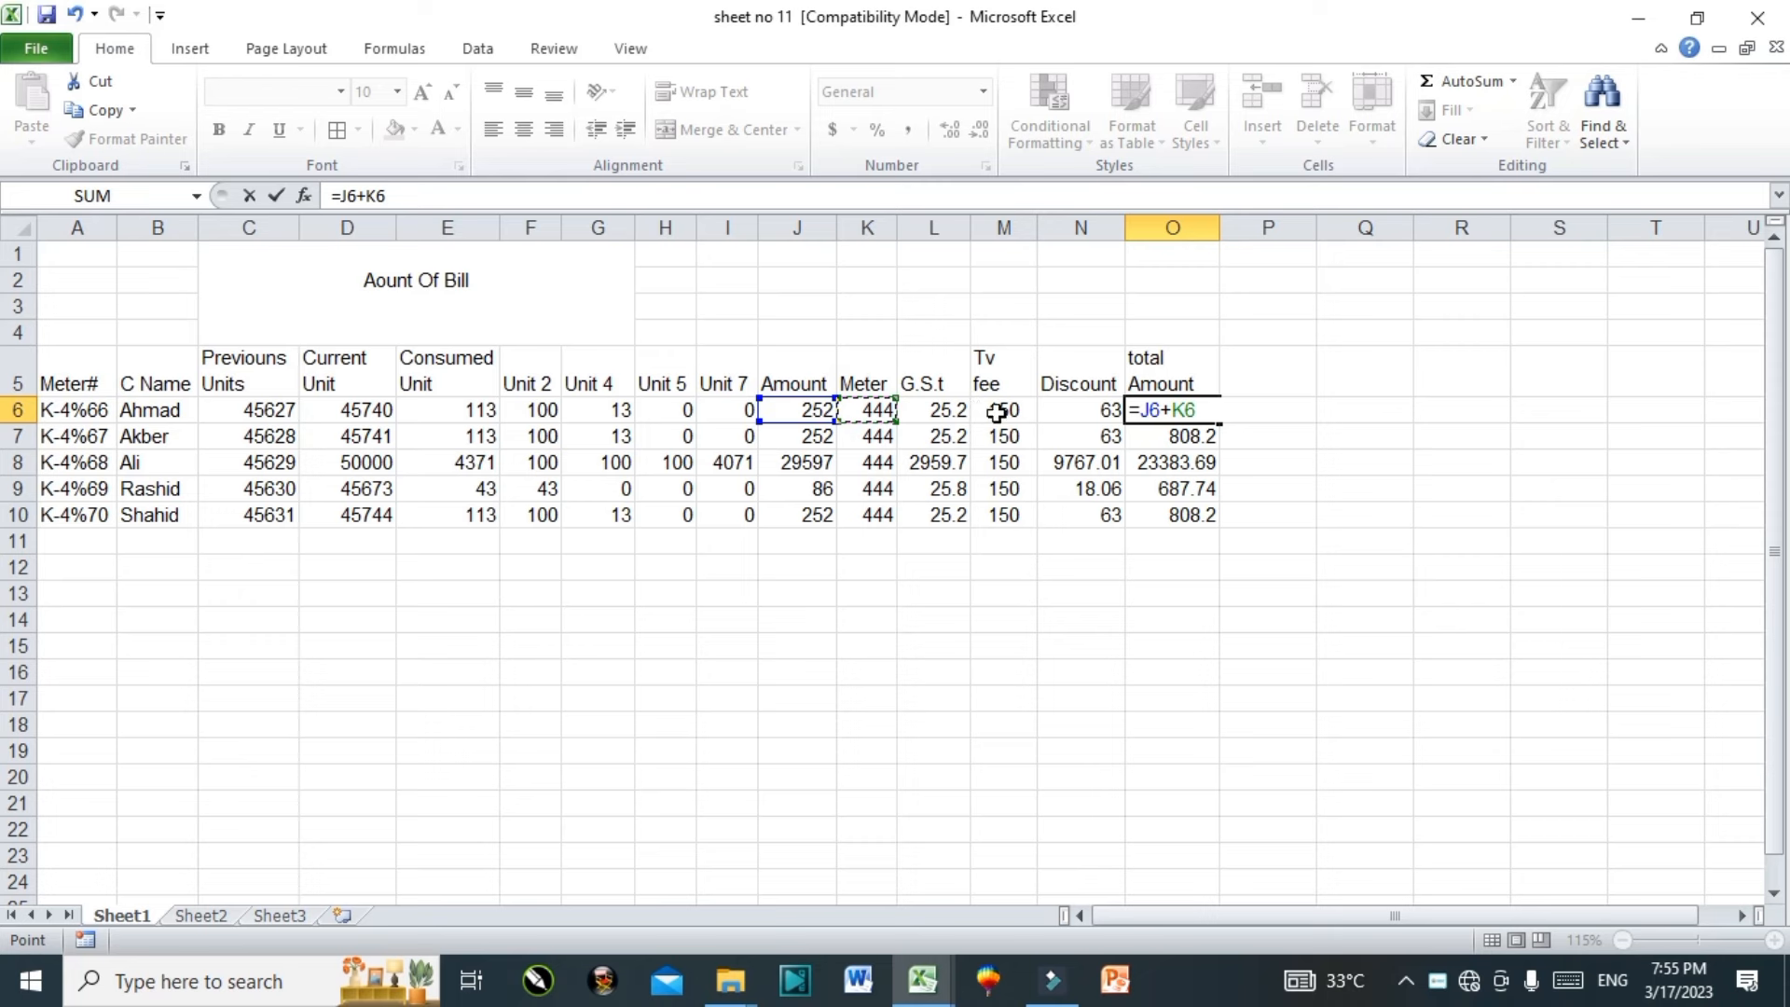
{"action": "left_click", "coordinate": [950, 409], "text": "shift"}
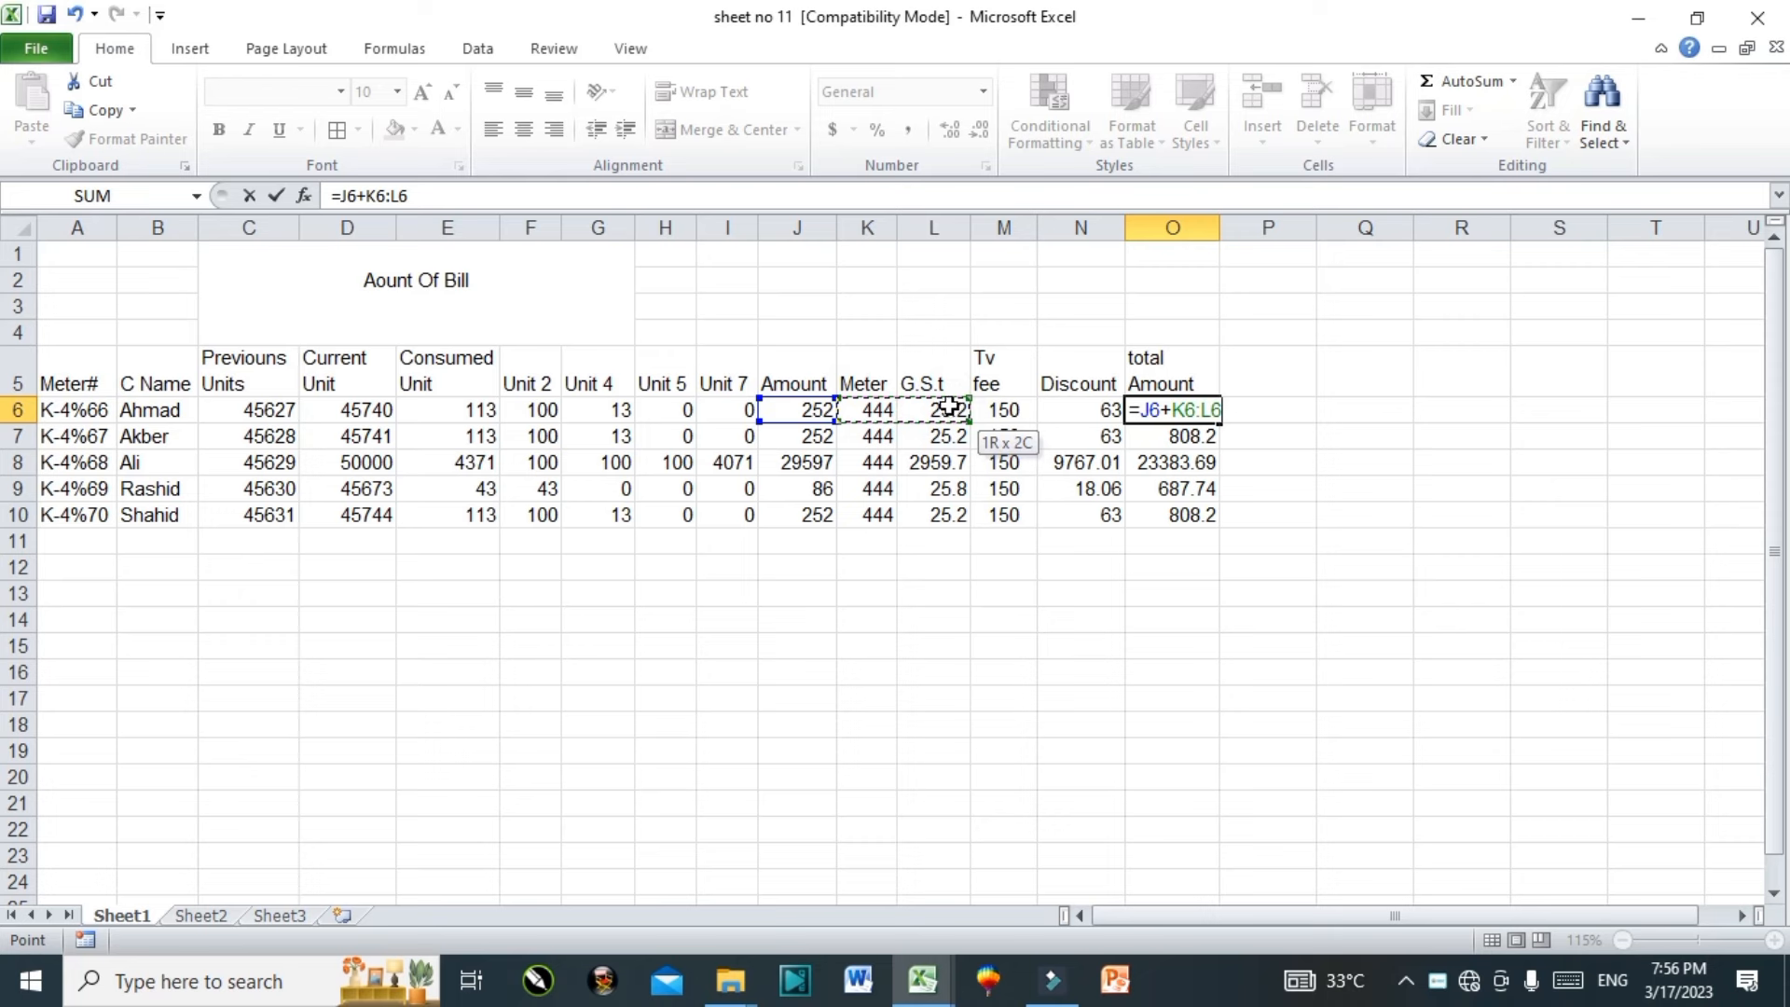
{"action": "key", "text": "BackSpace"}
{"action": "key", "text": "BackSpace"}
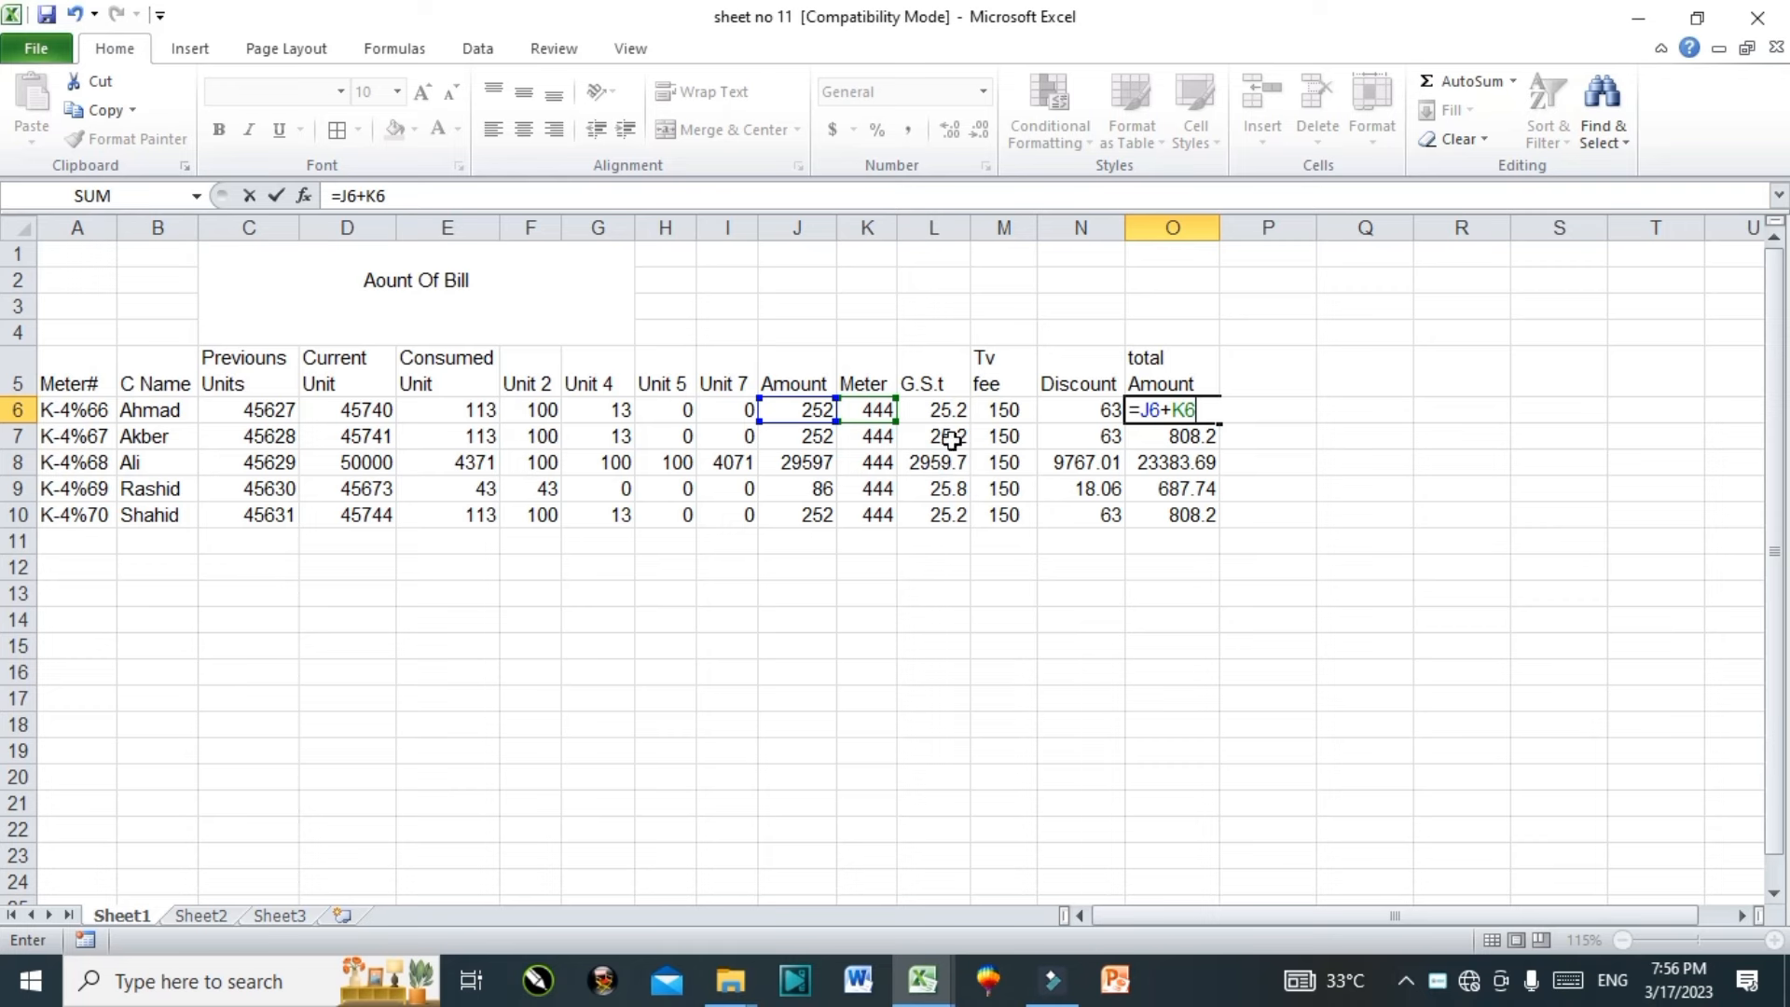
{"action": "type", "text": "+"}
{"action": "left_click", "coordinate": [949, 411]}
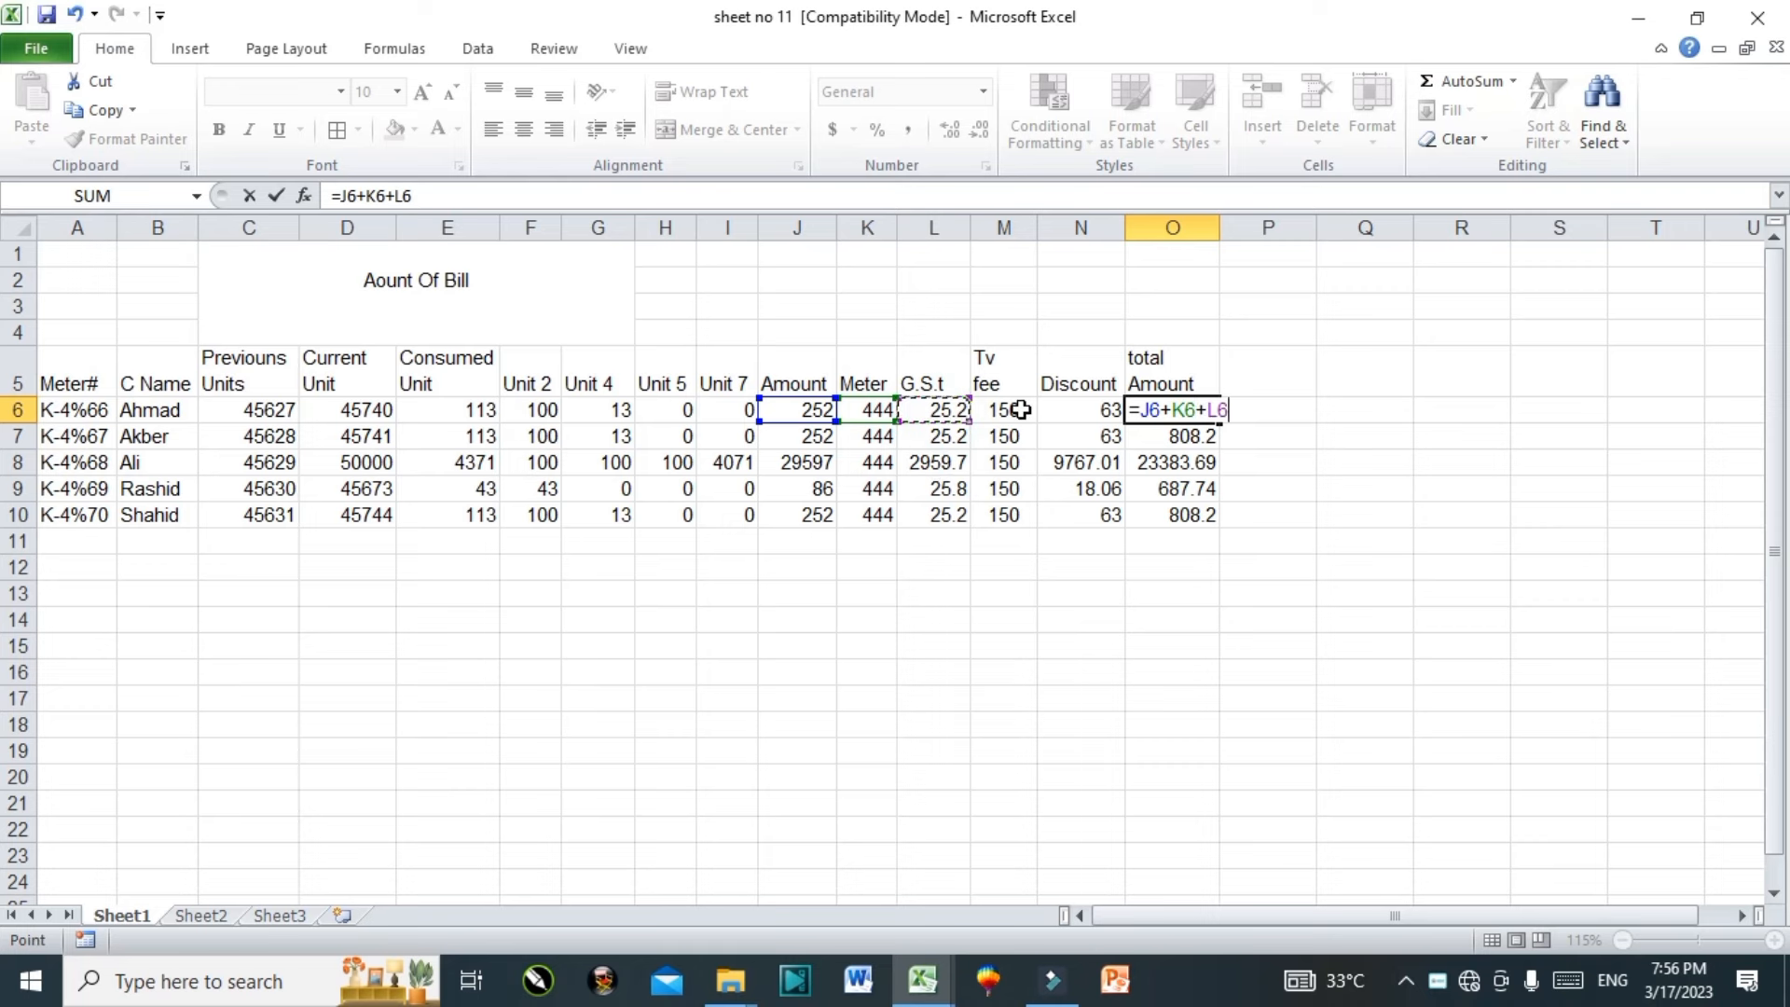
{"action": "left_click", "coordinate": [1021, 410]}
{"action": "left_click_drag", "start_coordinate": [1021, 410], "coordinate": [939, 435]}
{"action": "type", "text": "+"}
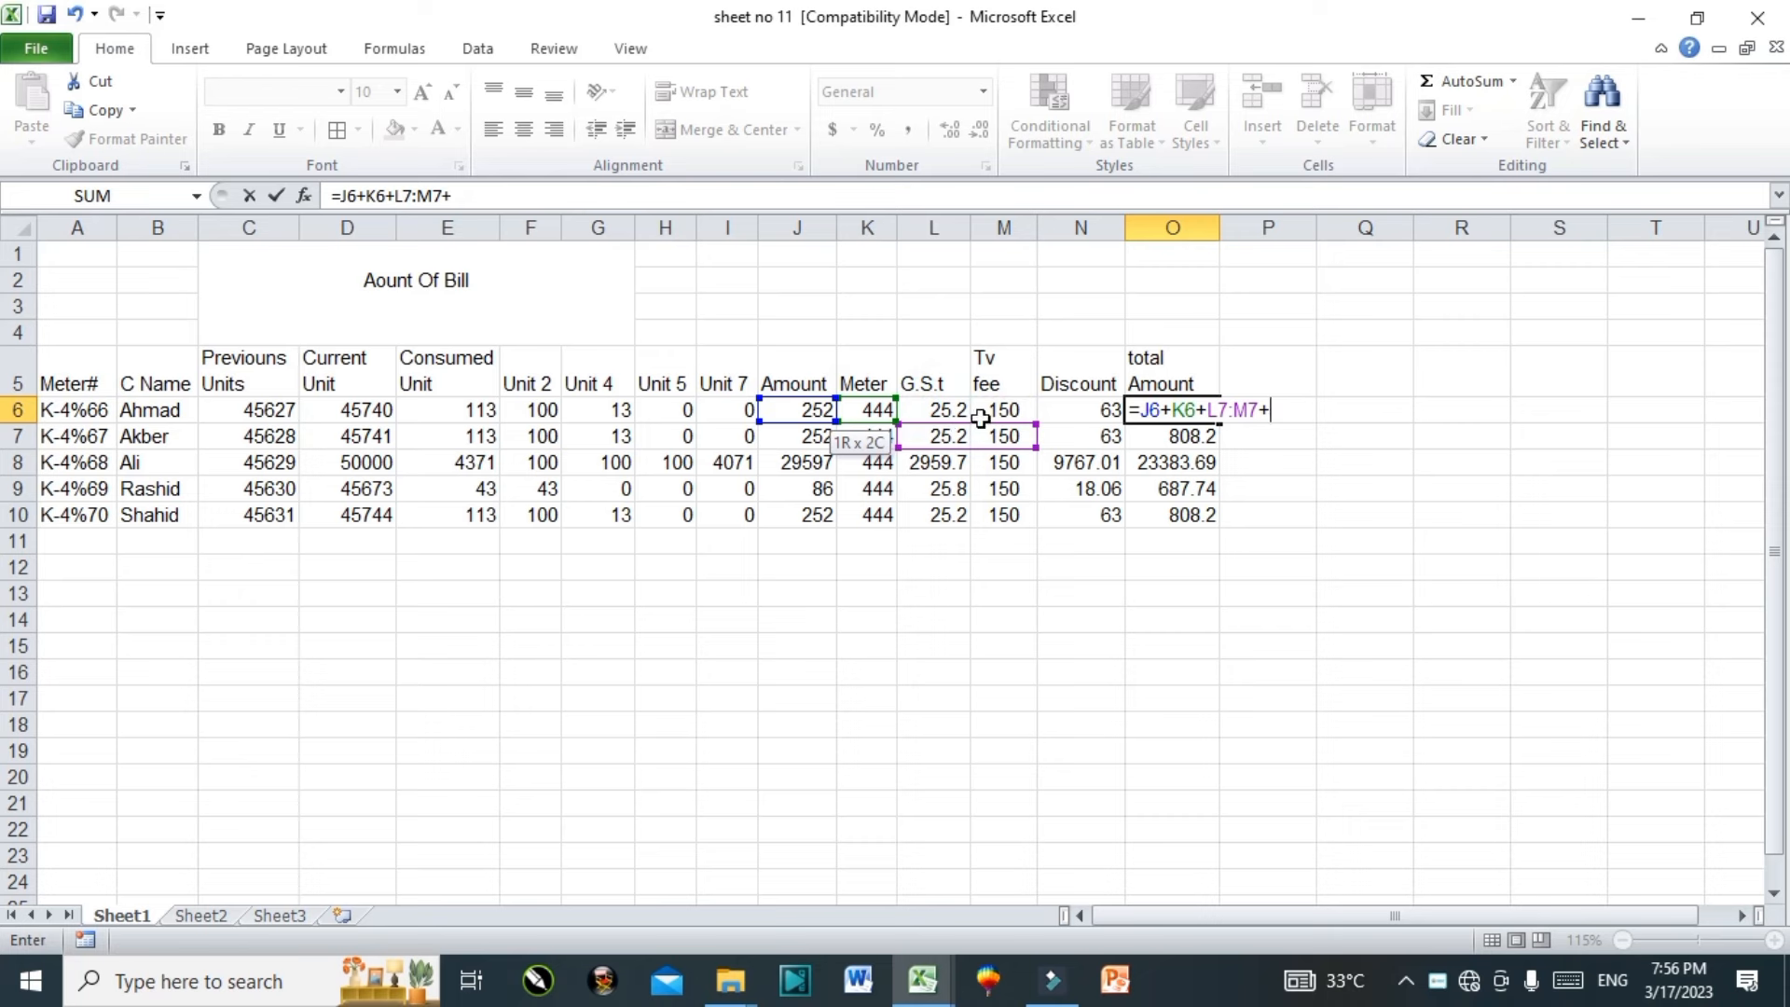
{"action": "key", "text": "BackSpace"}
{"action": "key", "text": "BackSpace"}
{"action": "key", "text": "BackSpace"}
{"action": "key", "text": "BackSpace"}
{"action": "key", "text": "BackSpace"}
{"action": "key", "text": "BackSpace"}
{"action": "key", "text": "BackSpace"}
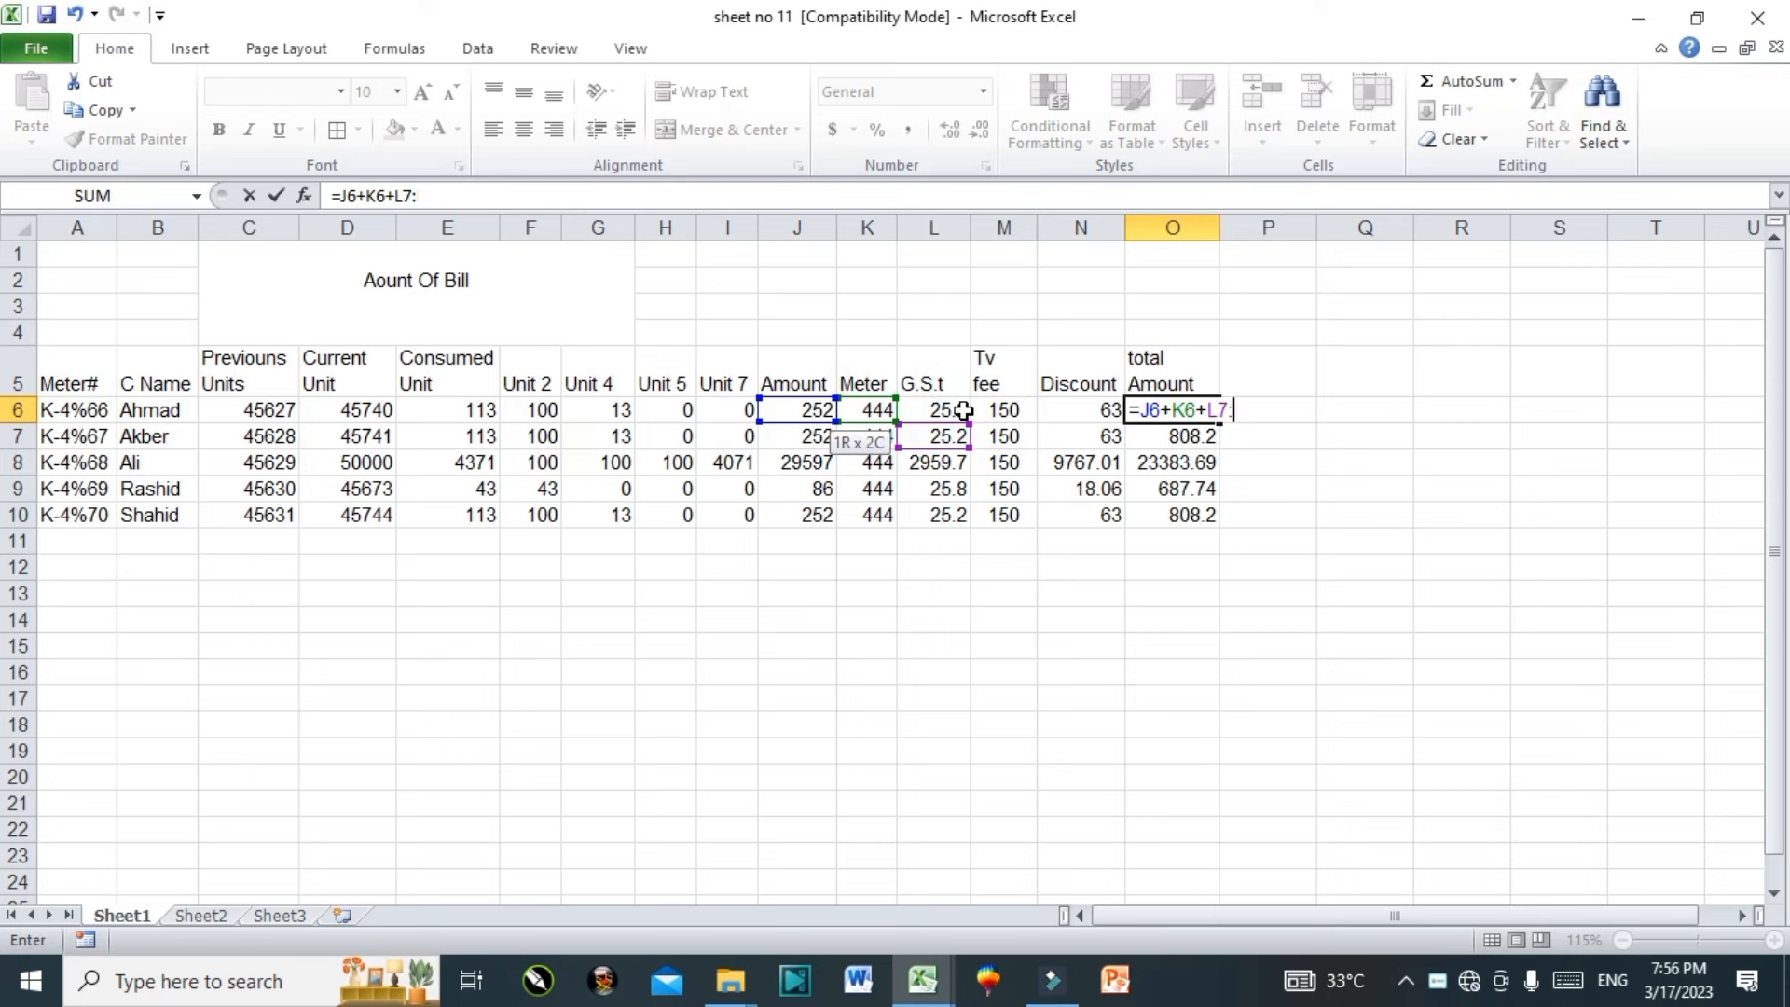
{"action": "key", "text": "BackSpace"}
{"action": "key", "text": "BackSpace"}
{"action": "key", "text": "BackSpace"}
{"action": "key", "text": "BackSpace"}
{"action": "key", "text": "BackSpace"}
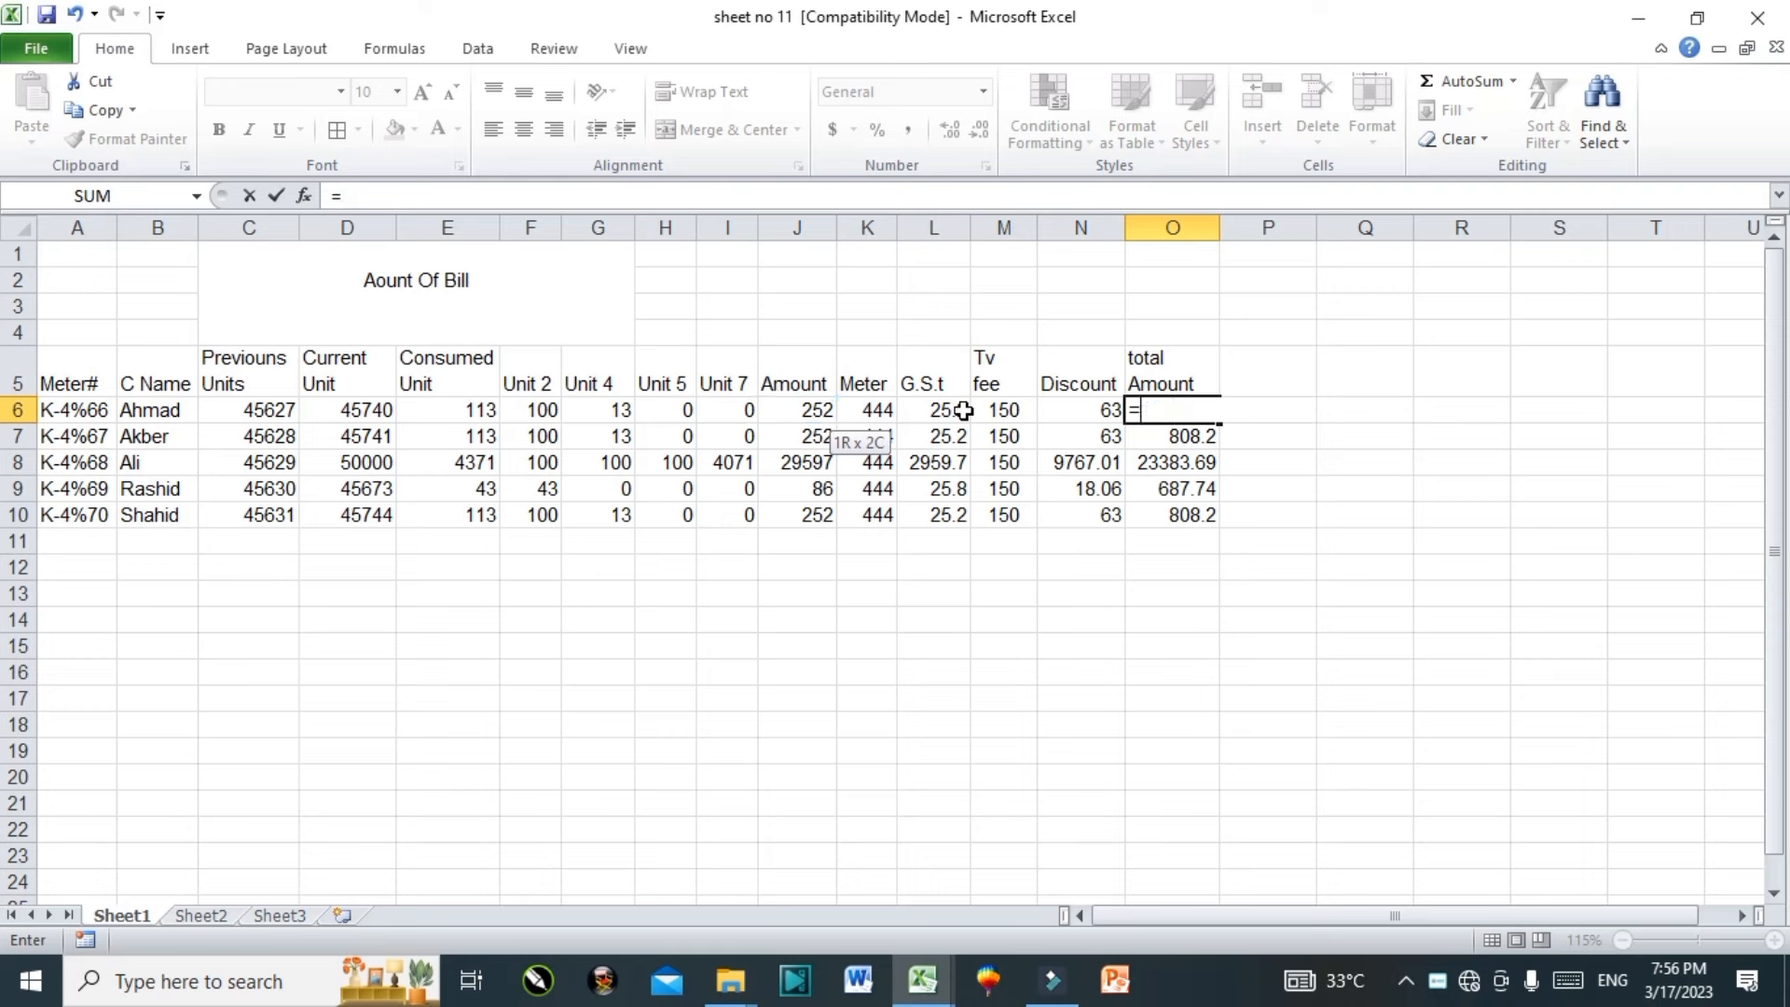
{"action": "left_click", "coordinate": [819, 410]}
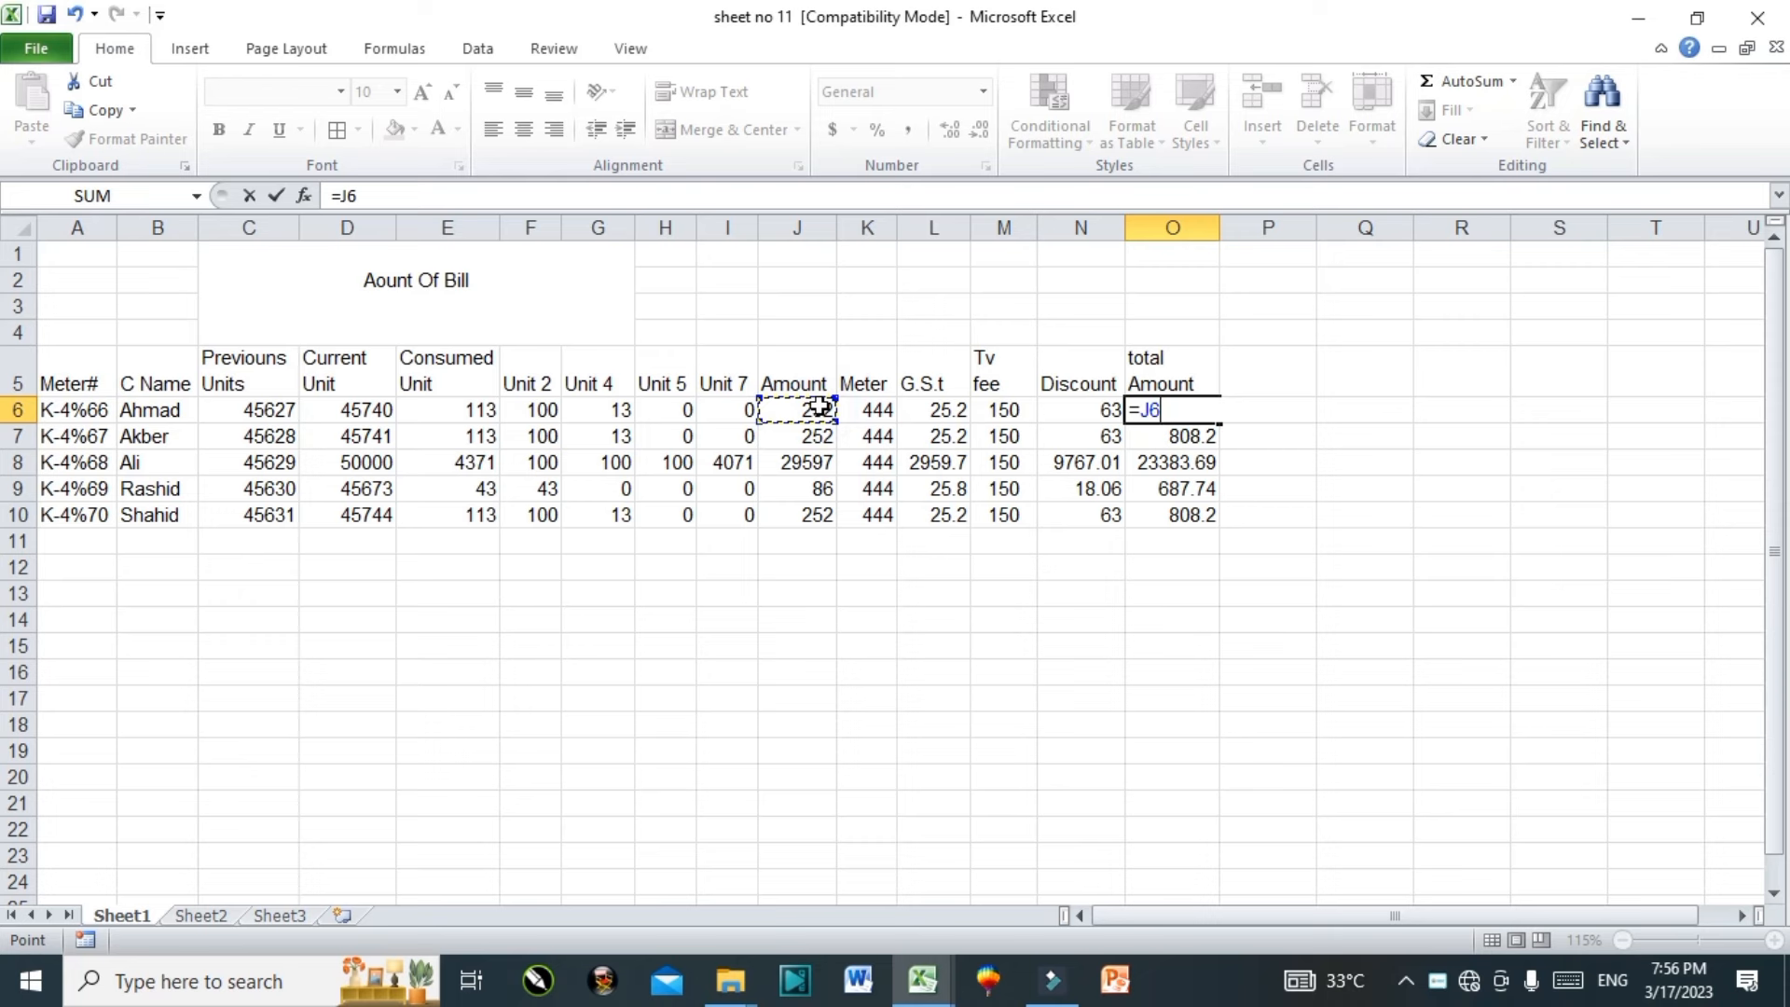
{"action": "key", "text": "BackSpace"}
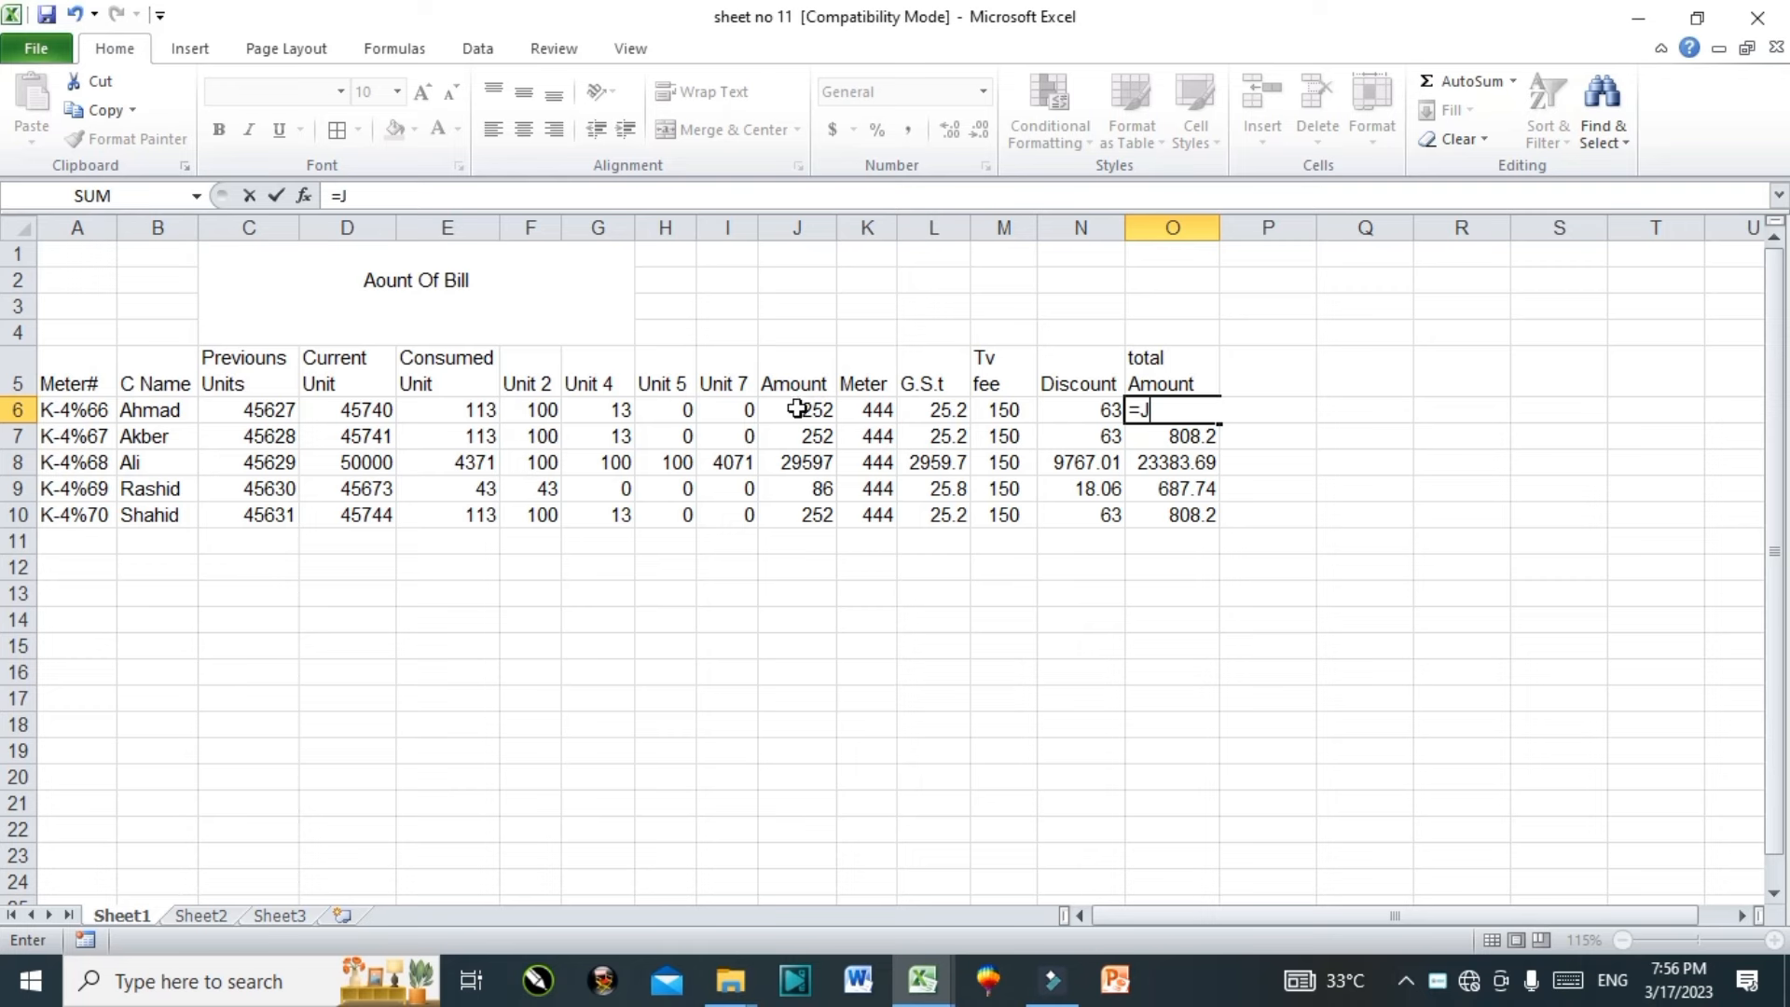
{"action": "key", "text": "BackSpace"}
Step: Complete O6's total Amount formula as =J6+K6+L6+M6-N6, adding Amount, Meter, G.S.t and Tv fee and subtracting the Discount
{"action": "left_click", "coordinate": [798, 408]}
{"action": "type", "text": "+"}
{"action": "left_click", "coordinate": [860, 408]}
{"action": "type", "text": "+"}
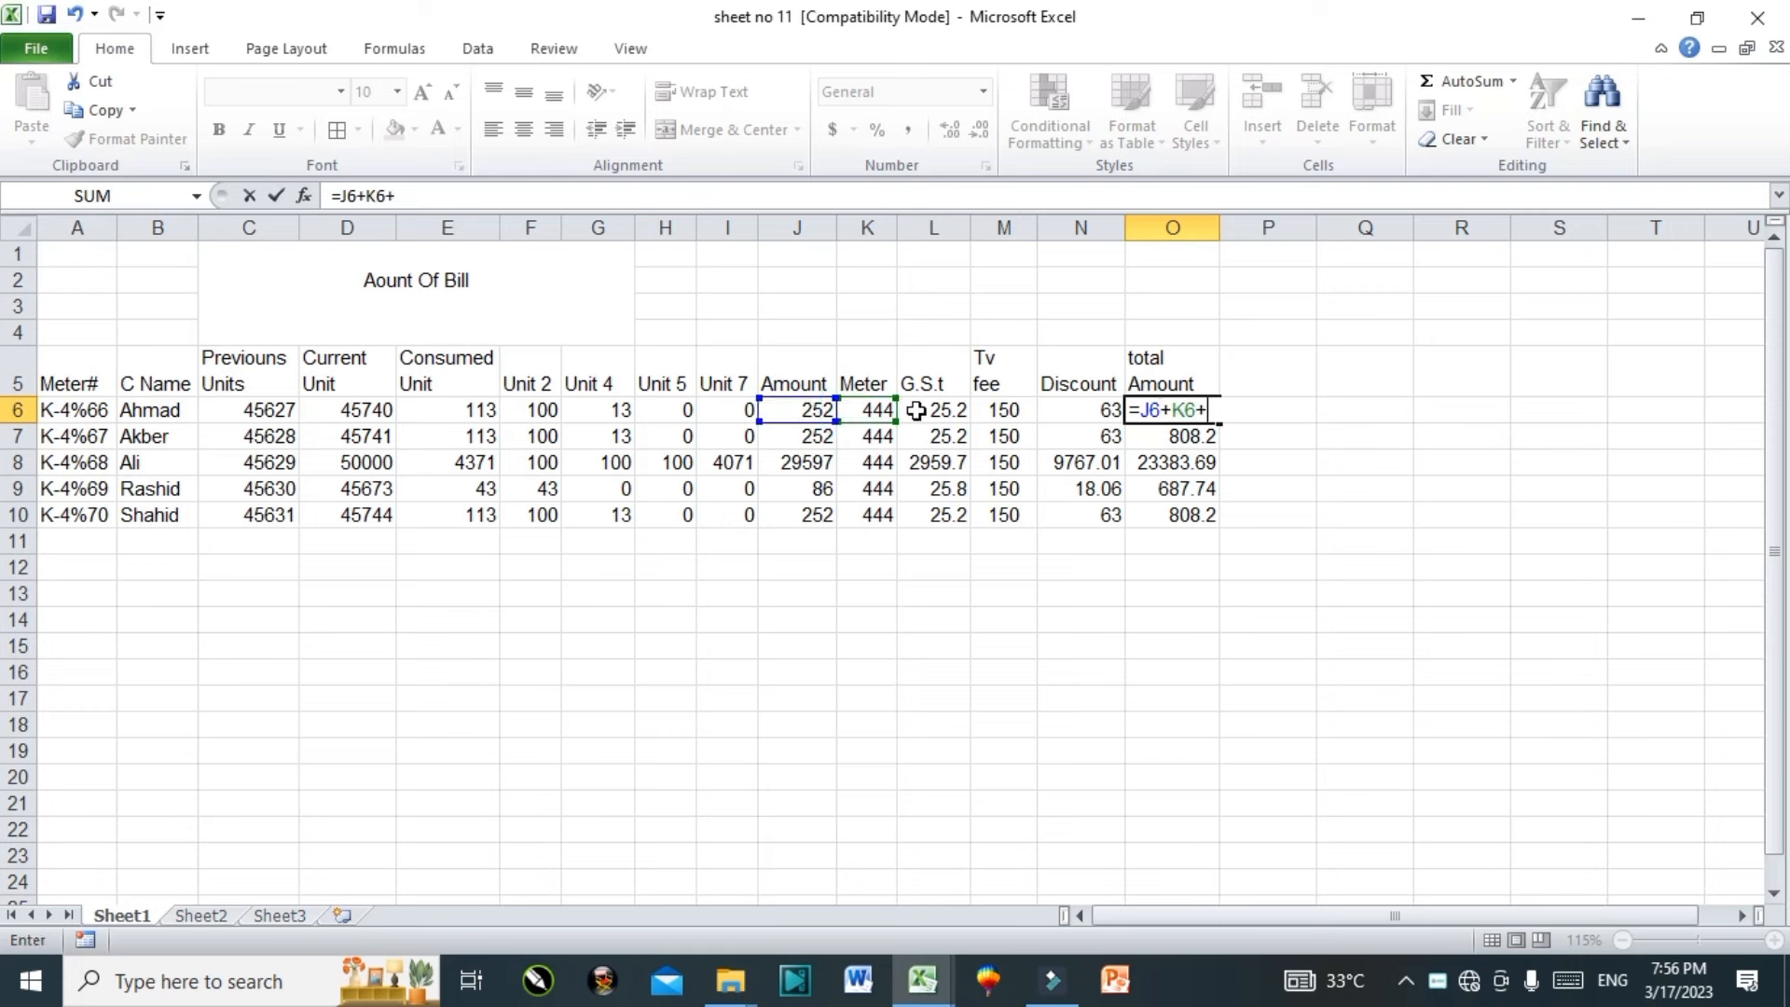
{"action": "left_click", "coordinate": [935, 410]}
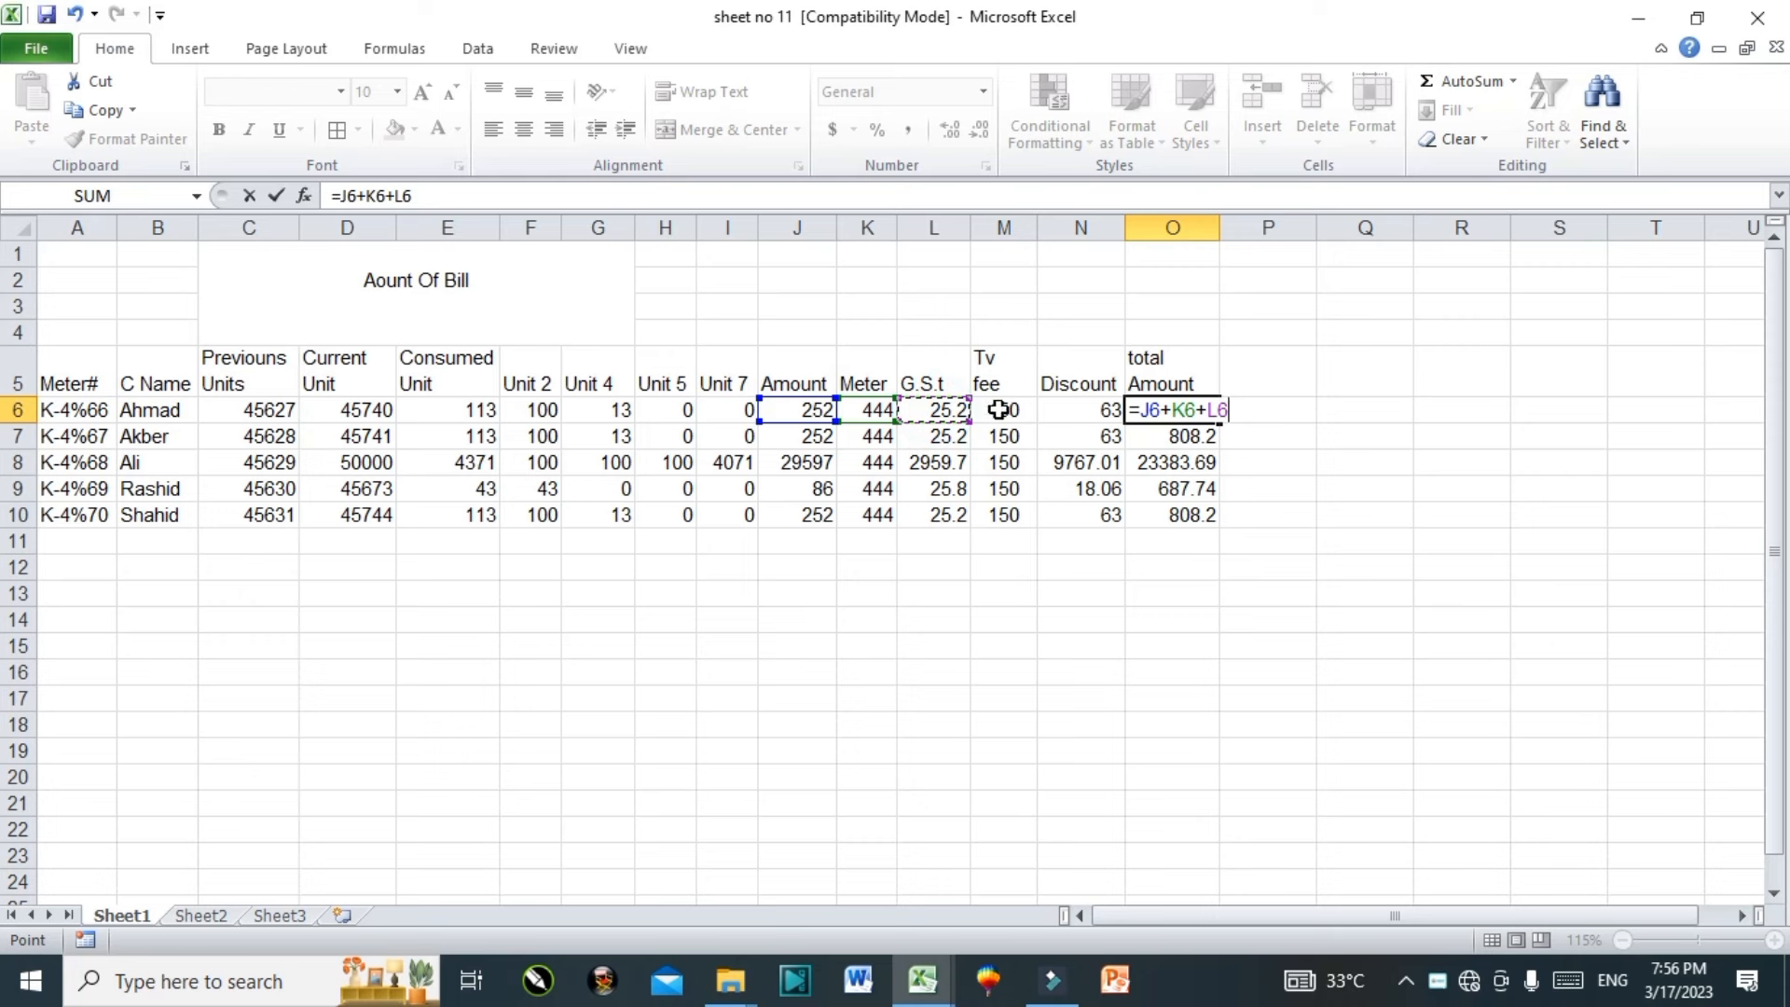
{"action": "type", "text": "+"}
{"action": "left_click", "coordinate": [999, 409]}
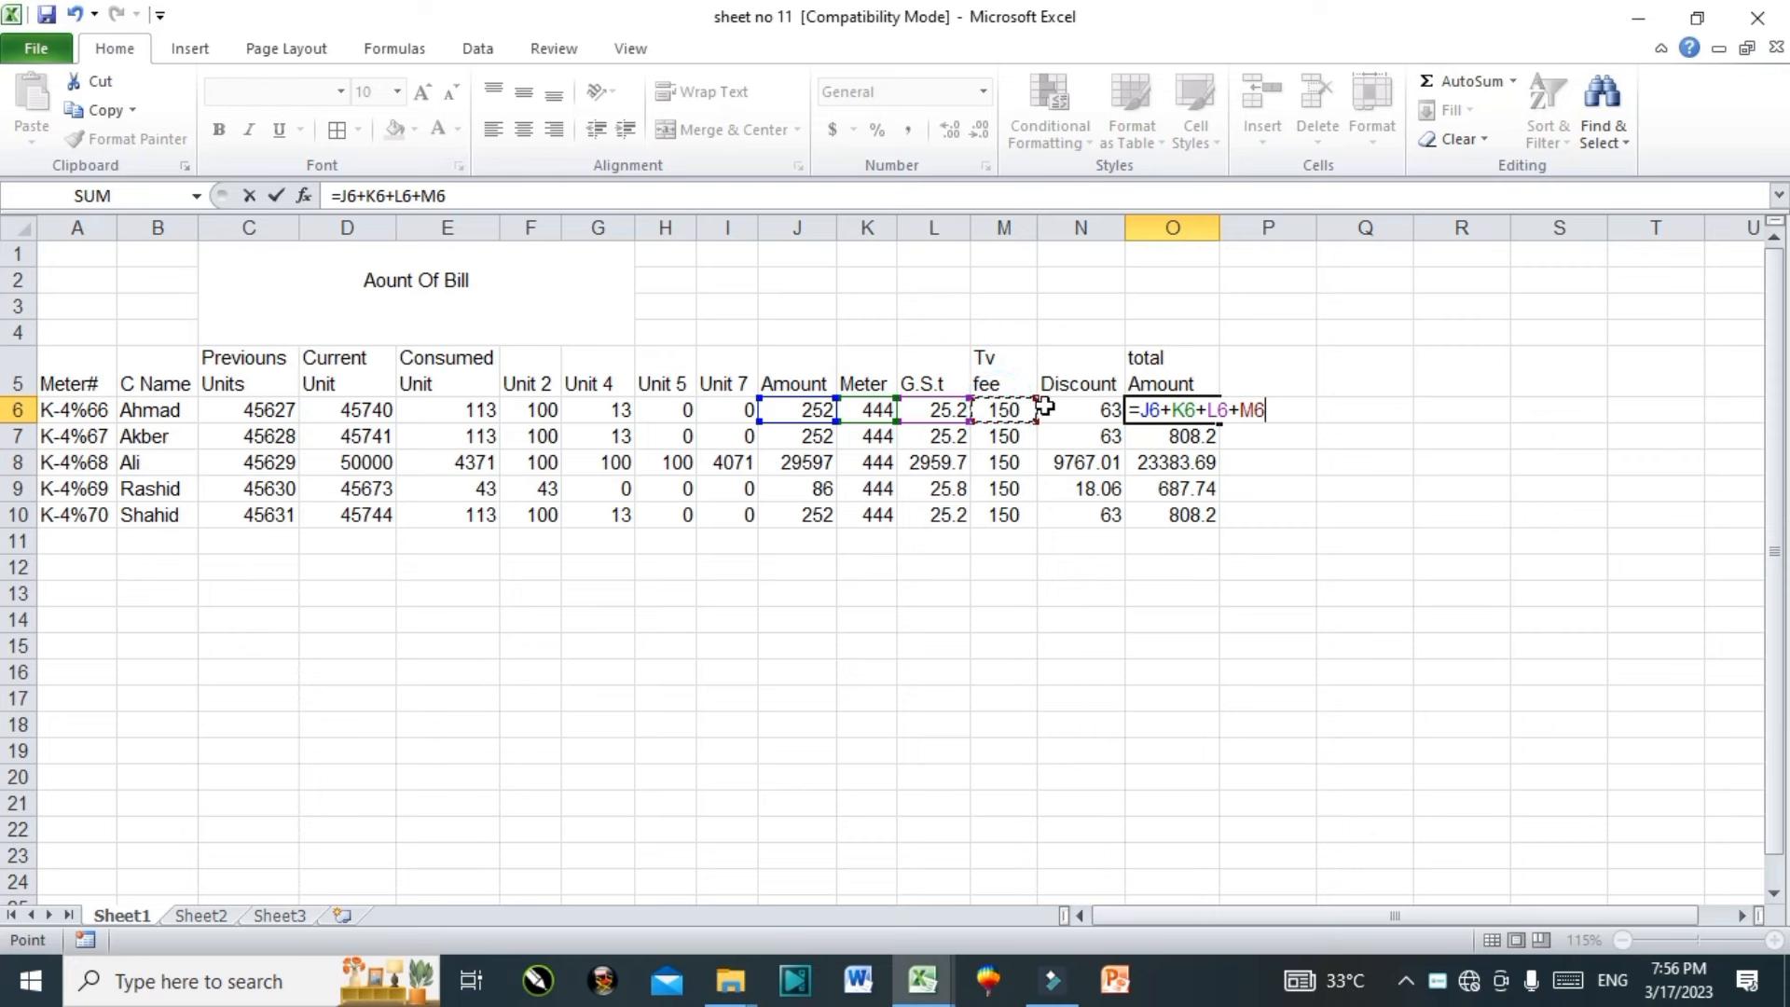
{"action": "type", "text": "-"}
{"action": "left_click", "coordinate": [1100, 407]}
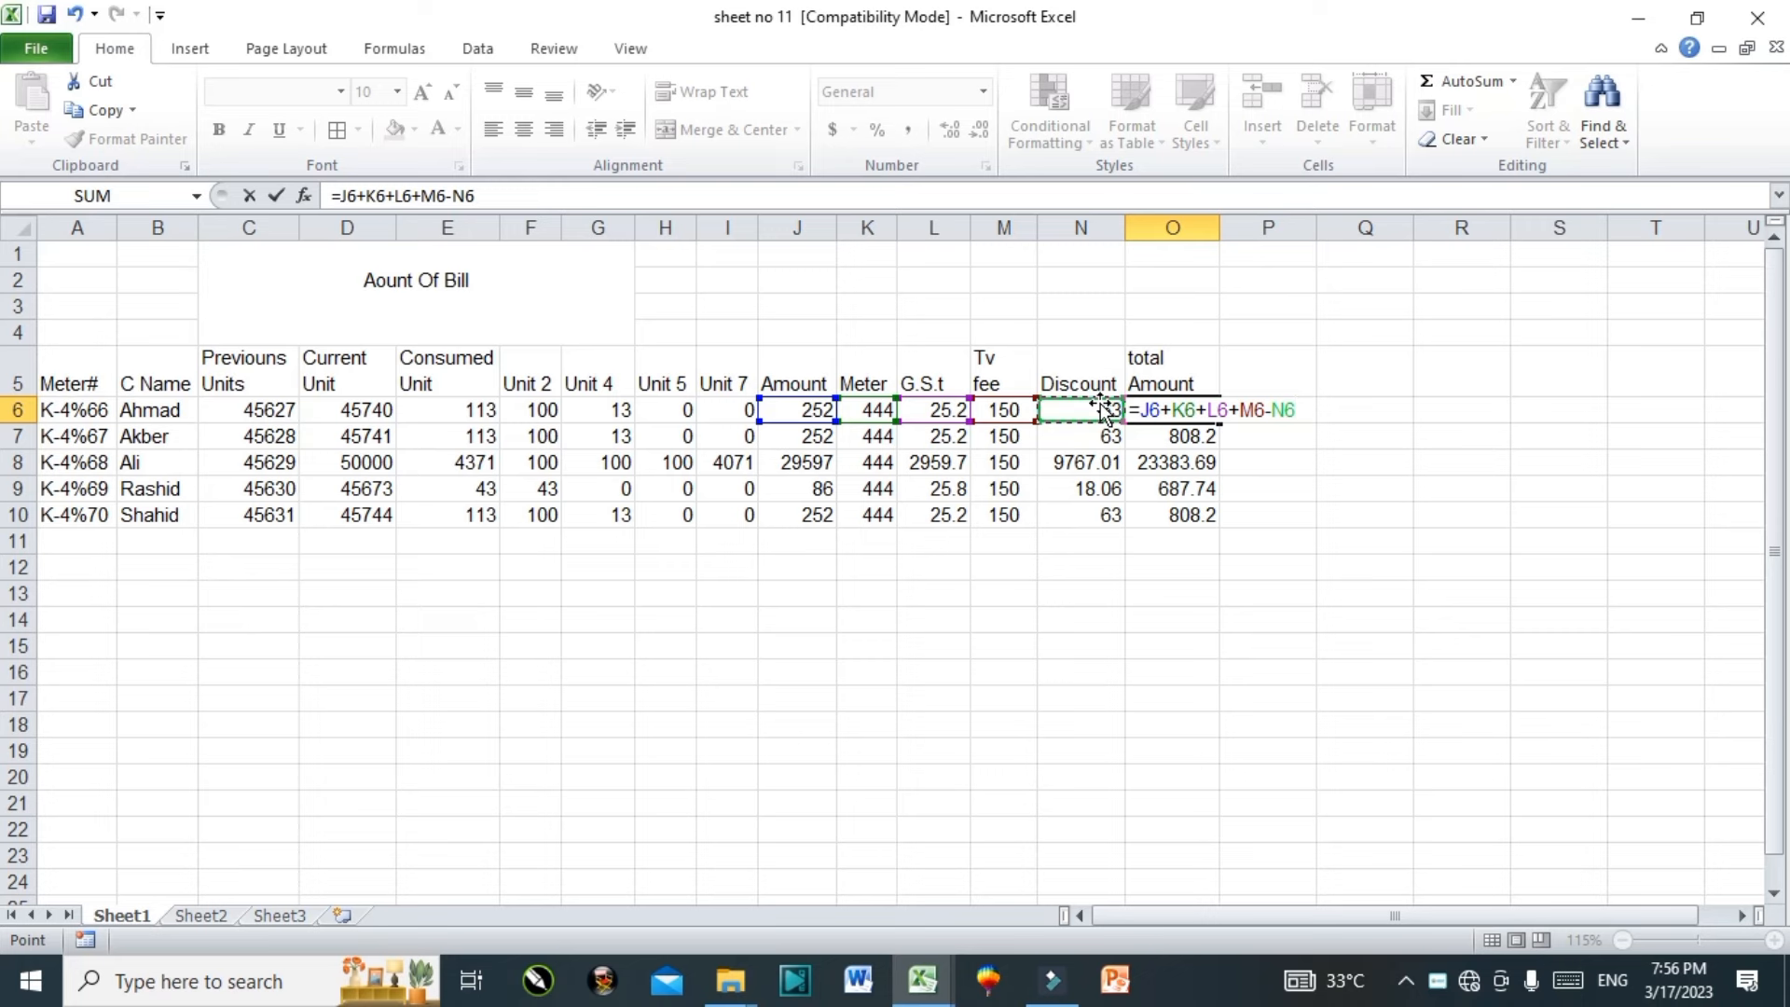
{"action": "key", "text": "Return"}
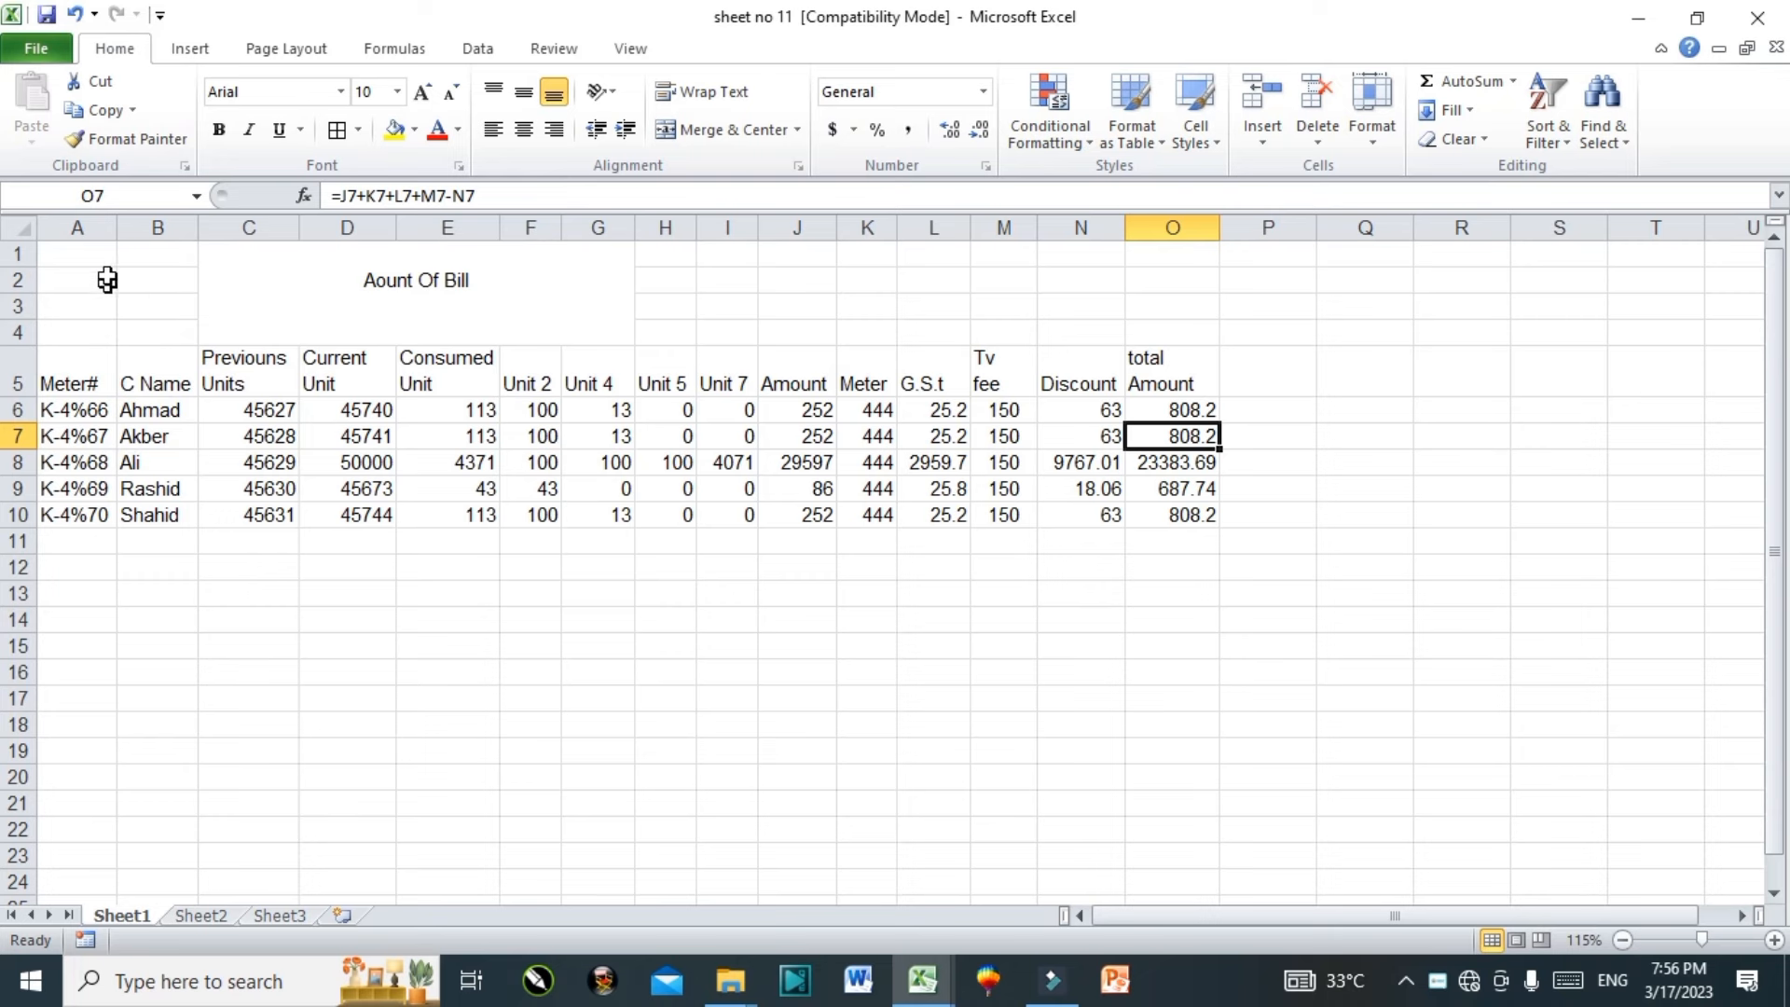
{"action": "left_click_drag", "start_coordinate": [105, 253], "coordinate": [1201, 523]}
{"action": "left_click", "coordinate": [1200, 517]}
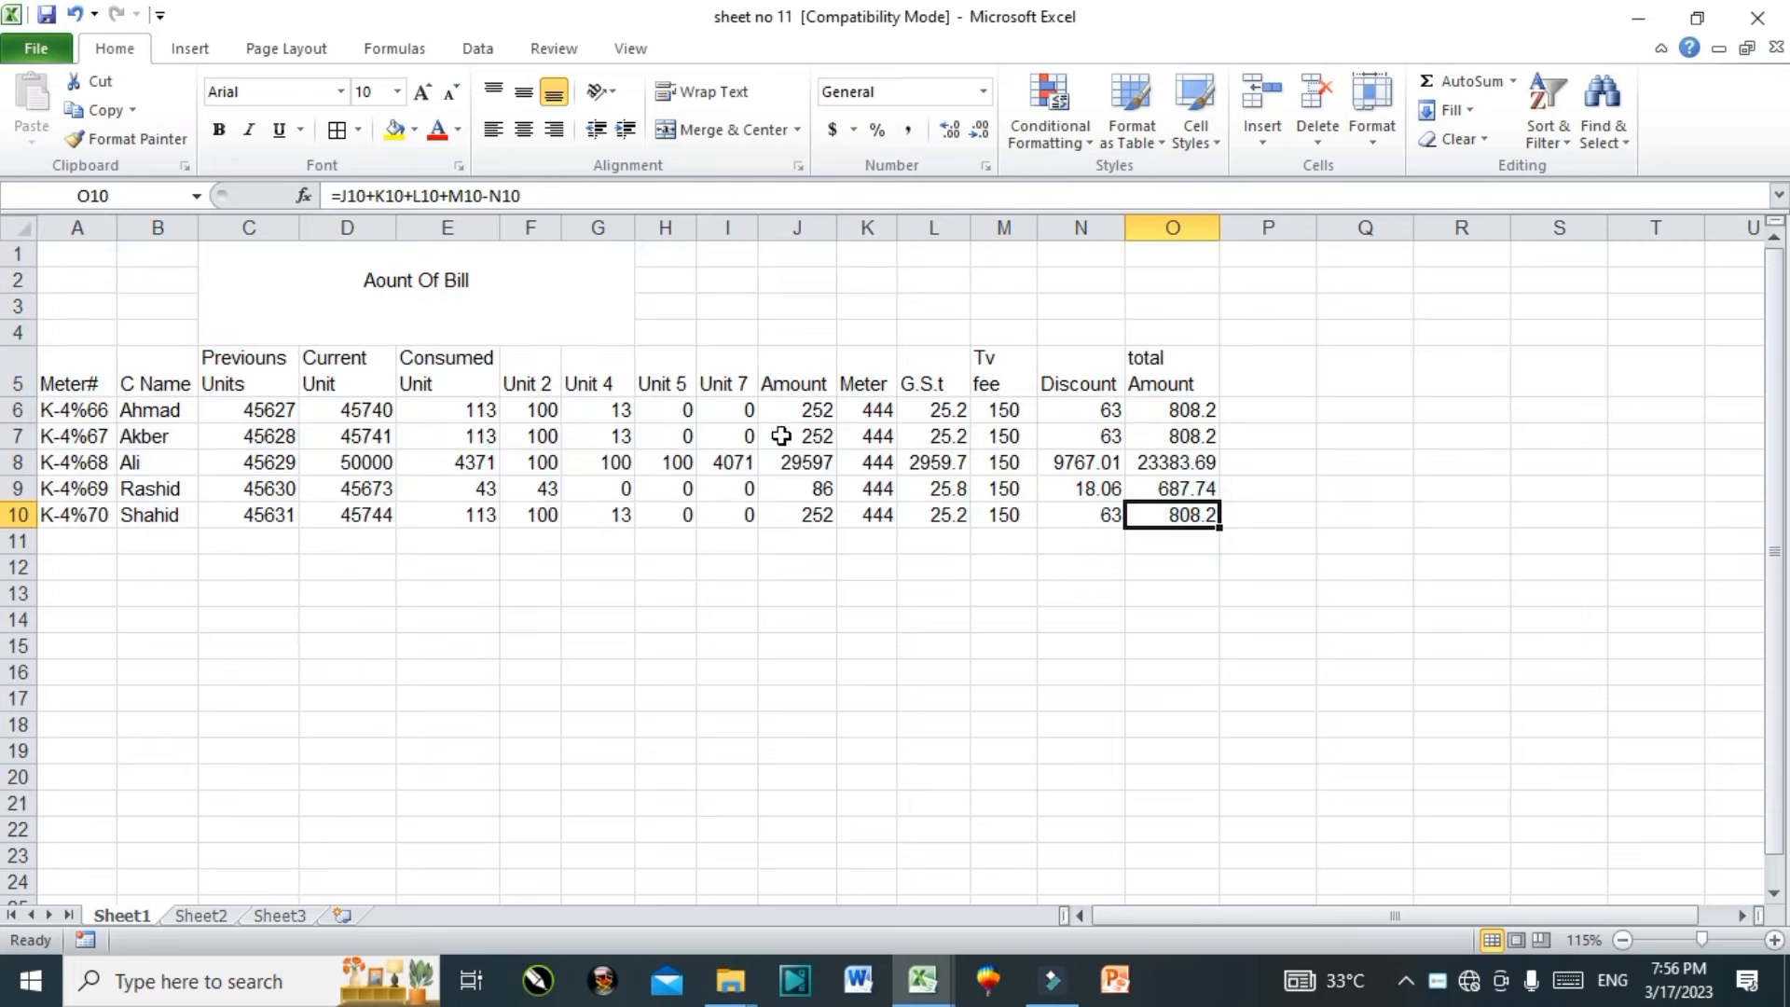